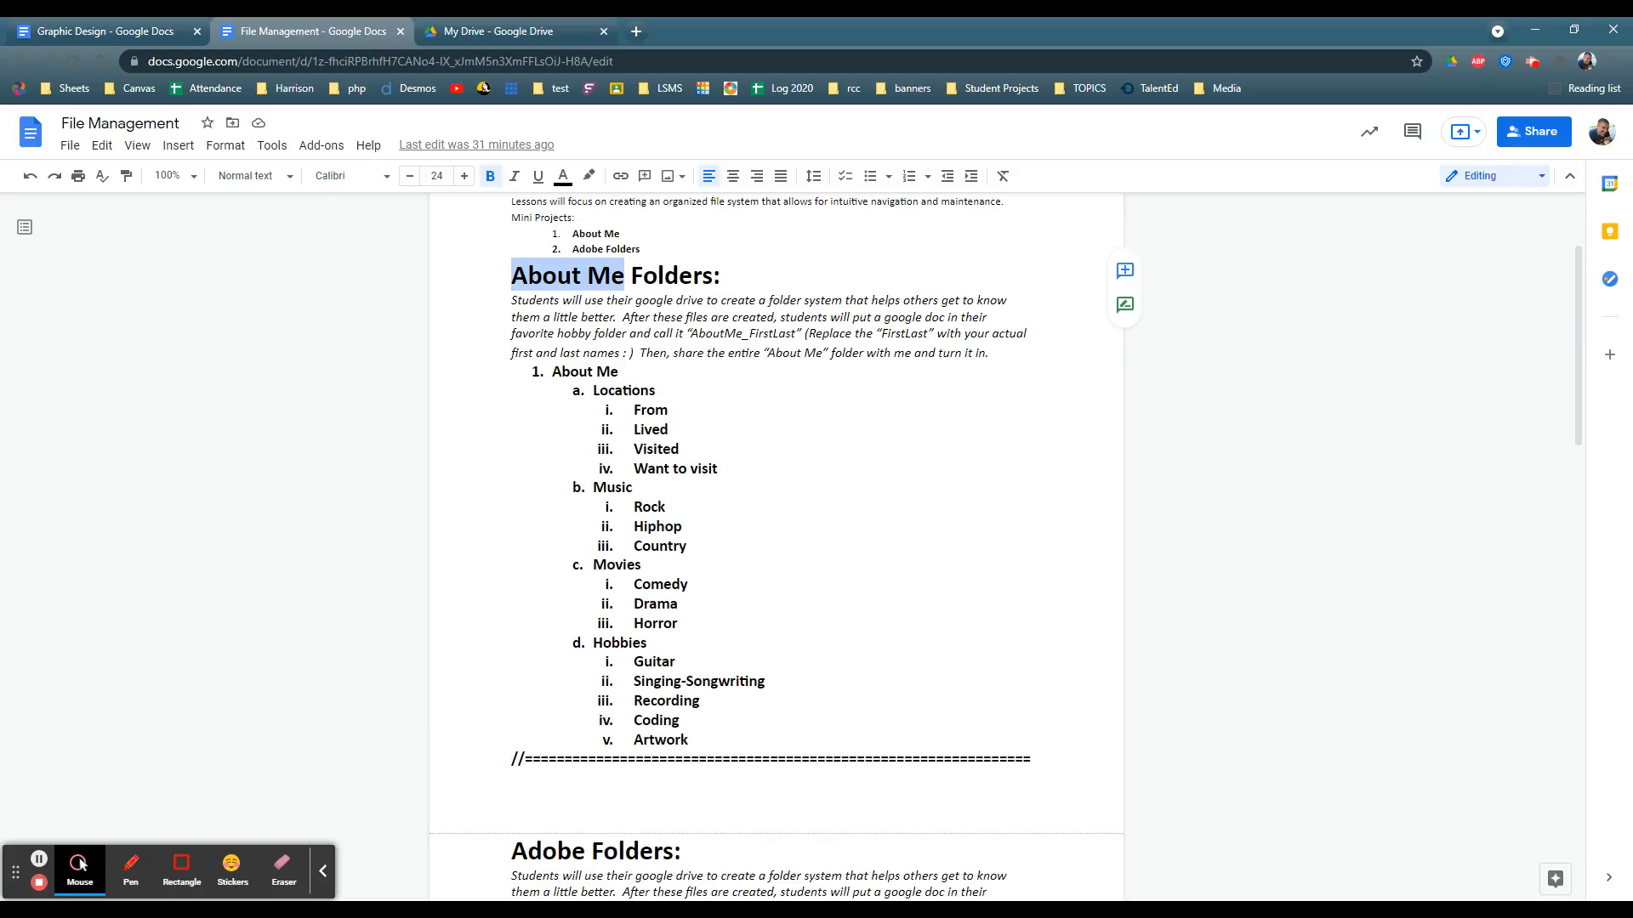
# Step: Review the Adobe CC outline in the File Management document, noting its Illustrator, Photoshop, Audition and Premiere folders
pyautogui.scroll(-6, 775, 545)
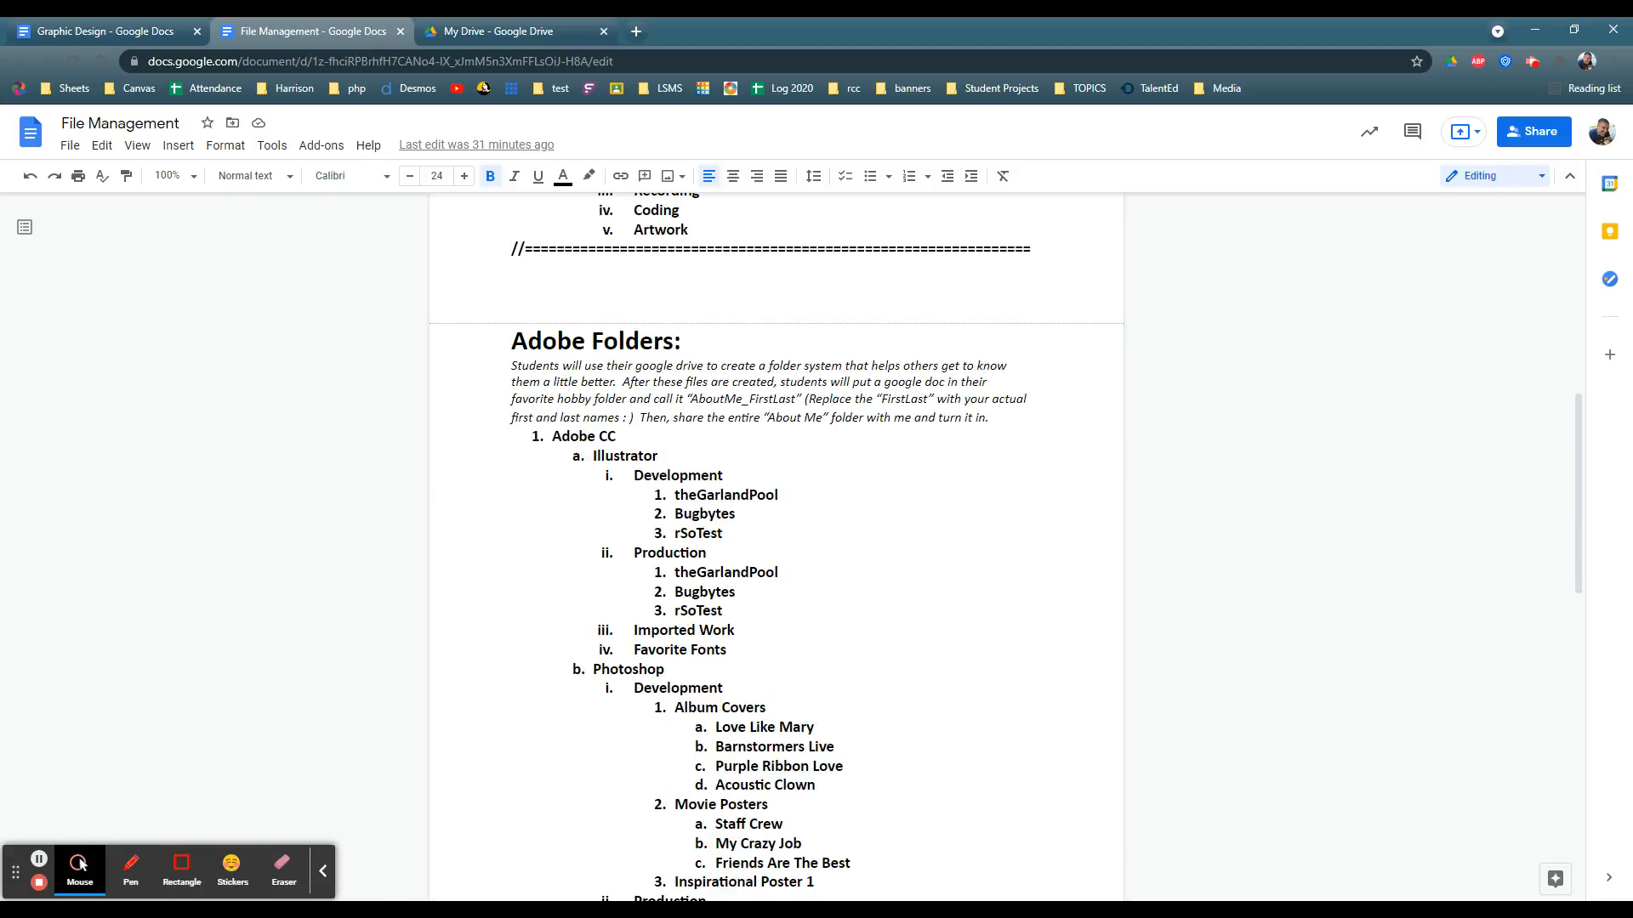
pyautogui.click(551, 436)
pyautogui.scroll(-1, 775, 544)
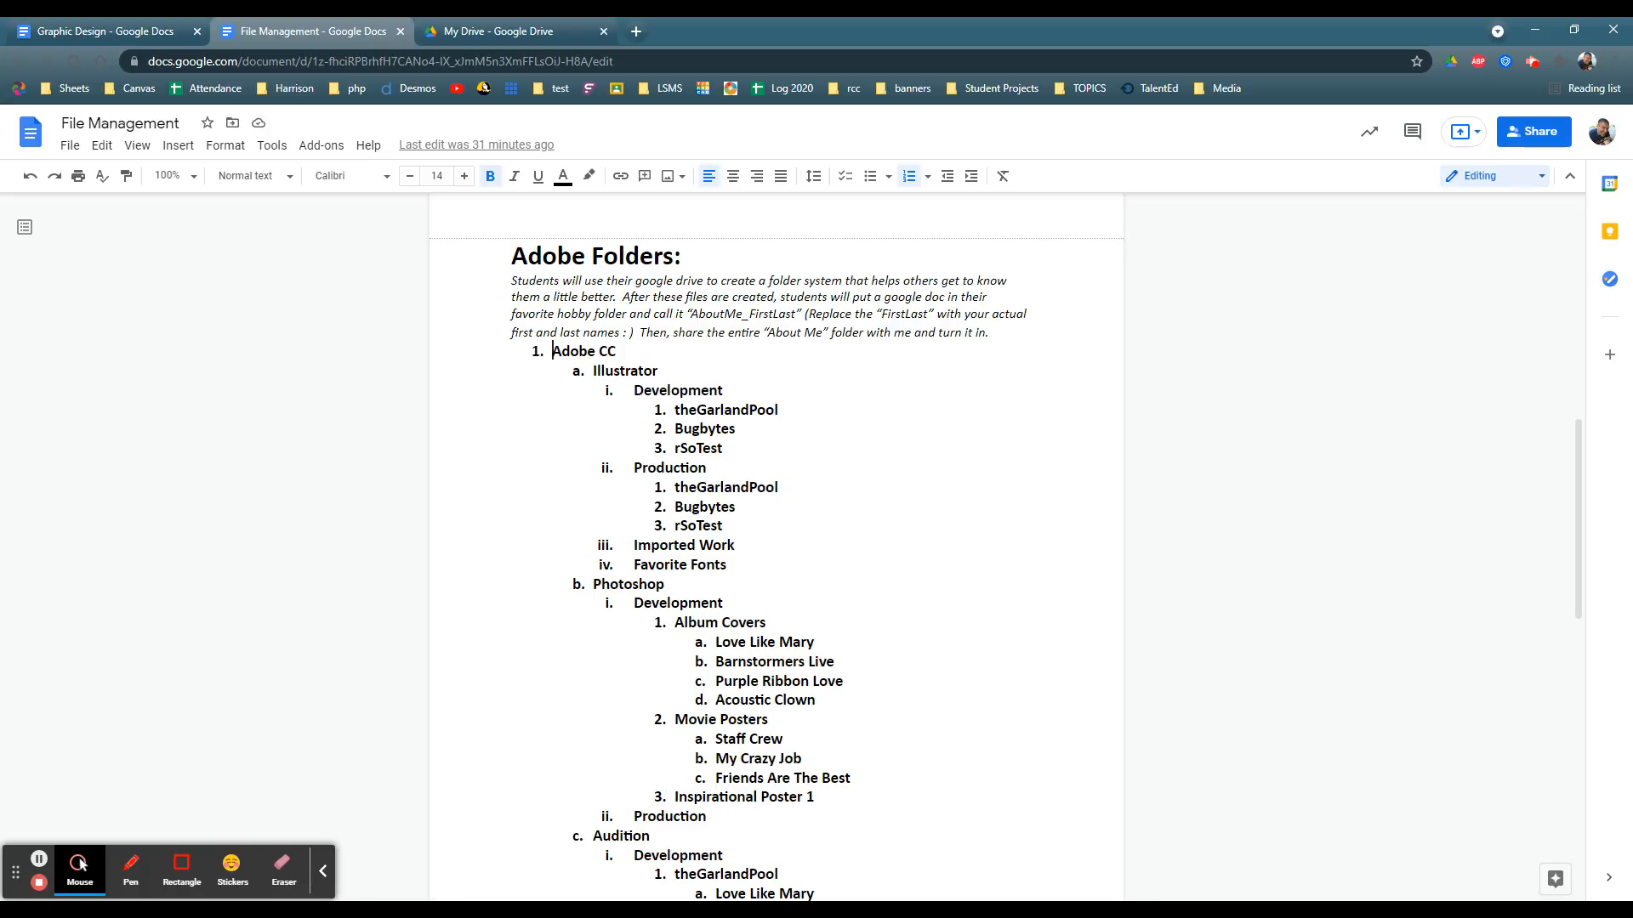
pyautogui.hotkey('shift', 'End')
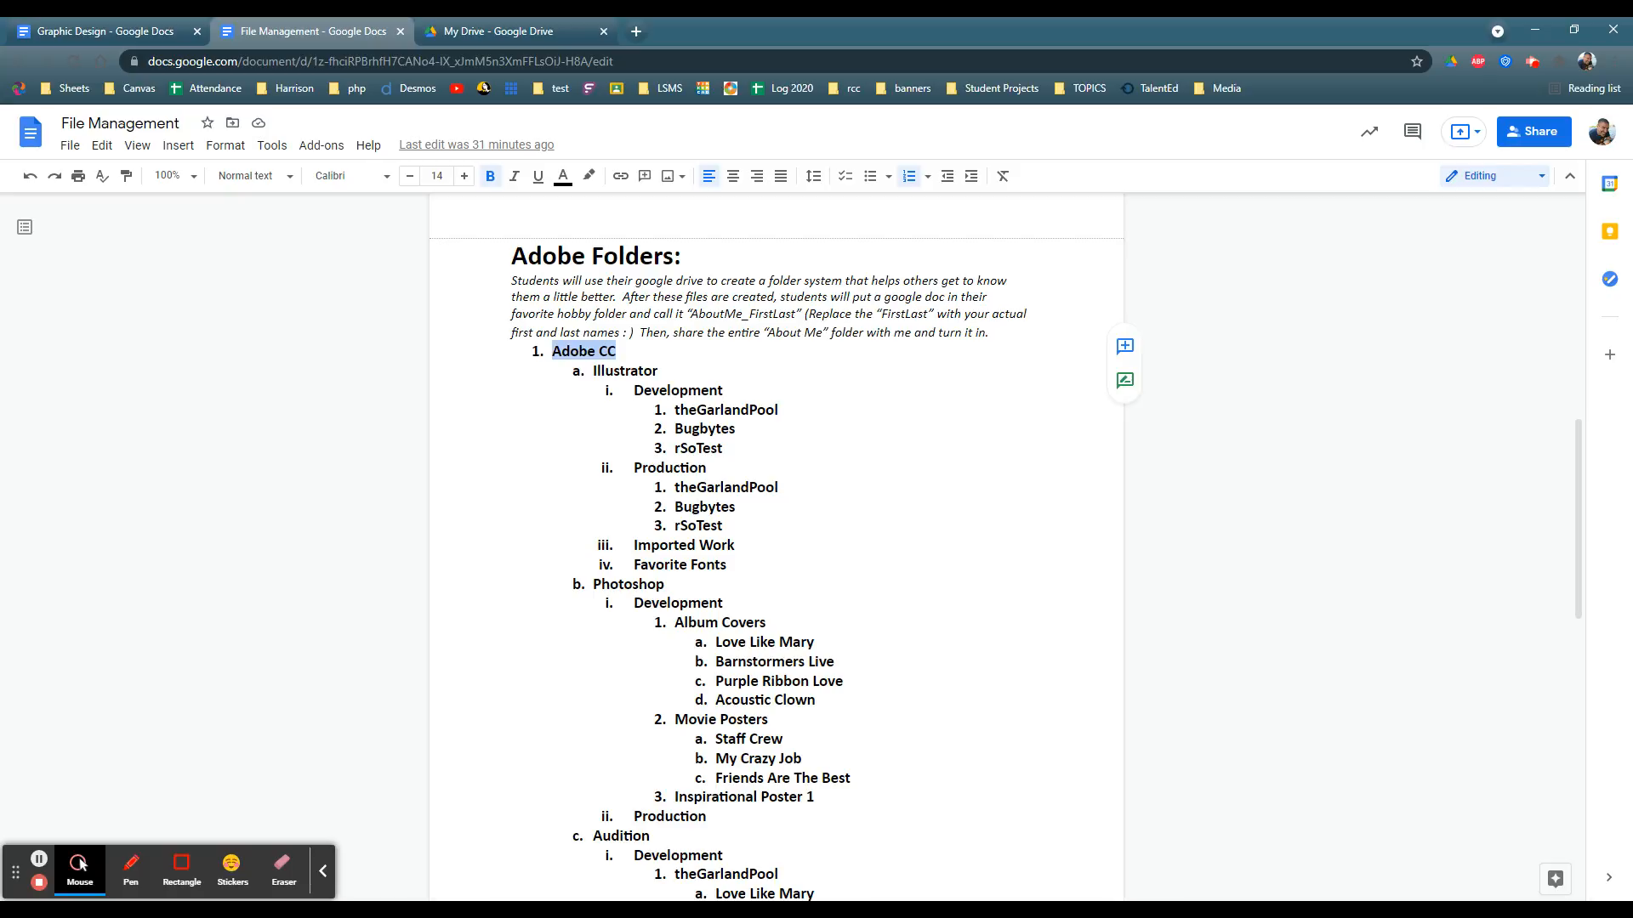
pyautogui.doubleClick(625, 371)
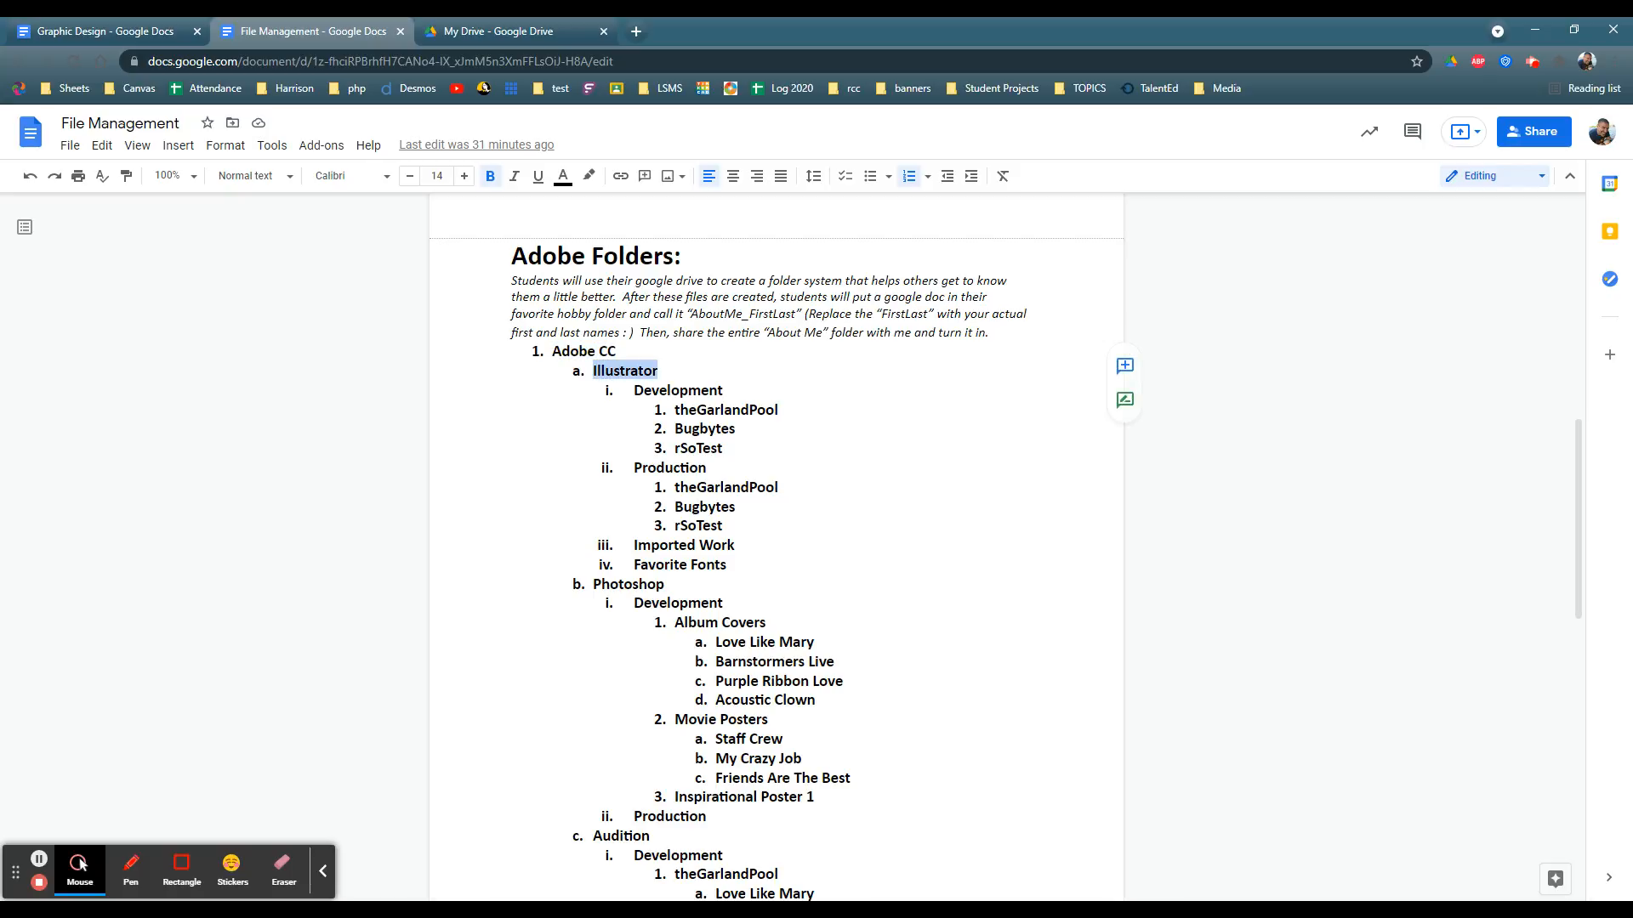
pyautogui.doubleClick(625, 585)
pyautogui.scroll(-3, 625, 585)
pyautogui.click(612, 581)
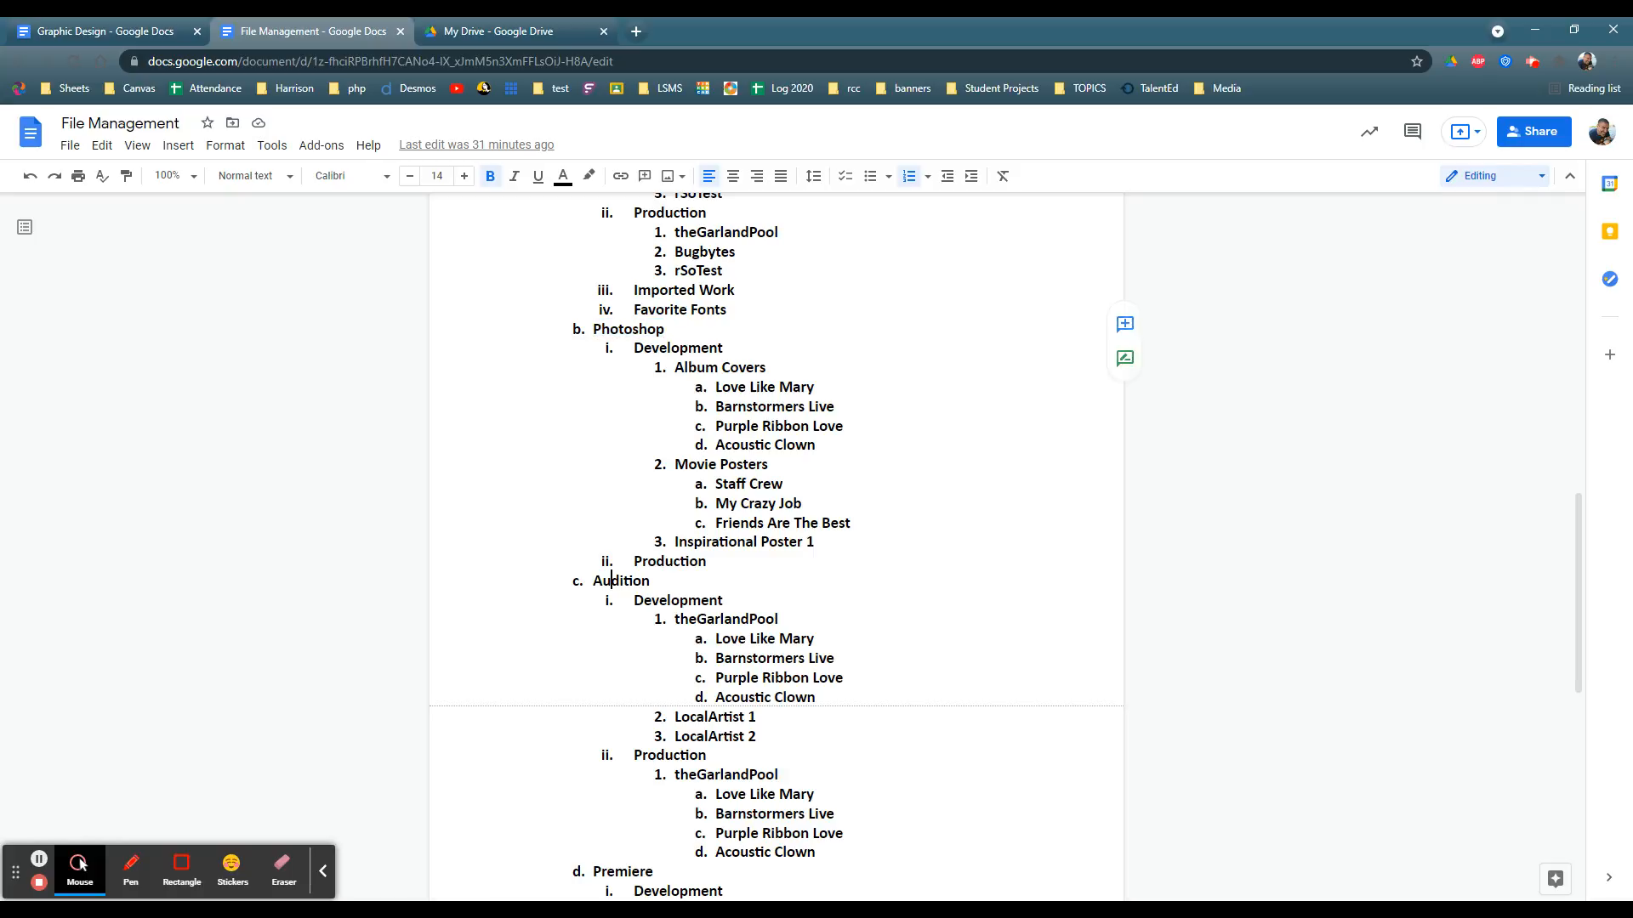
pyautogui.doubleClick(611, 580)
pyautogui.scroll(-3, 611, 581)
pyautogui.doubleClick(622, 616)
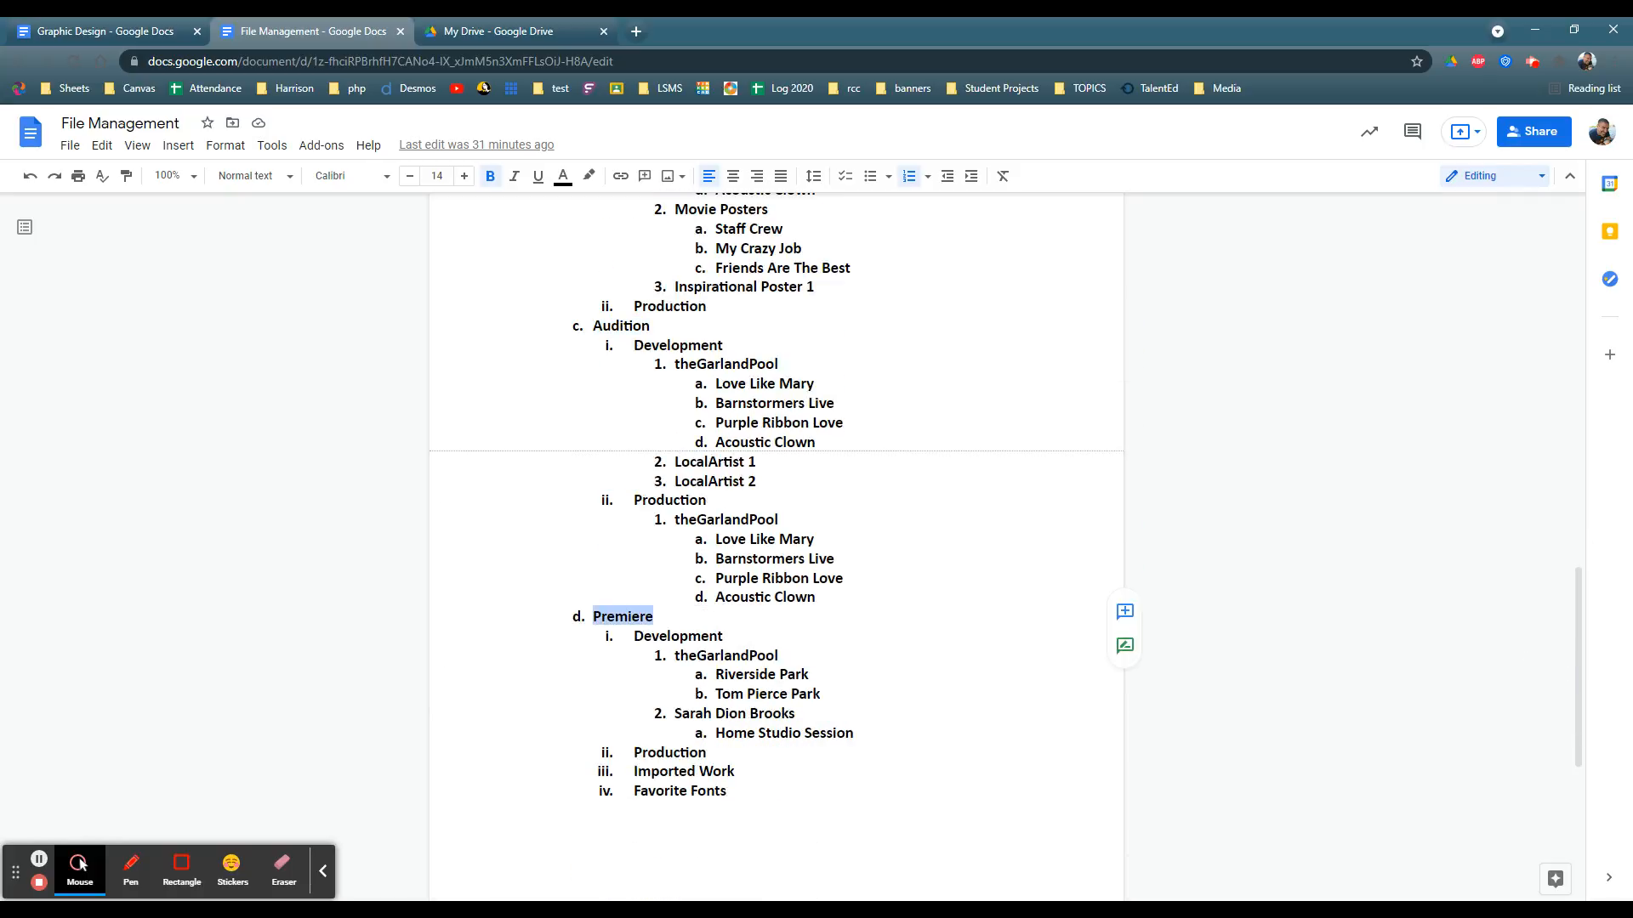
pyautogui.scroll(7, 623, 617)
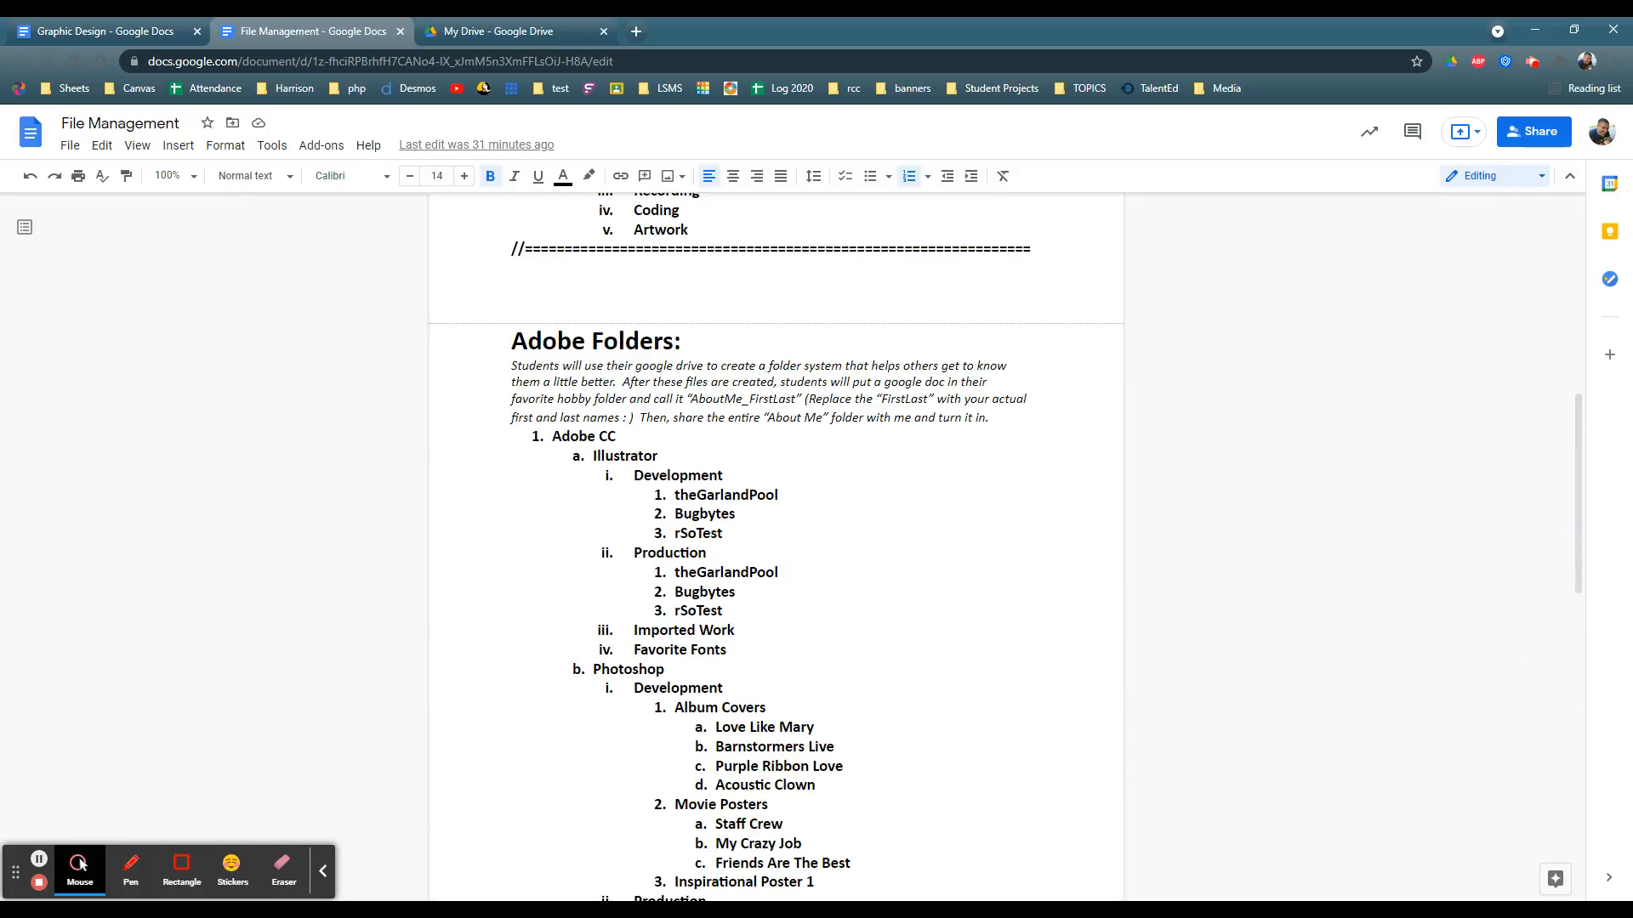
# Step: Examine the Development and Production subfolders under Illustrator and the project folders listed within Development
pyautogui.doubleClick(625, 456)
pyautogui.doubleClick(678, 475)
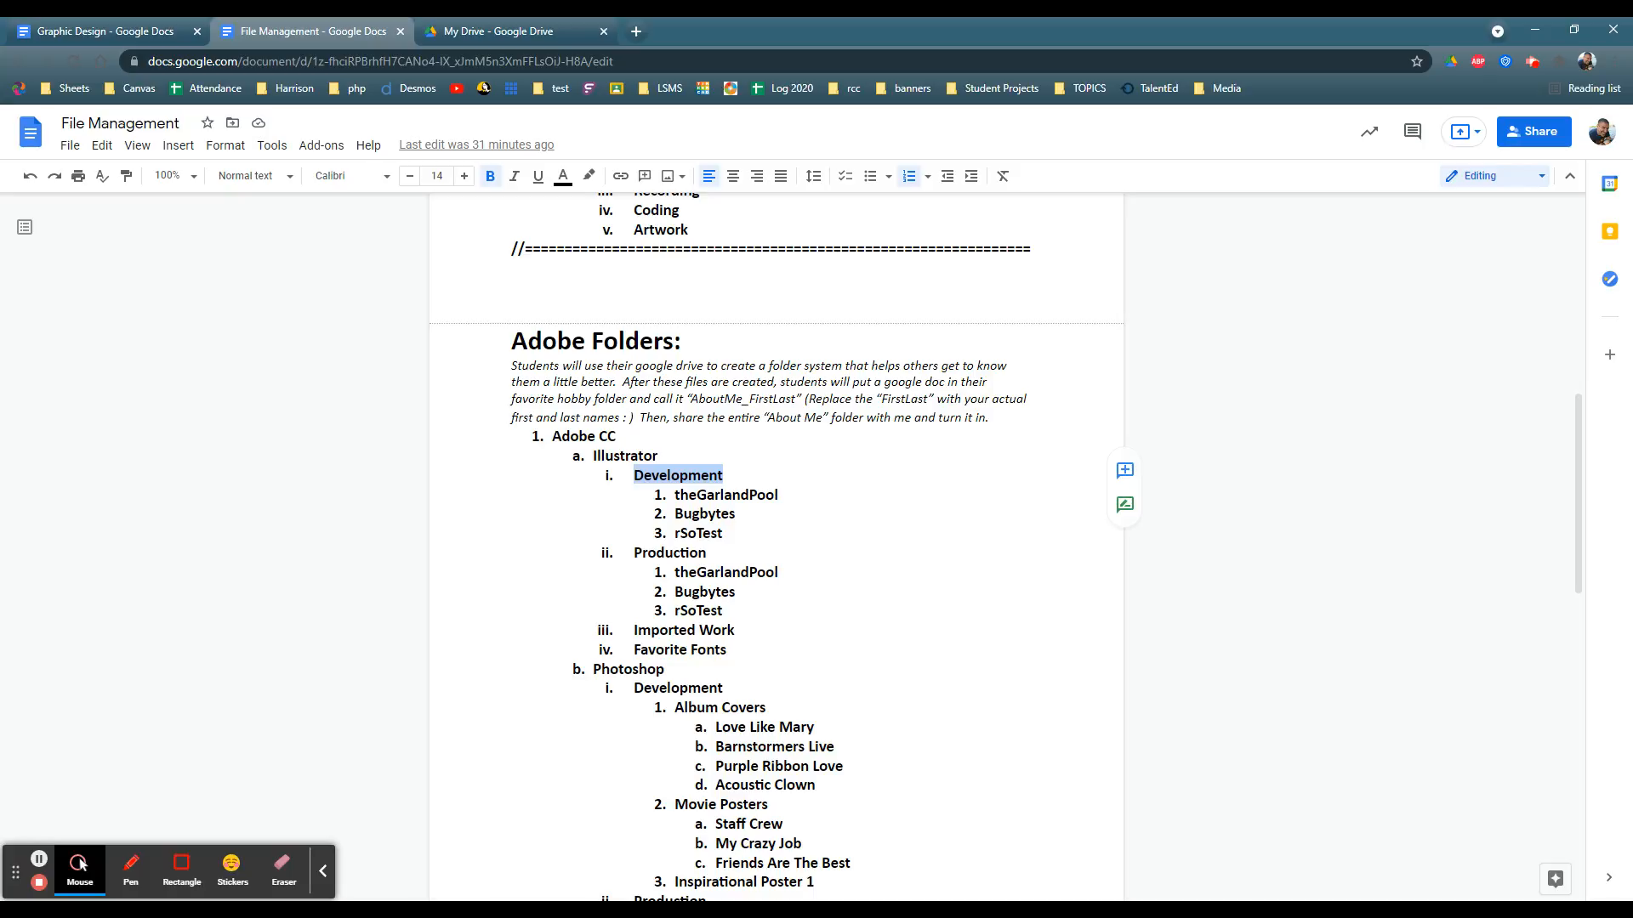
pyautogui.doubleClick(669, 553)
pyautogui.moveTo(675, 495); pyautogui.dragTo(724, 533)
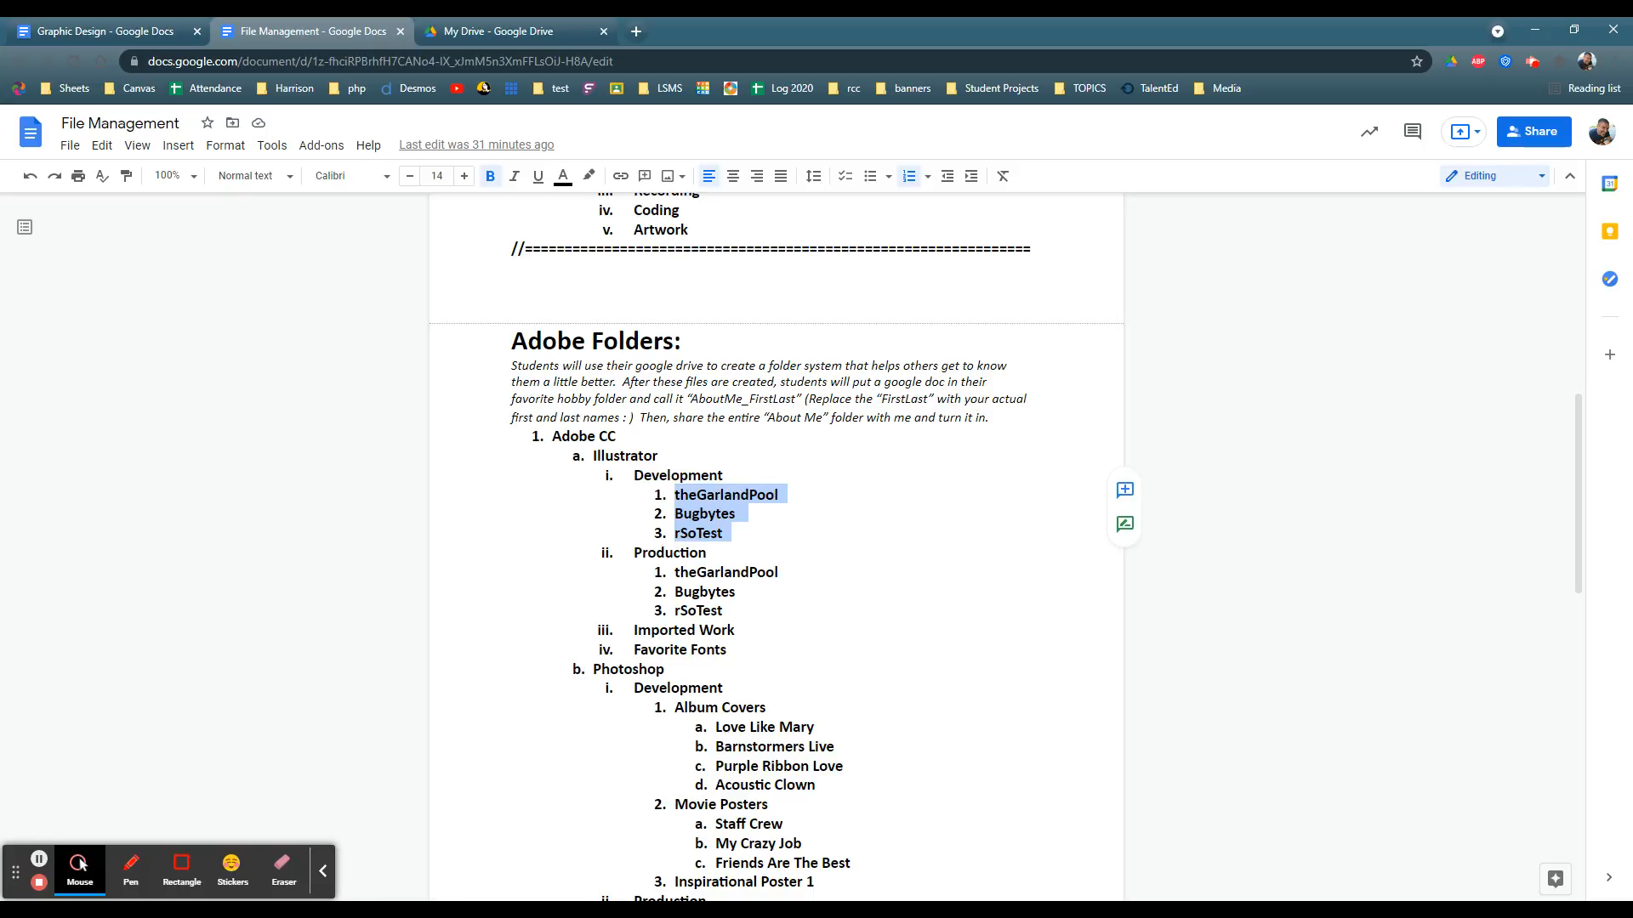
pyautogui.click(692, 514)
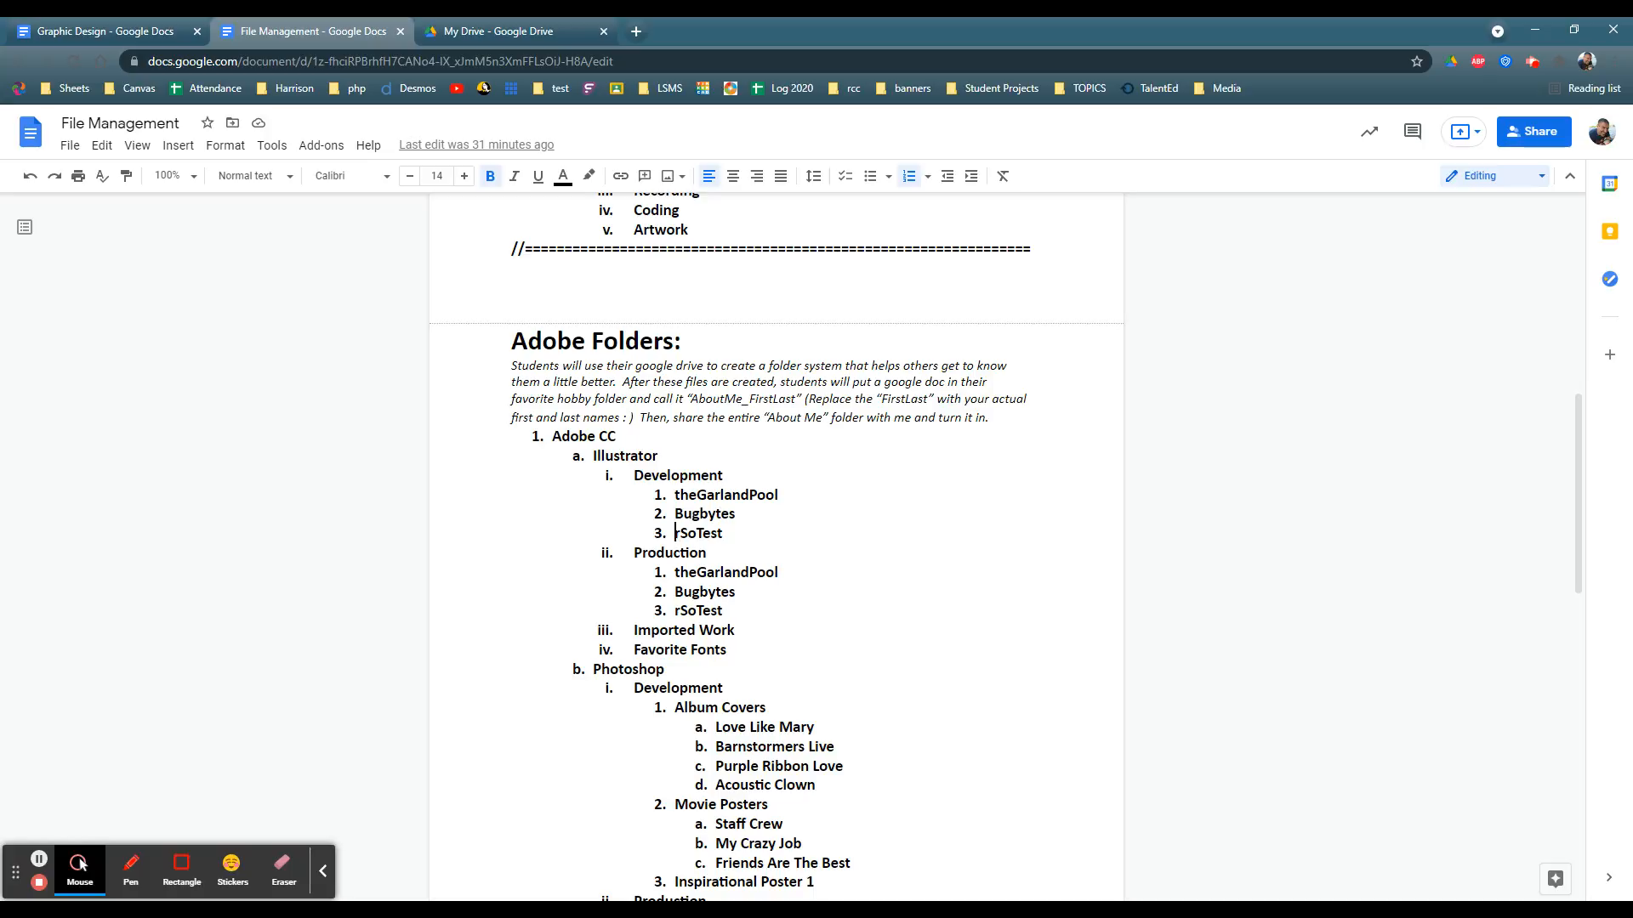
pyautogui.moveTo(675, 534); pyautogui.dragTo(717, 534)
pyautogui.click(723, 533)
# Step: Switch to Google Drive and create a folder named Adobe CC inside the 9th Technology folder
pyautogui.click(486, 35)
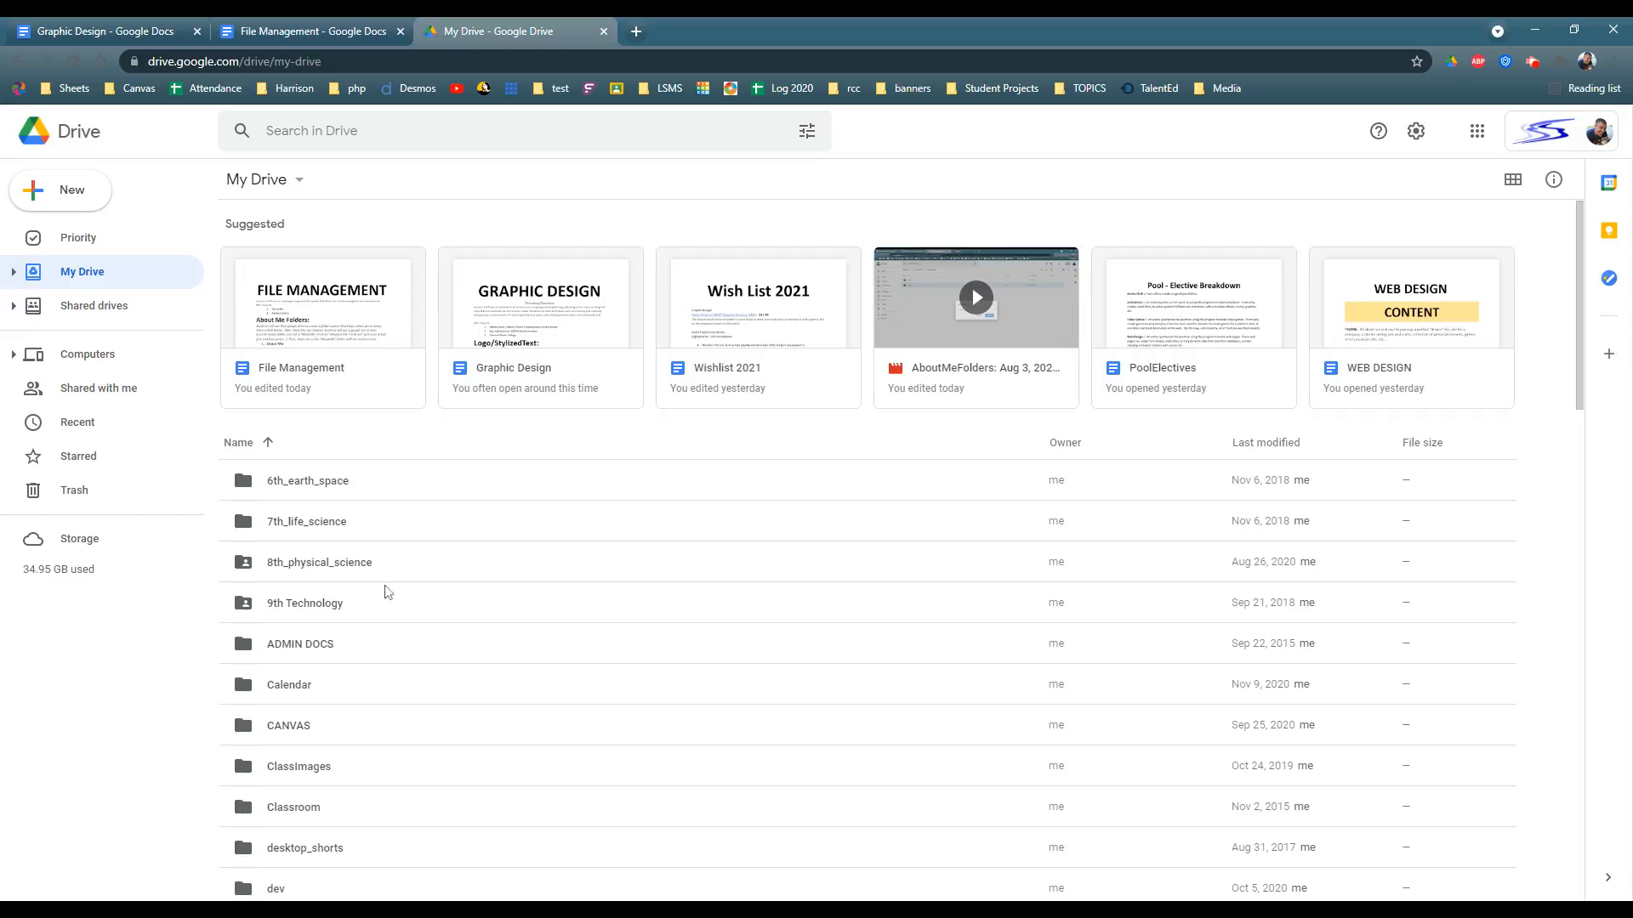
pyautogui.scroll(-2, 1132, 432)
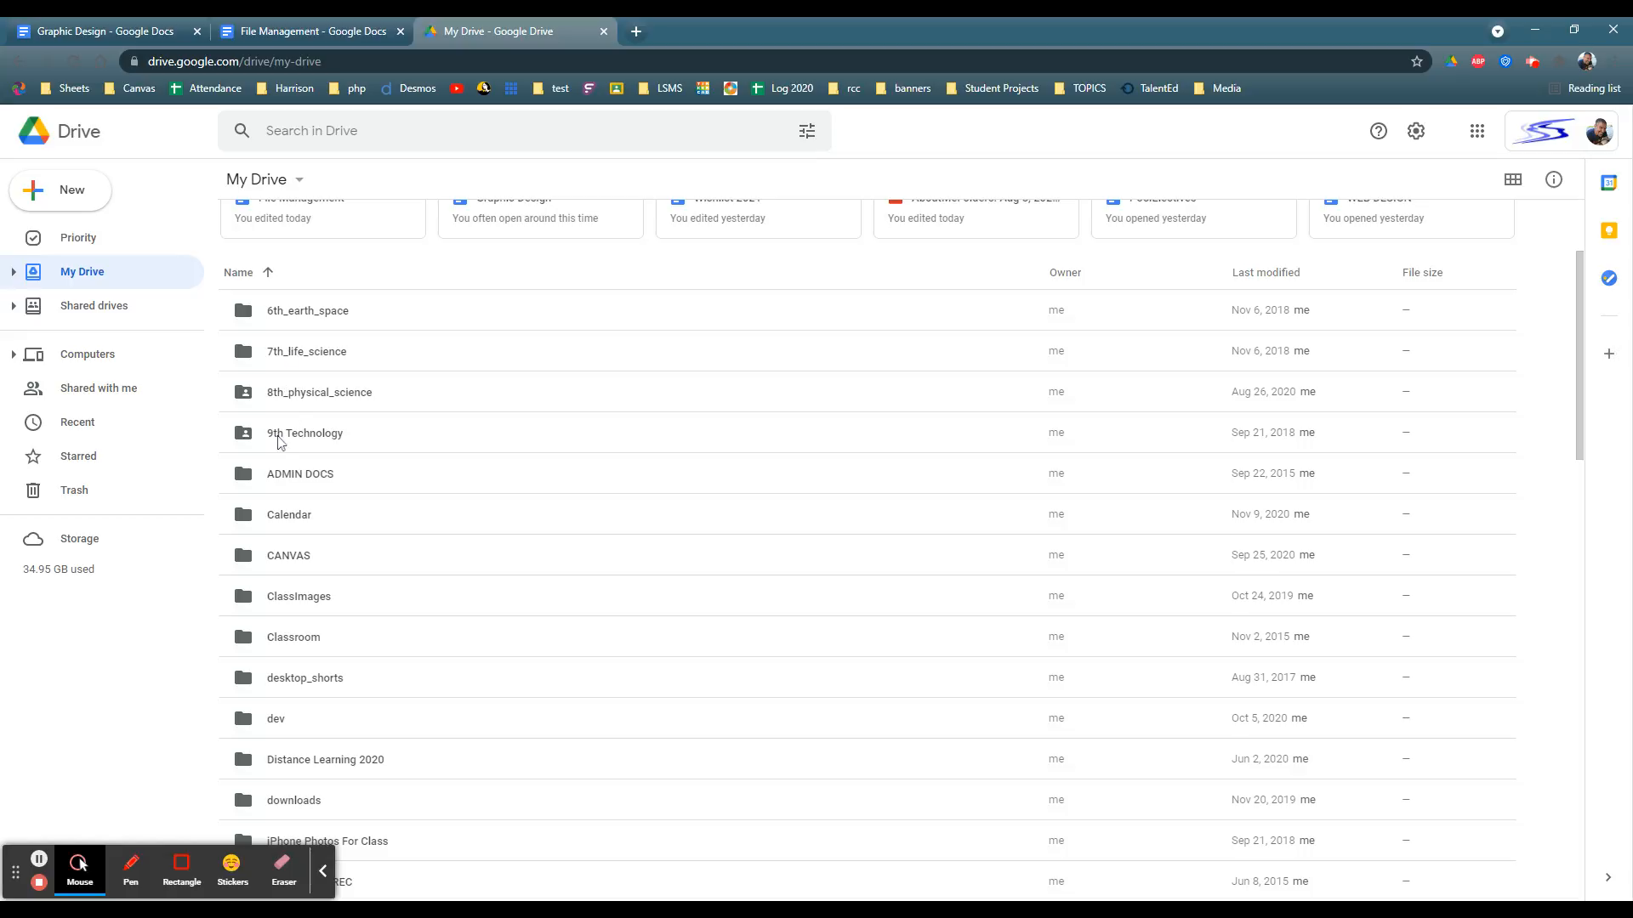
pyautogui.doubleClick(299, 435)
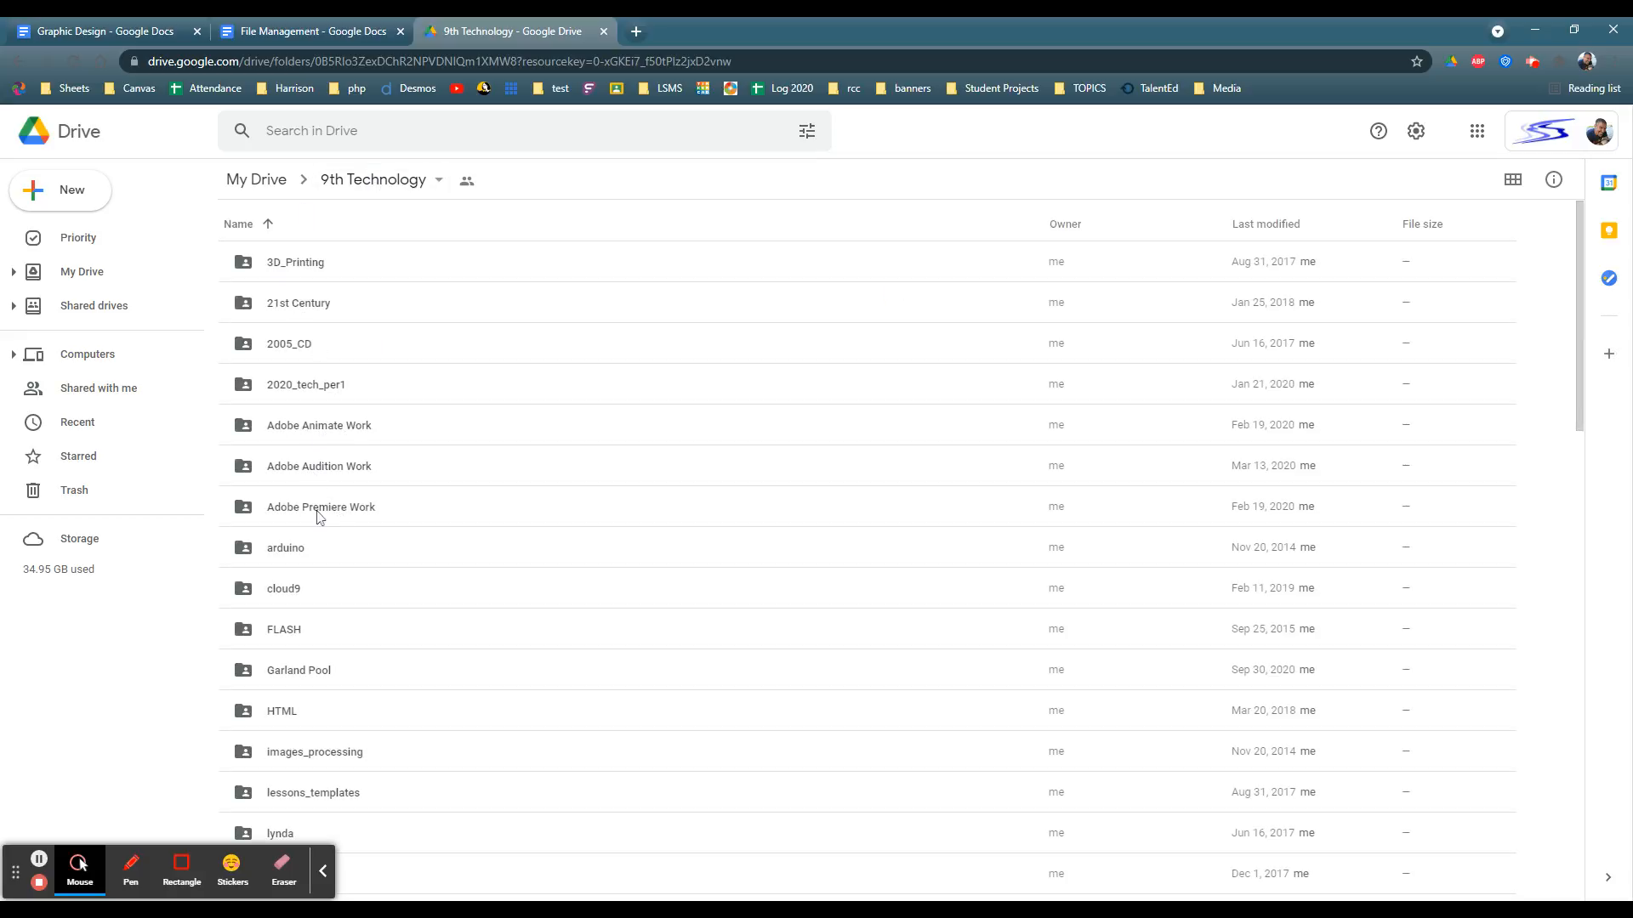
pyautogui.click(64, 194)
pyautogui.click(77, 201)
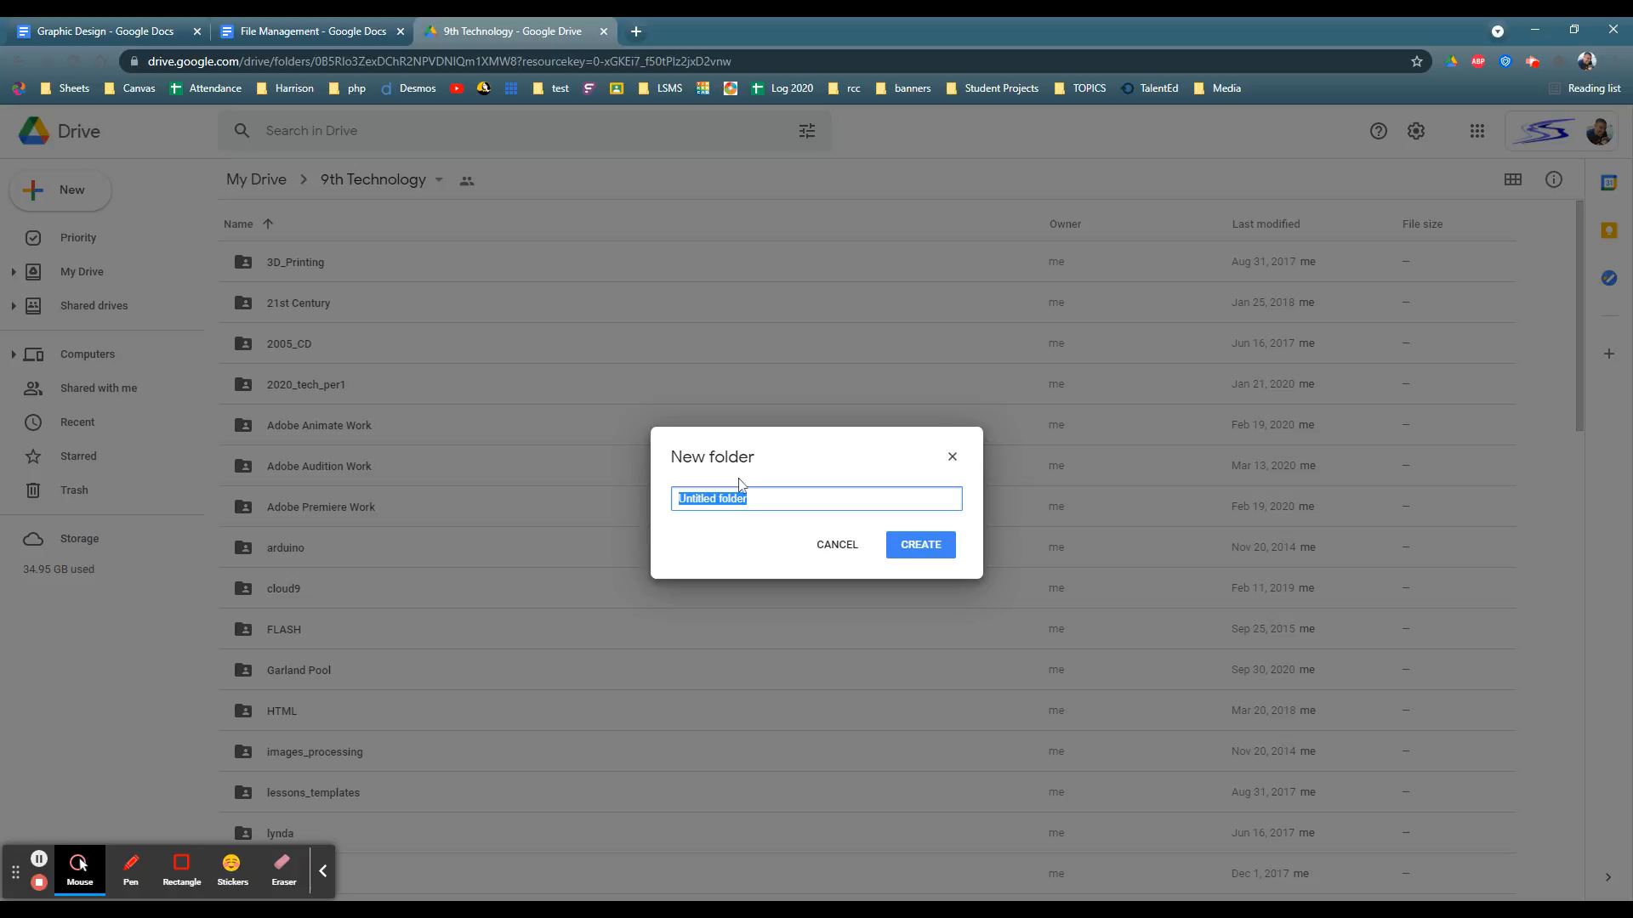
pyautogui.write('Adobe CC')
pyautogui.click(913, 553)
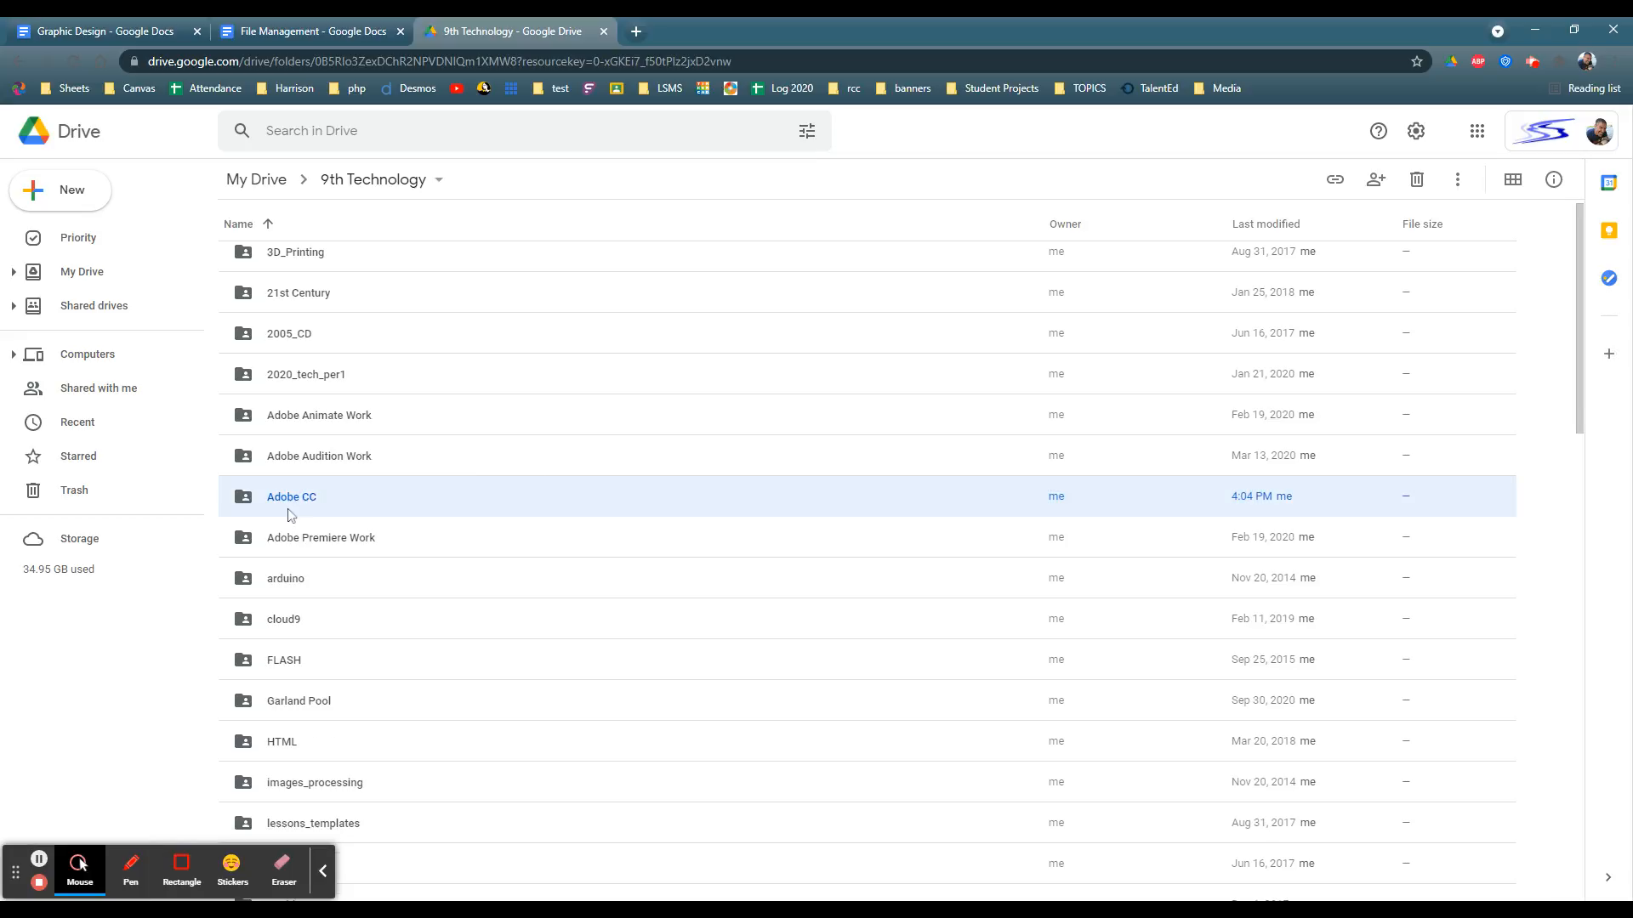
# Step: Open the new Adobe CC folder and check the File Management outline for its subfolder names
pyautogui.doubleClick(290, 502)
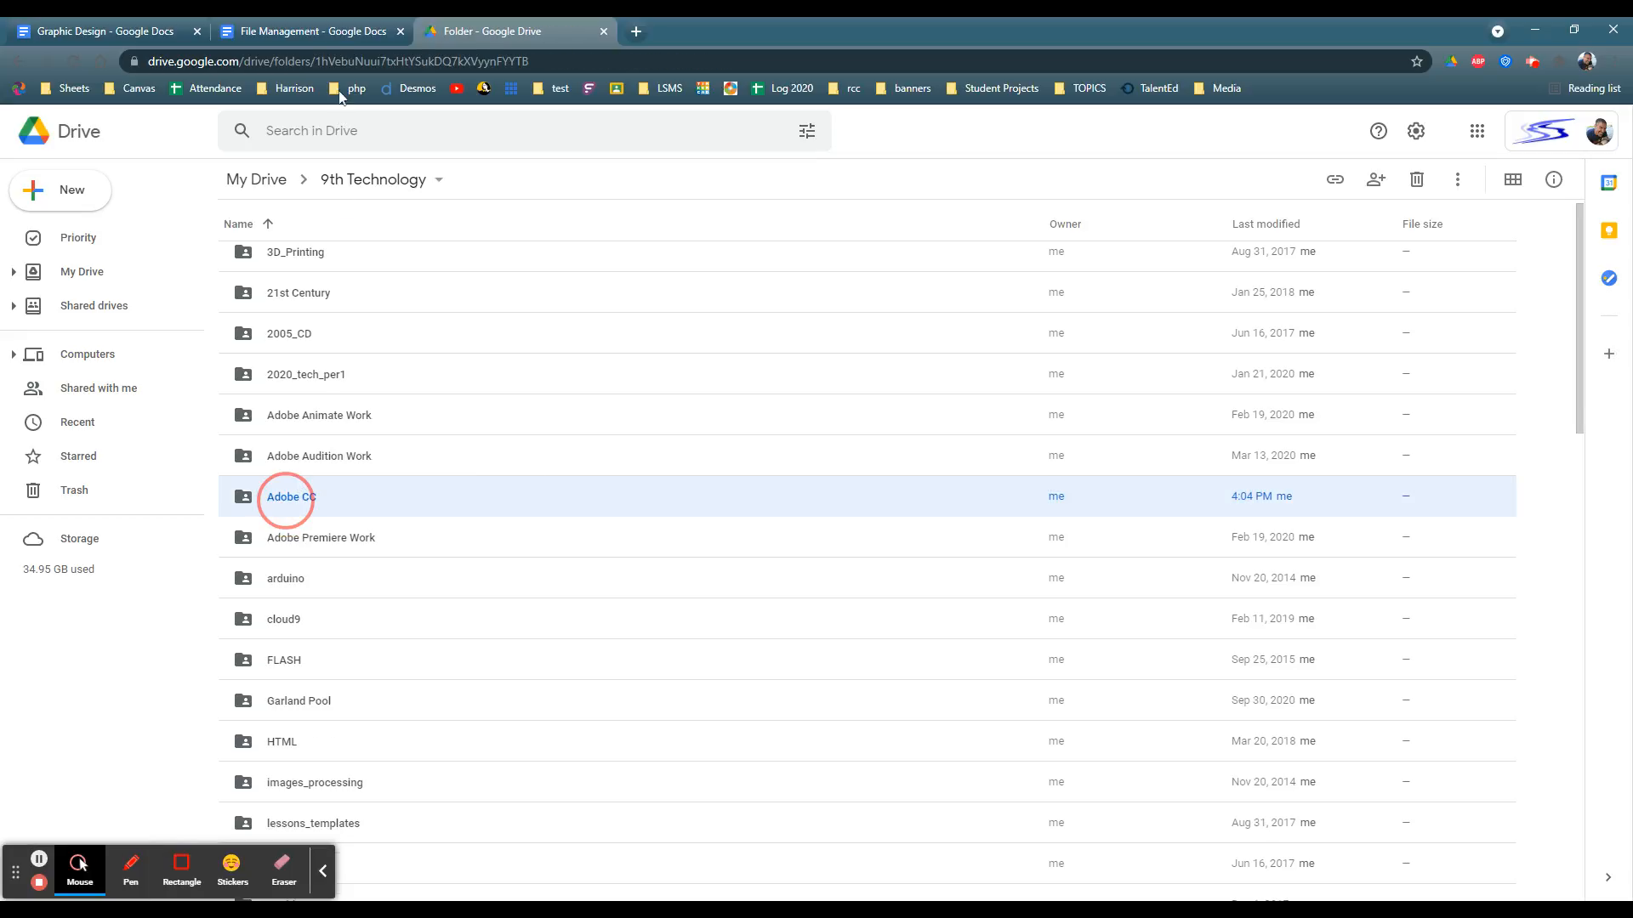
pyautogui.click(315, 31)
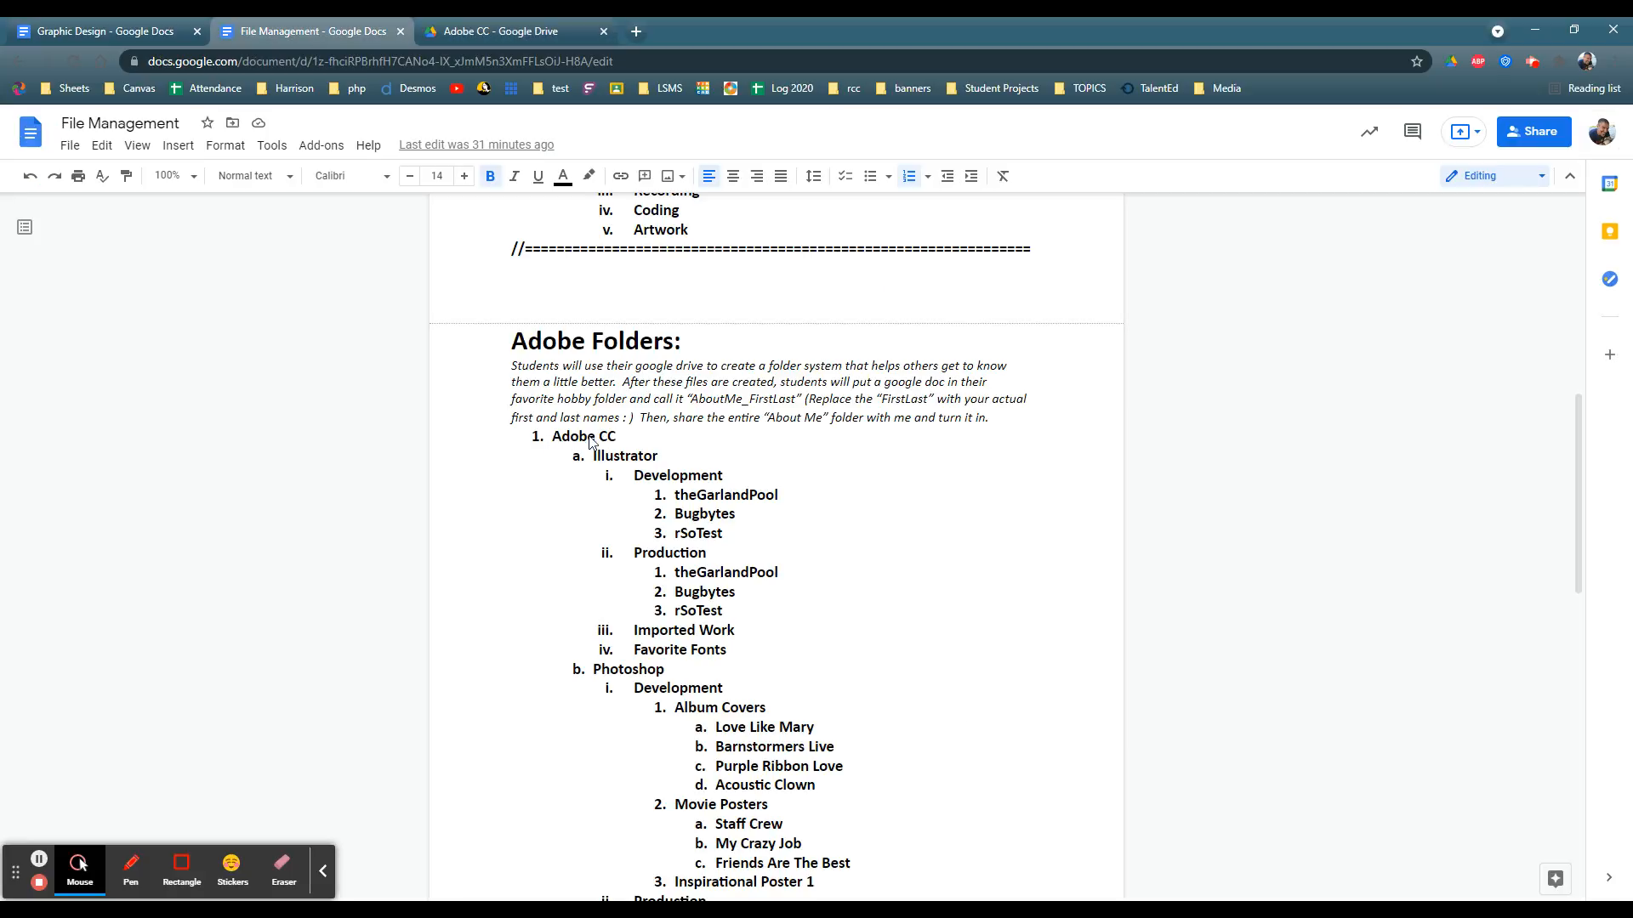
pyautogui.scroll(-5, 621, 544)
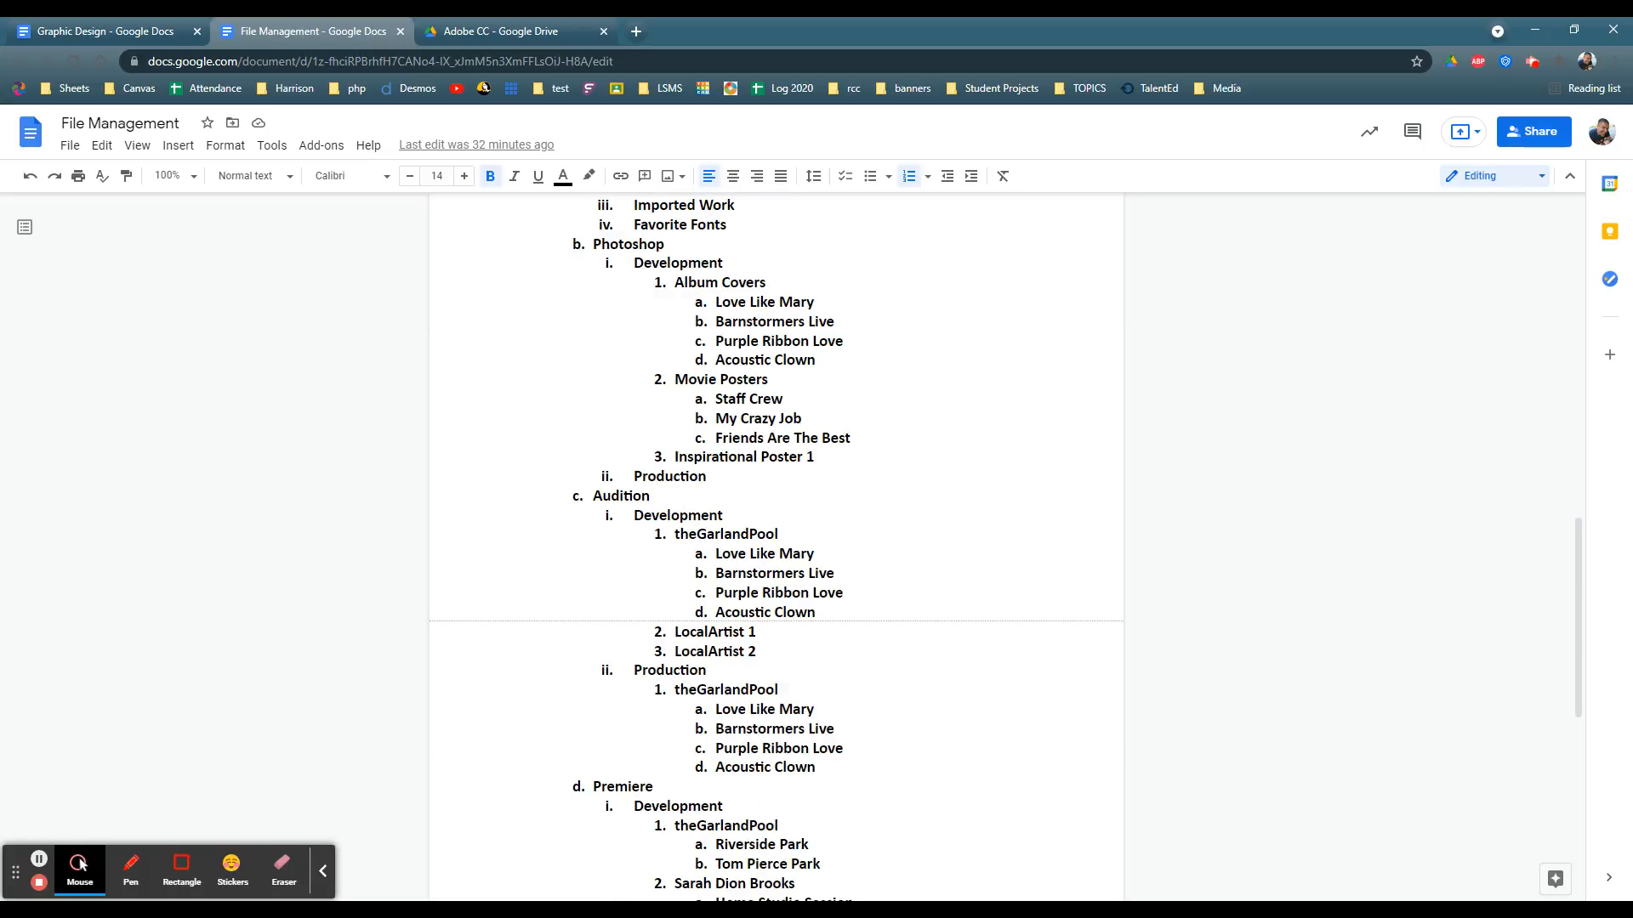
pyautogui.click(463, 34)
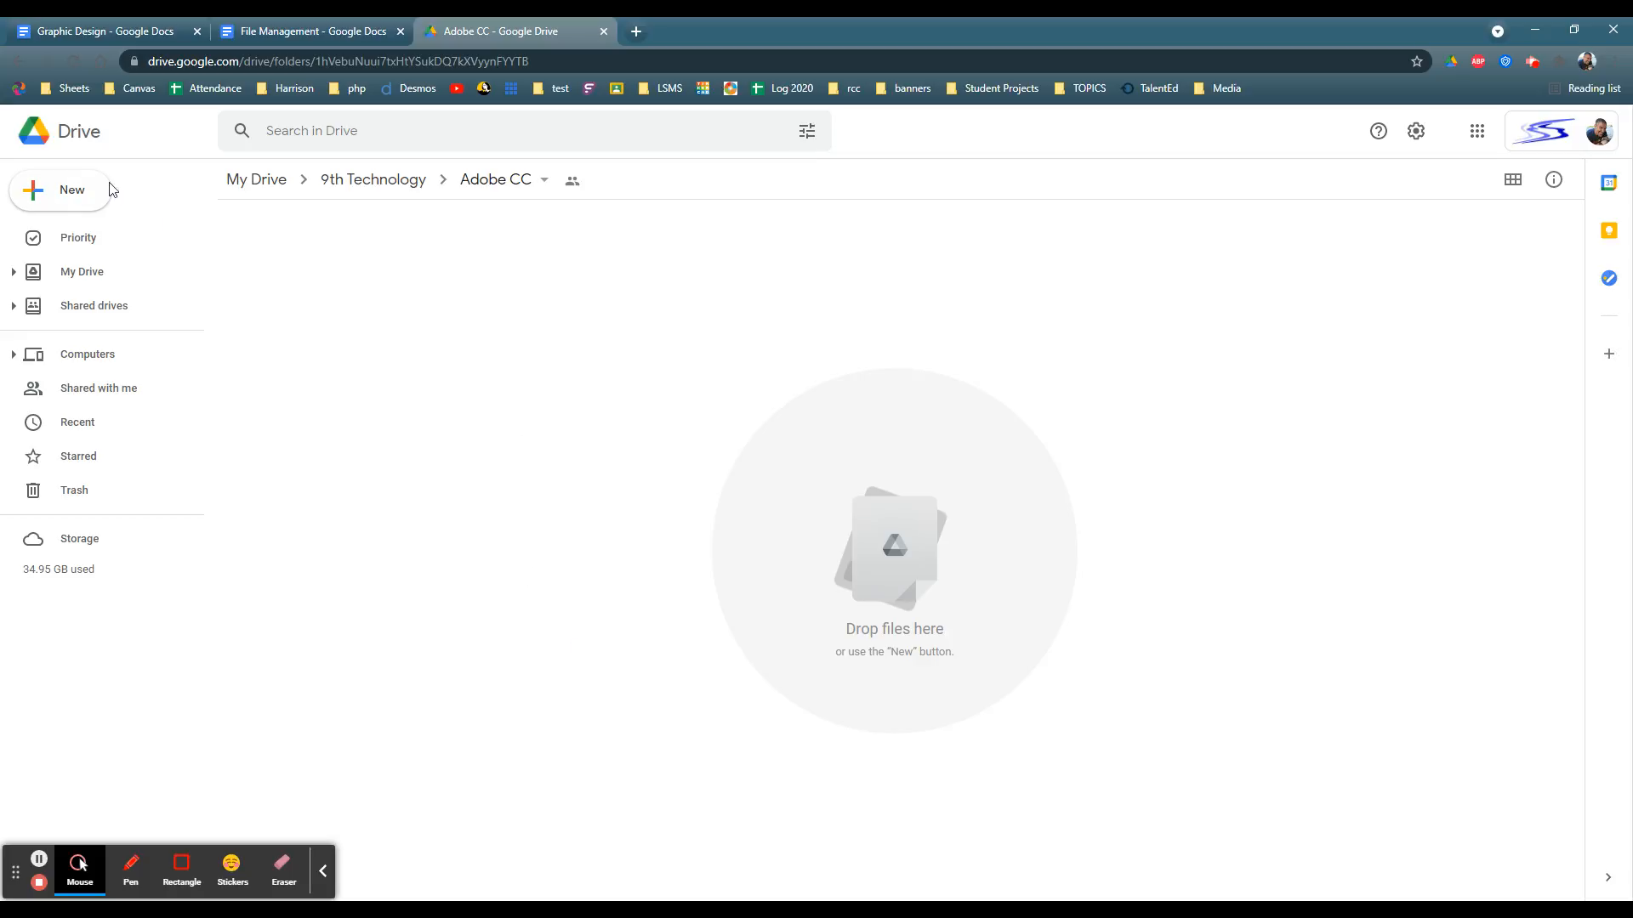
# Step: Create a folder named Illustrator inside the Adobe CC folder
pyautogui.click(70, 194)
pyautogui.click(80, 200)
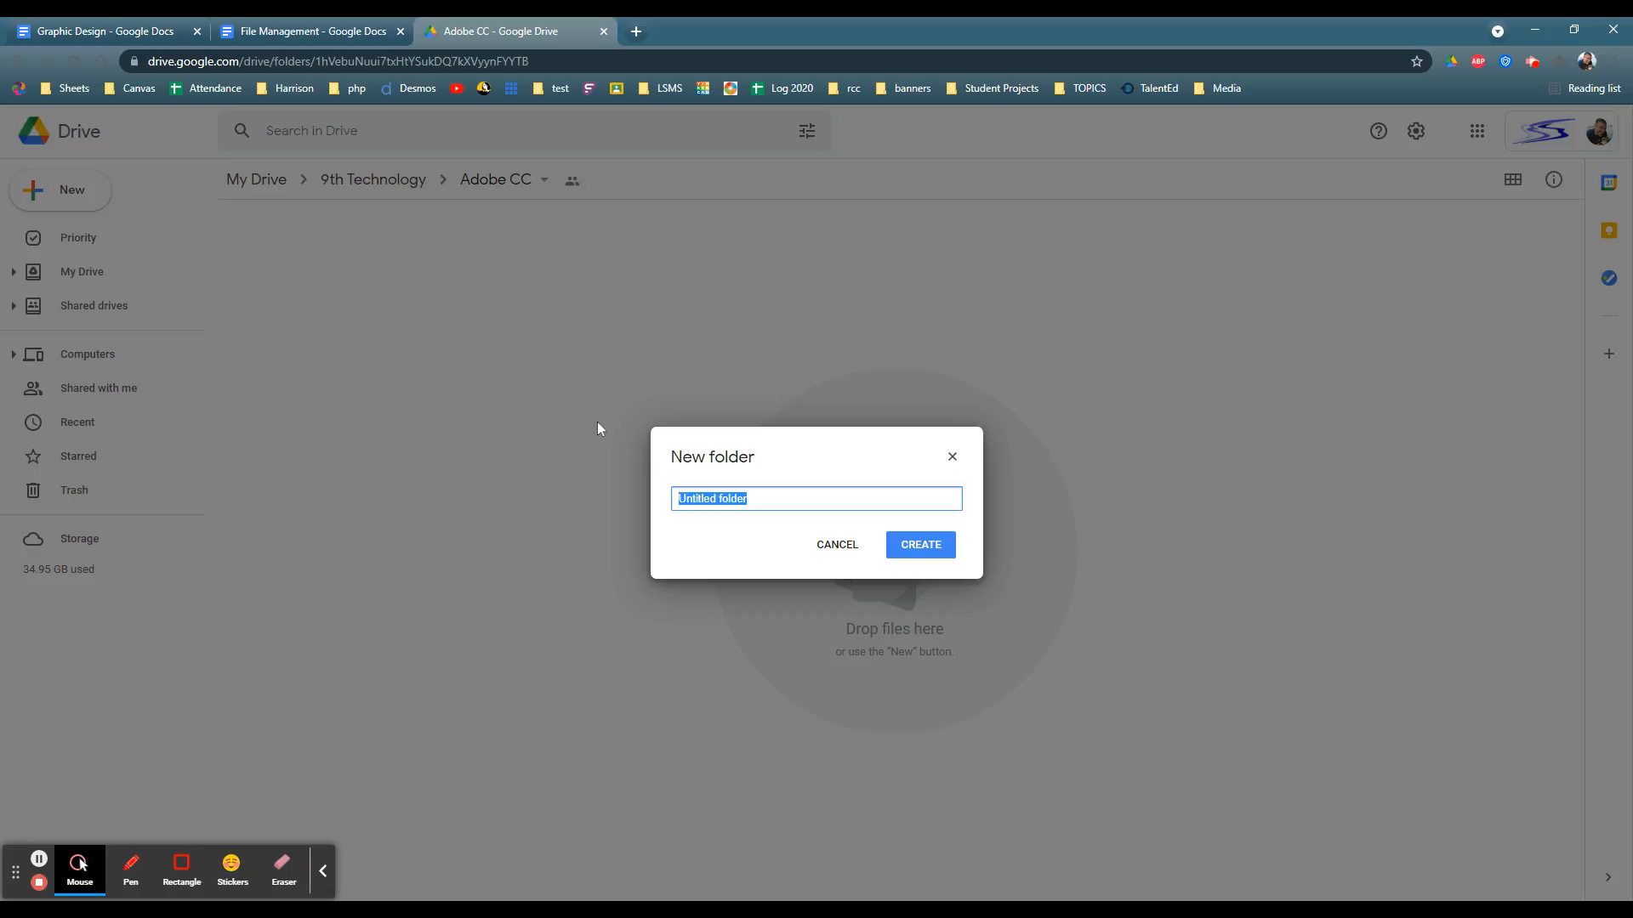
pyautogui.write('Illustrator')
pyautogui.press('Return')
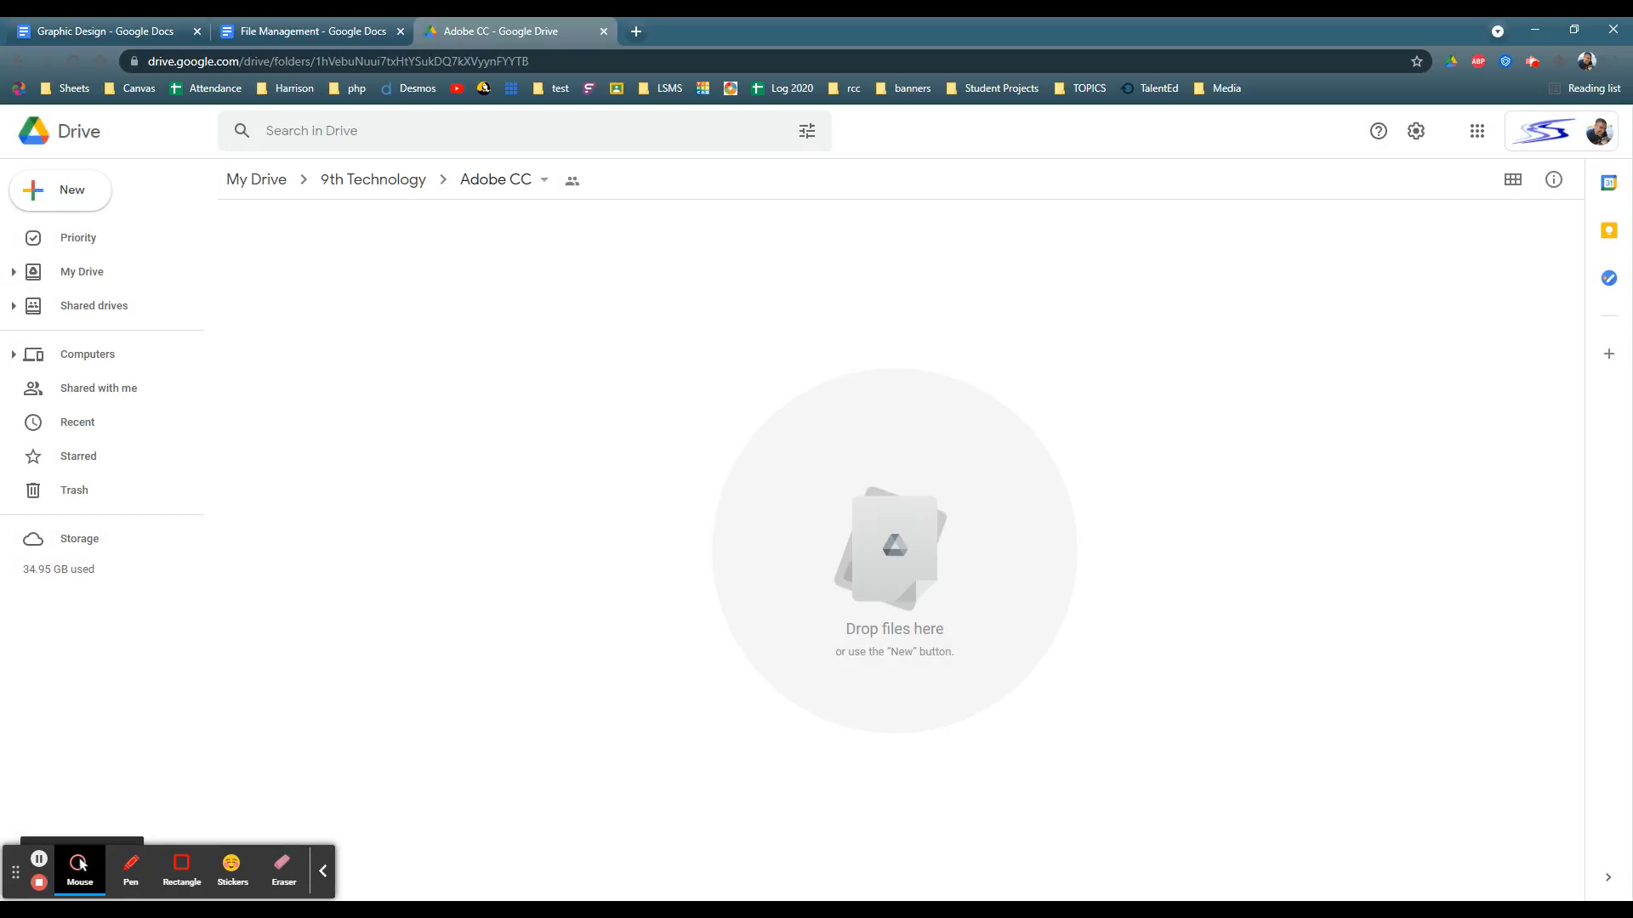
# Step: Create a folder named Photoshop inside the Adobe CC folder
pyautogui.click(73, 195)
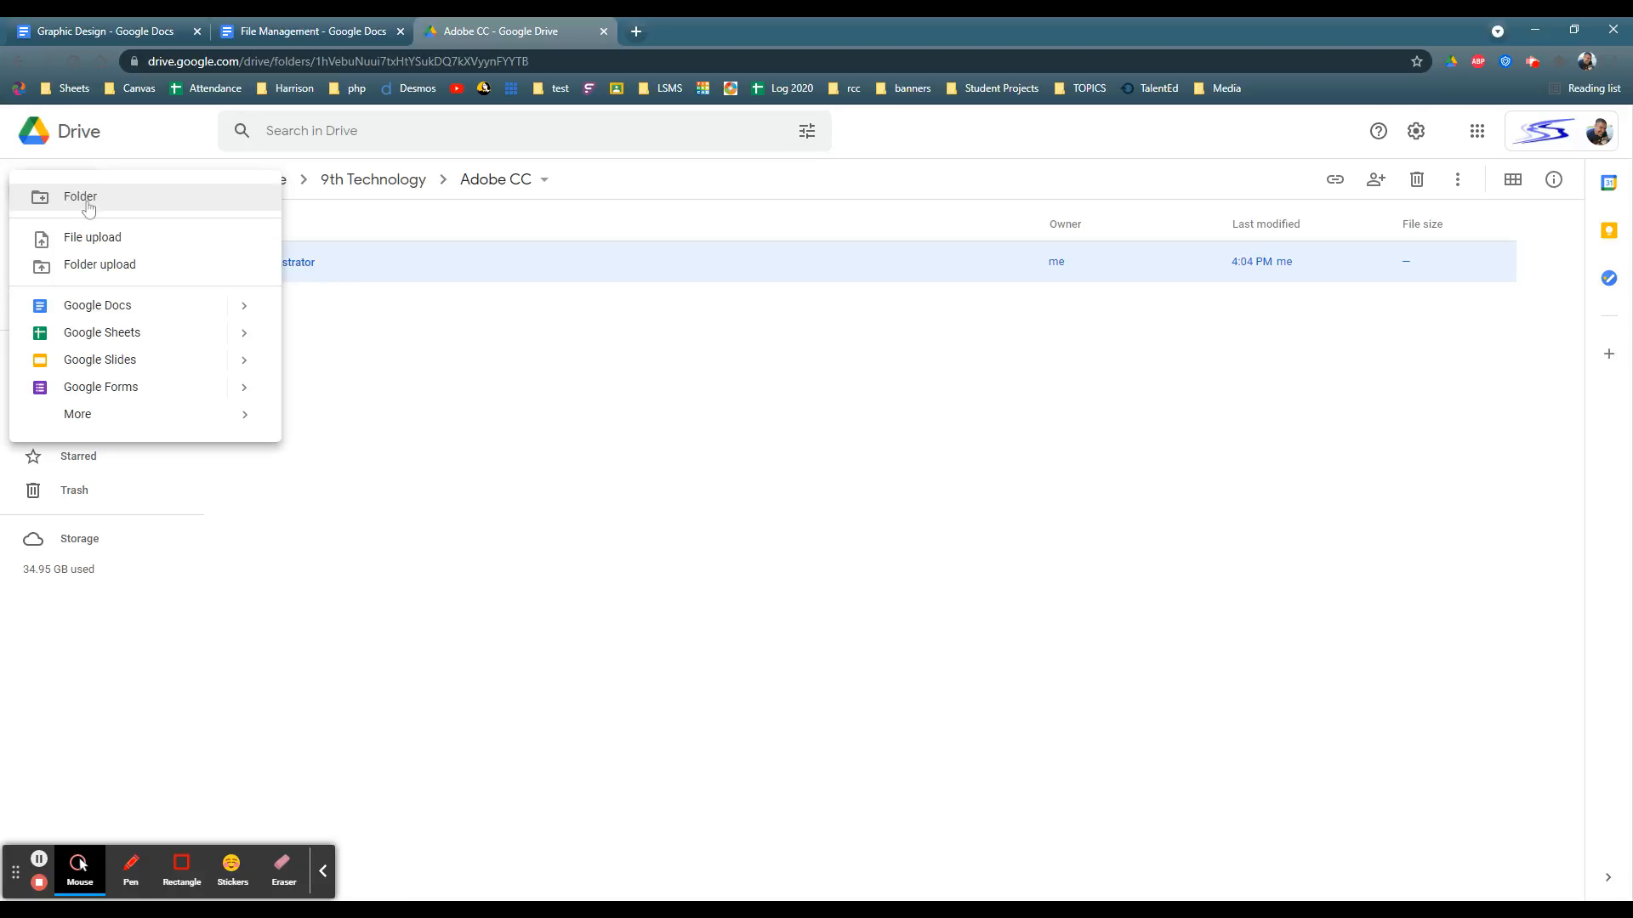
pyautogui.click(80, 195)
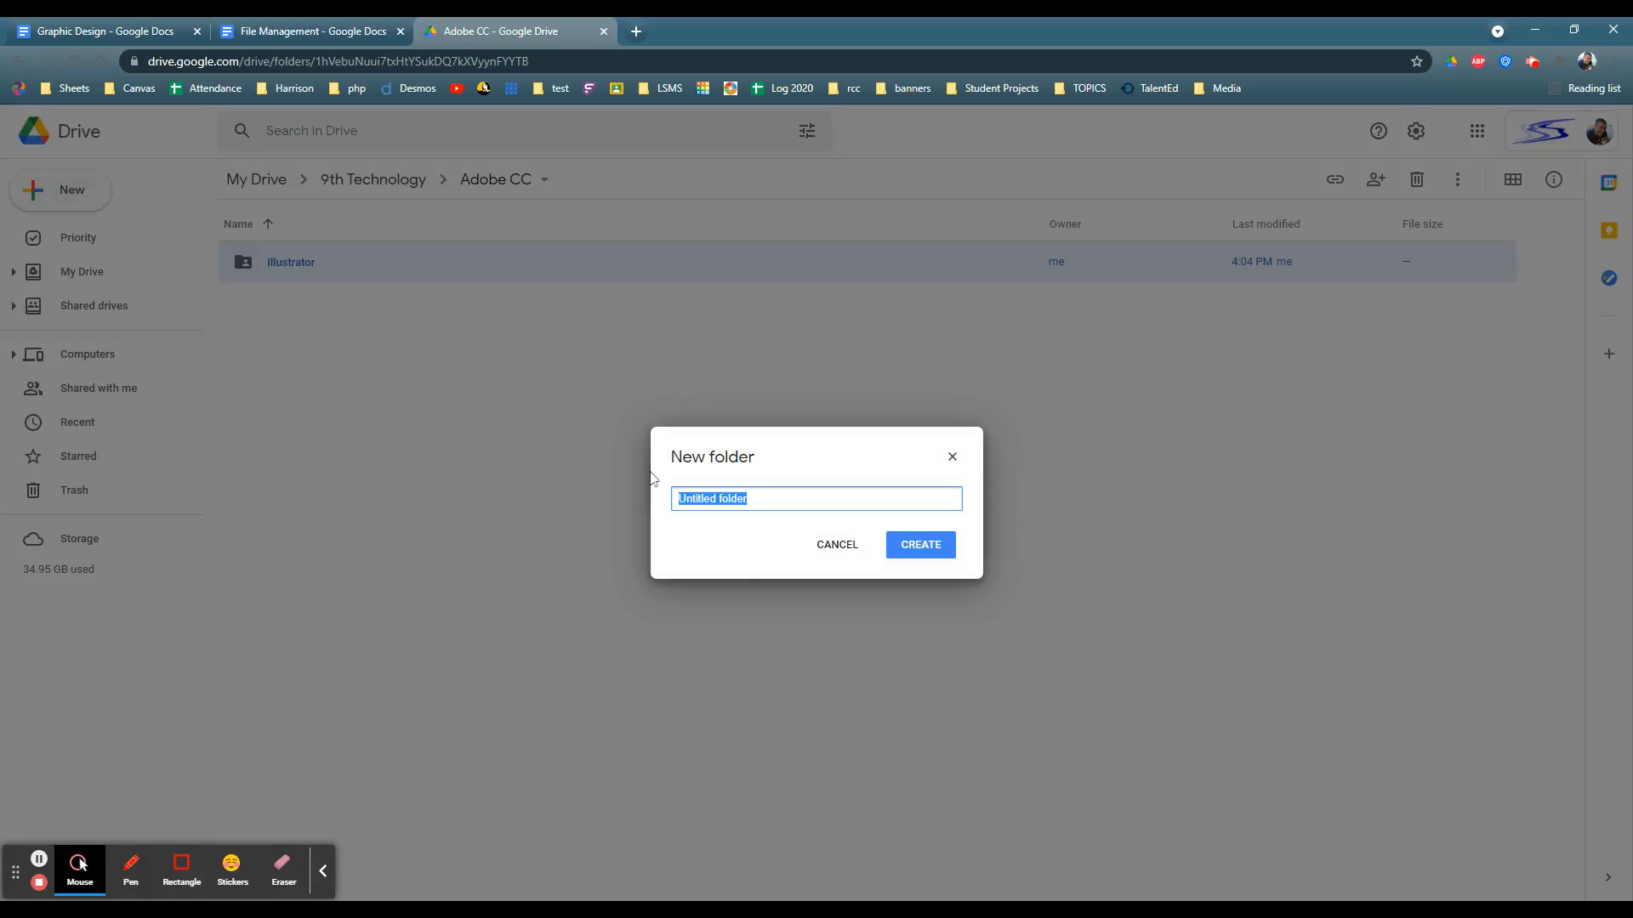
pyautogui.write('Photoshop')
pyautogui.press('Return')
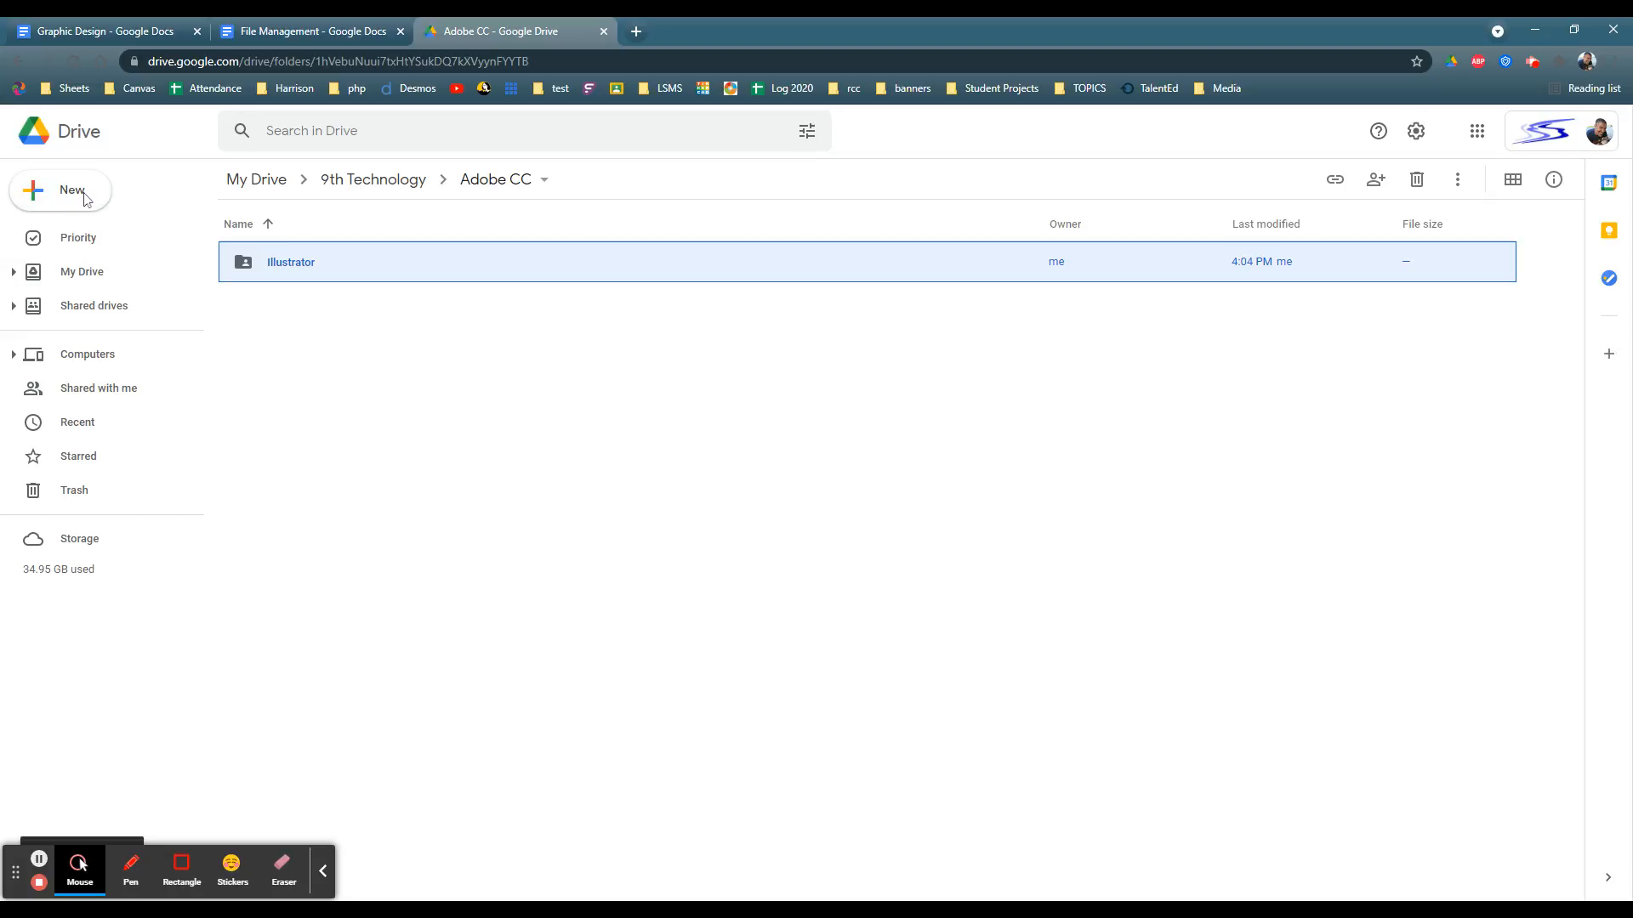
# Step: Create a folder named Audition inside the Adobe CC folder
pyautogui.click(80, 195)
pyautogui.click(80, 196)
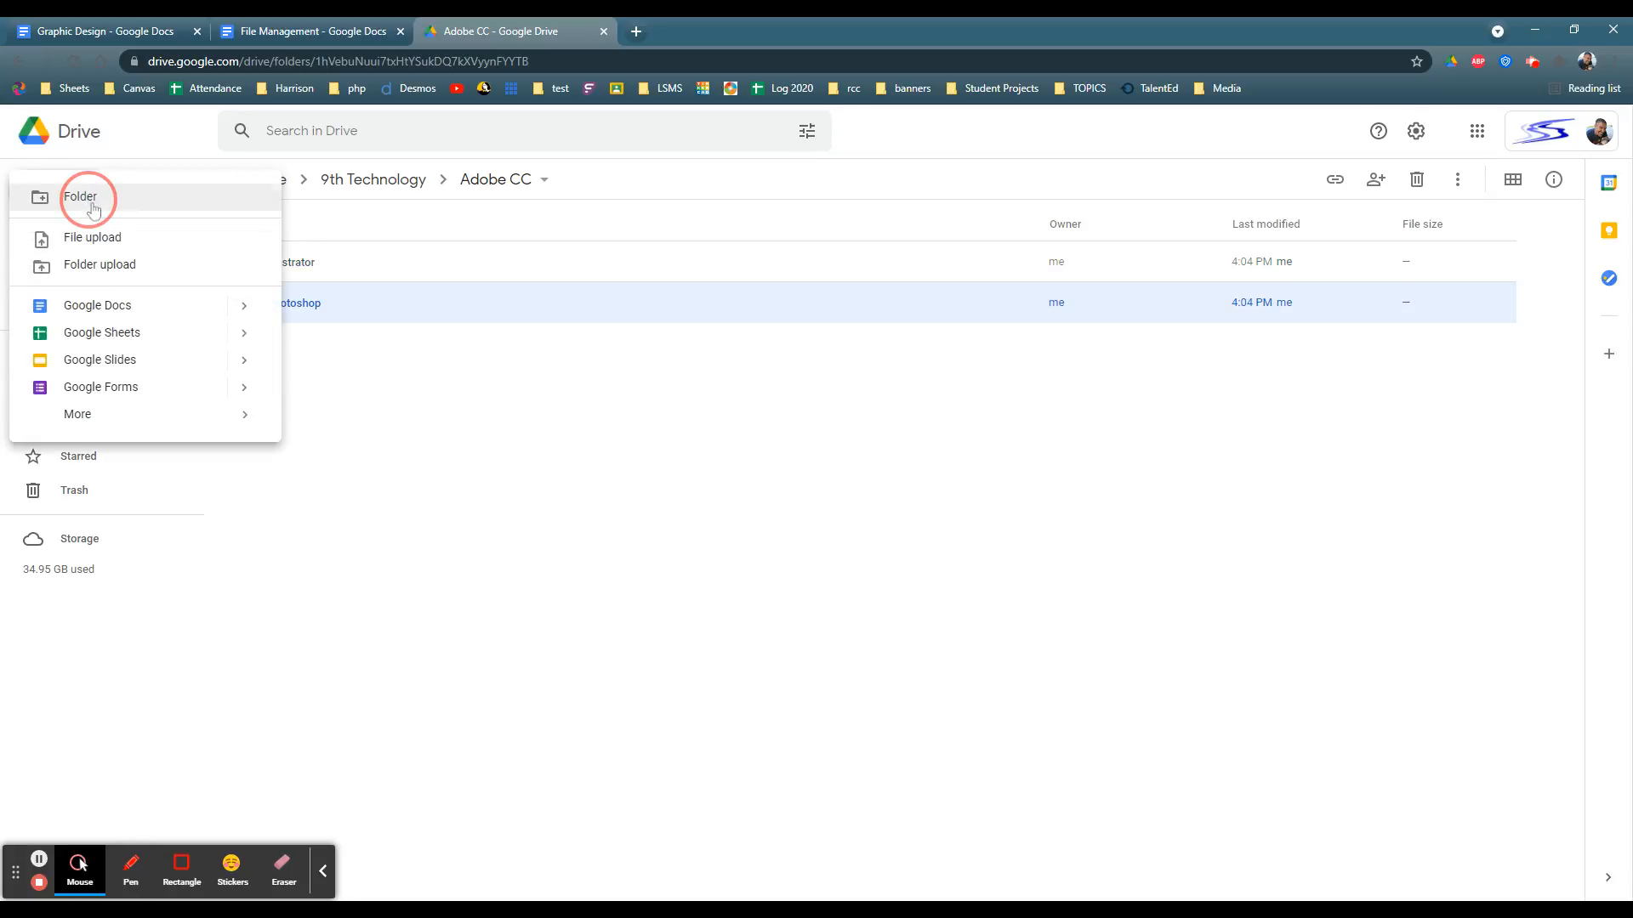
pyautogui.write('Aut')
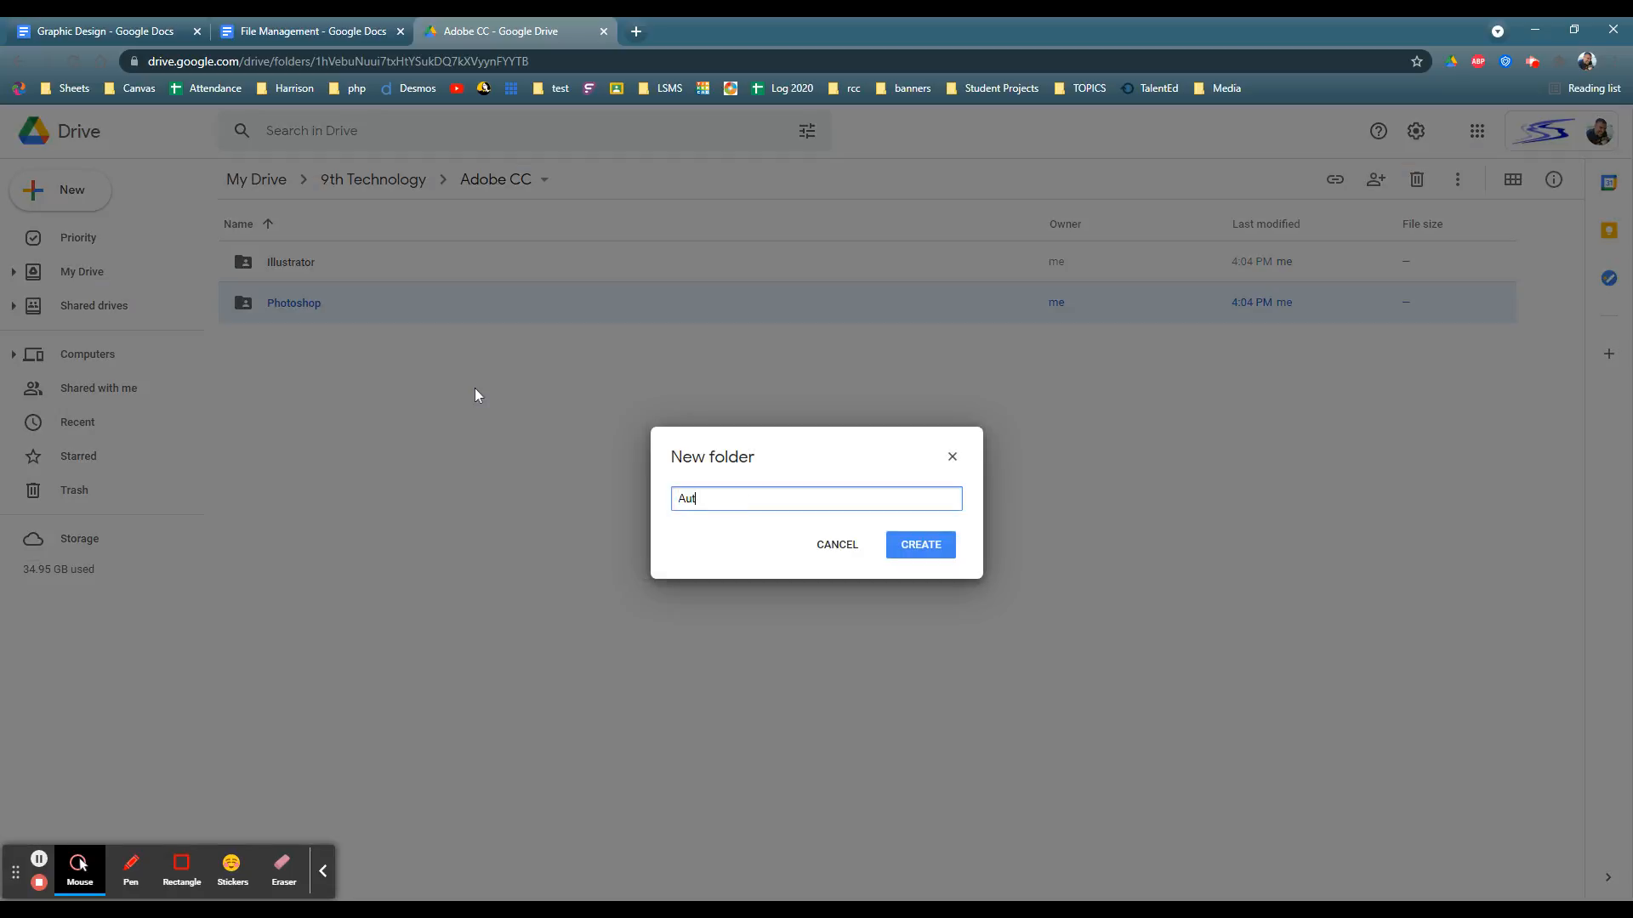
pyautogui.press('BackSpace')
pyautogui.press('BackSpace')
pyautogui.write('dio')
pyautogui.press('Return')
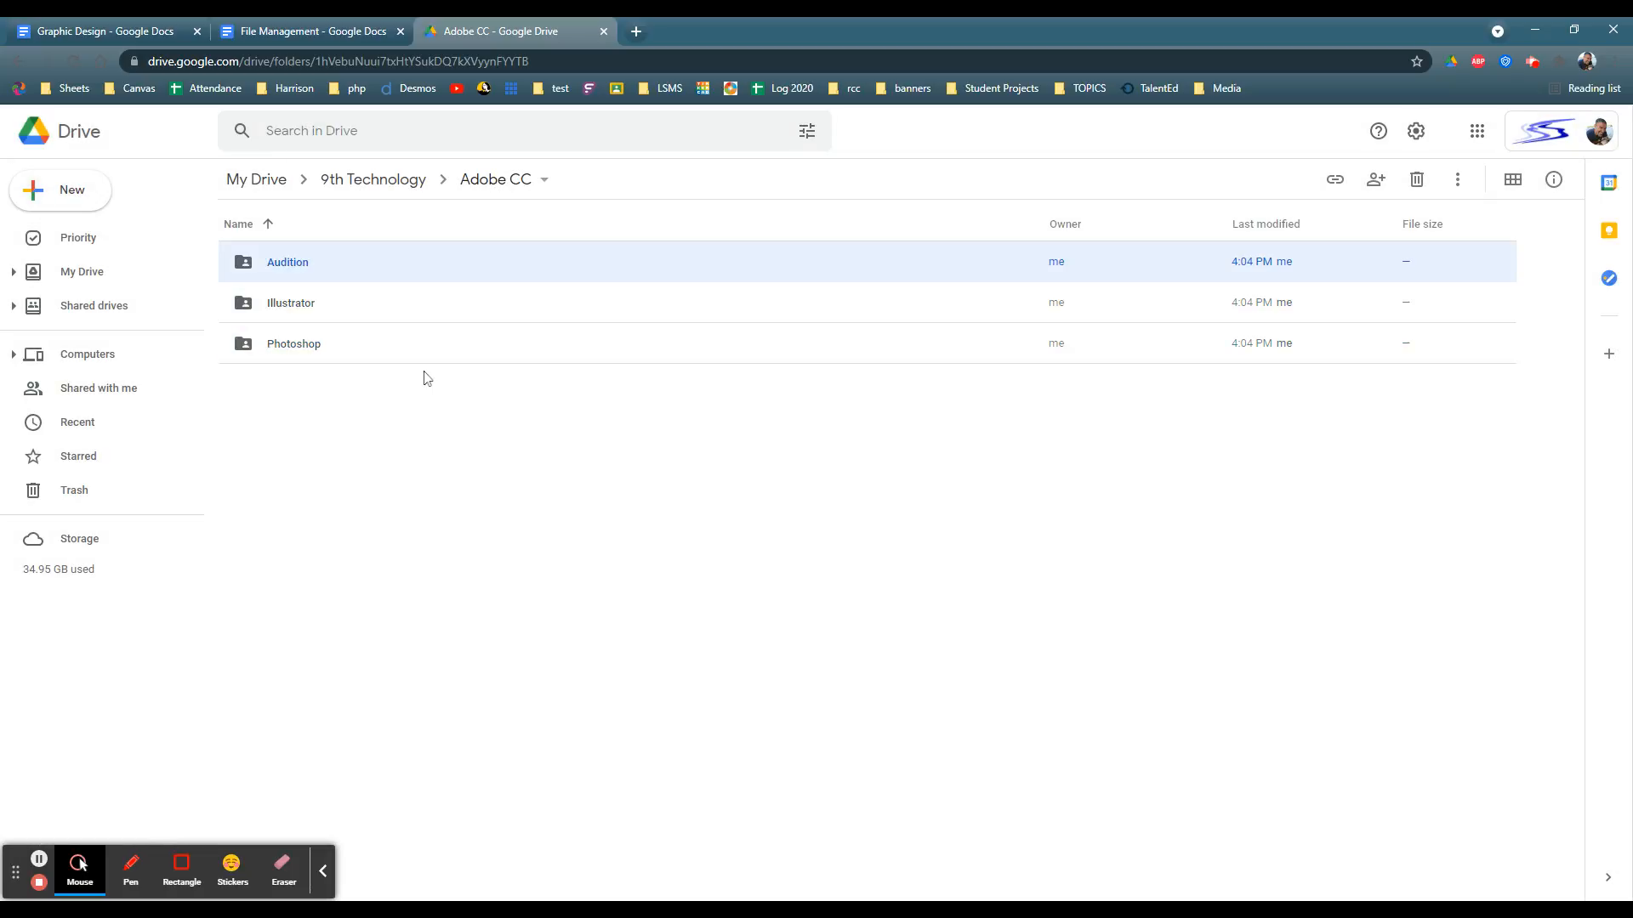
# Step: Create a folder named Premiere inside the Adobe CC folder
pyautogui.click(66, 195)
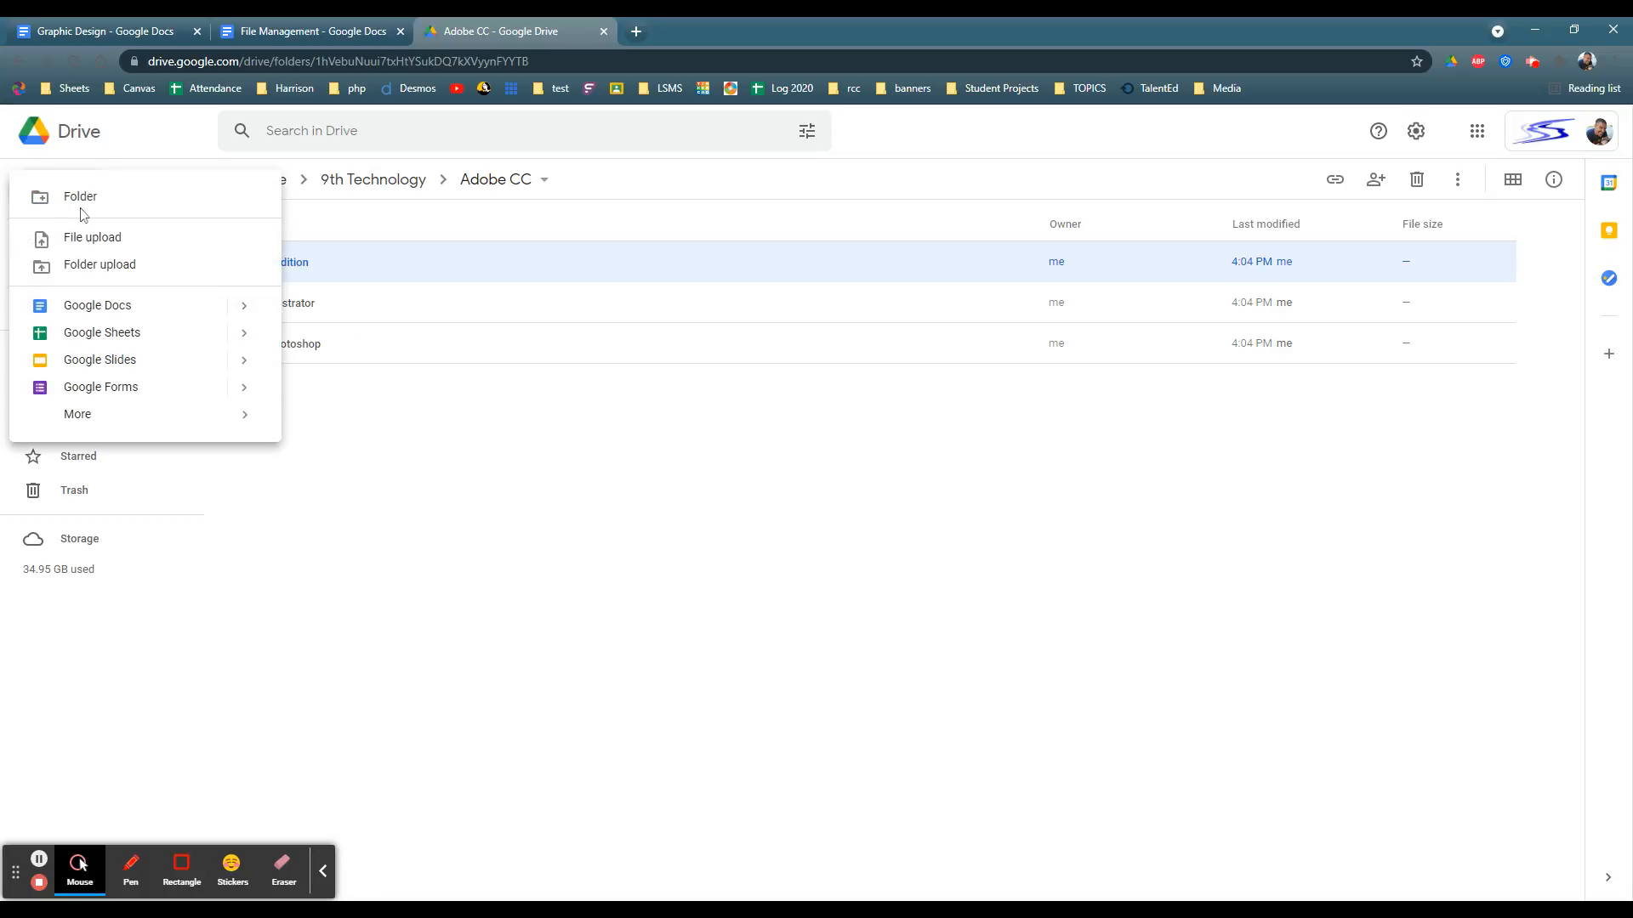
pyautogui.click(82, 211)
pyautogui.write('Pre')
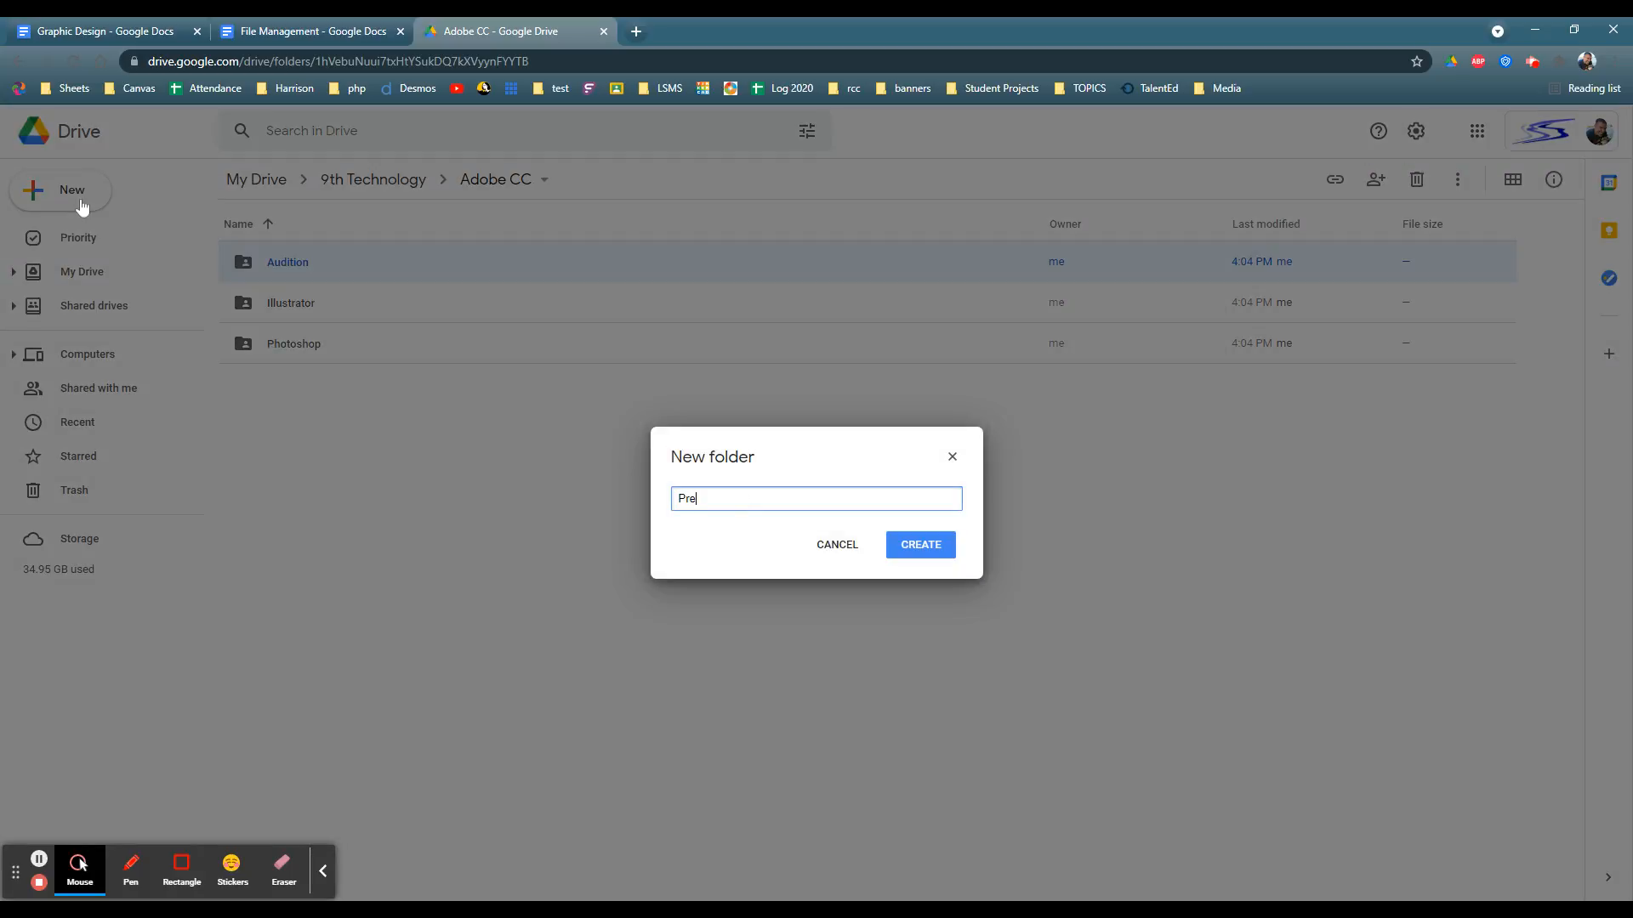
pyautogui.write('miere')
pyautogui.press('Return')
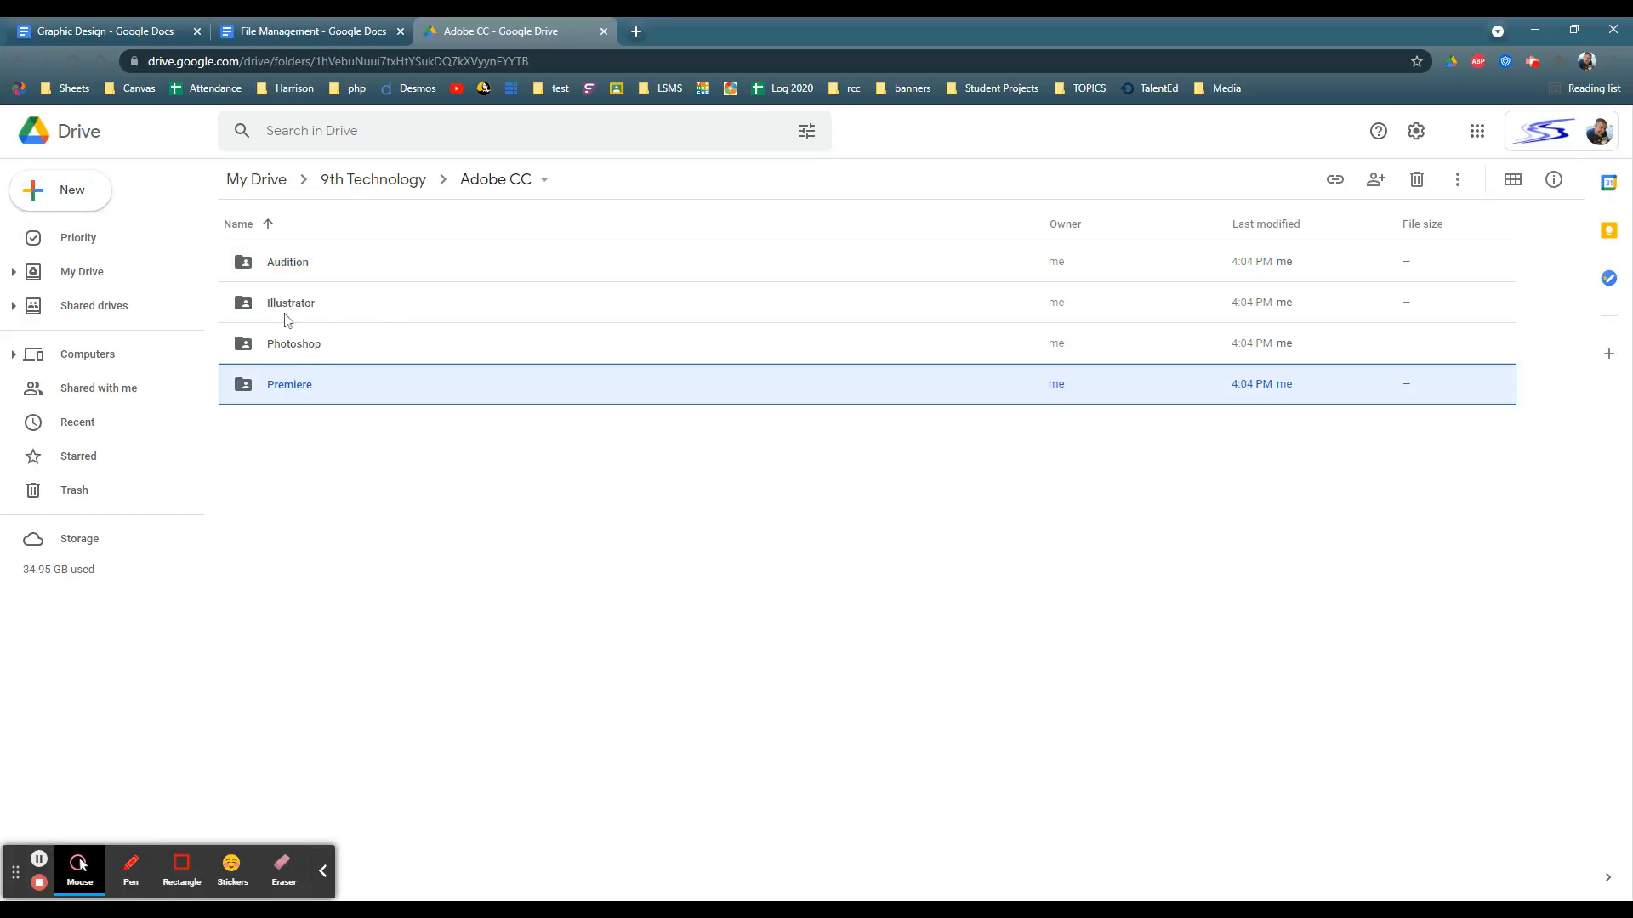
# Step: Return to the File Management document and examine the Illustrator subfolder list, including Imported Work and Favorite Fonts
pyautogui.hotkey('ctrl', 'shift', 'Tab')
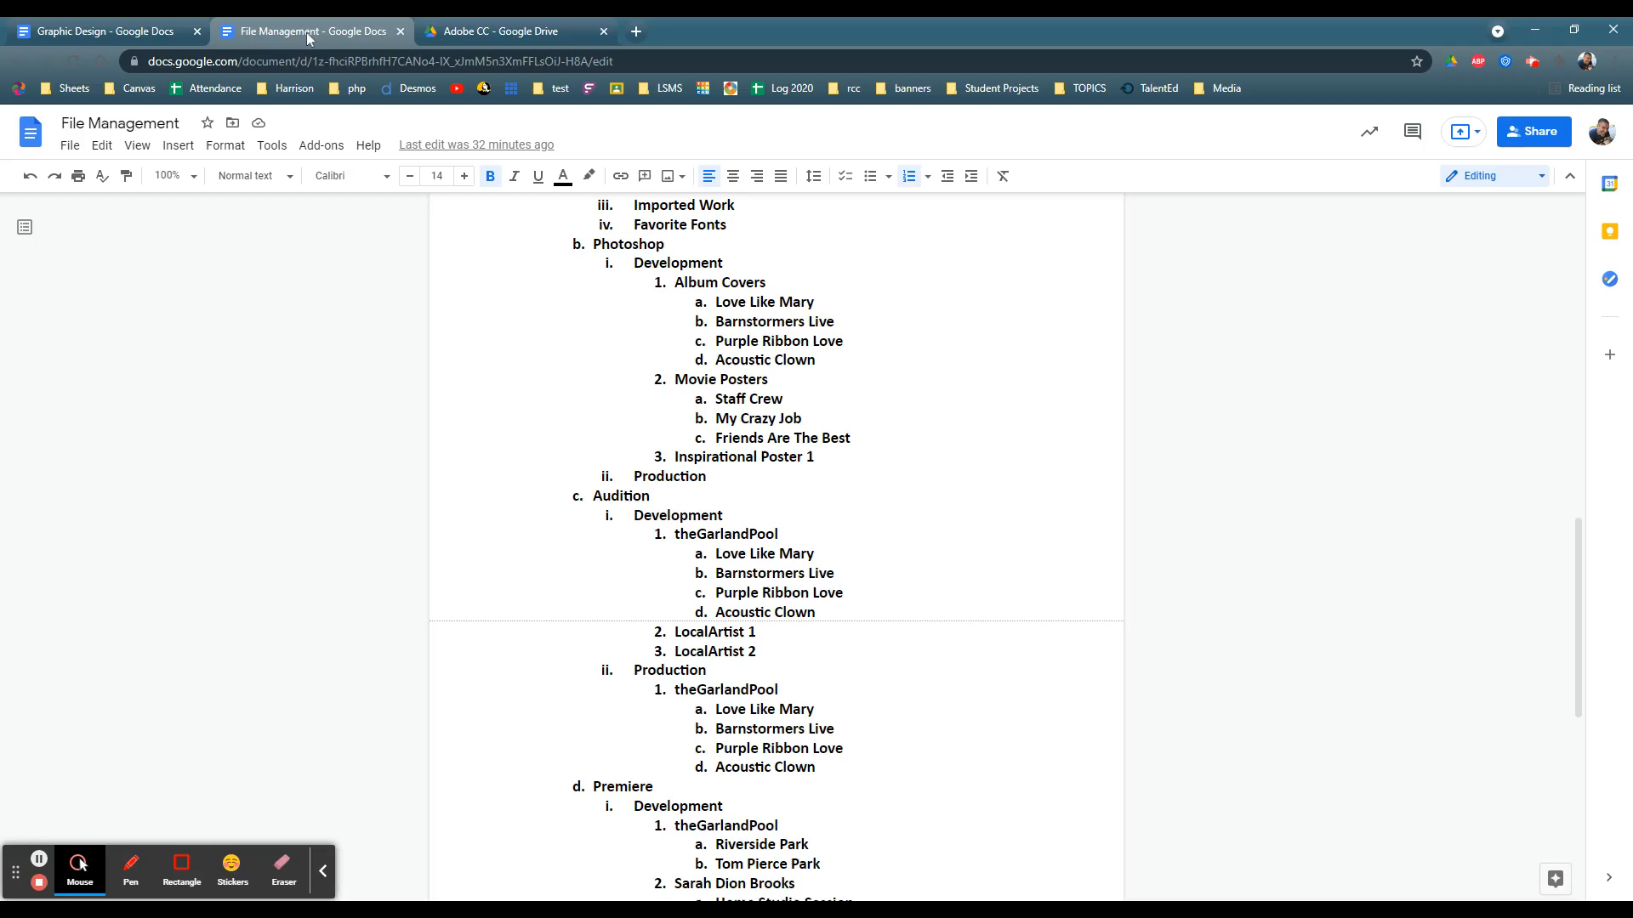
pyautogui.scroll(4, 775, 544)
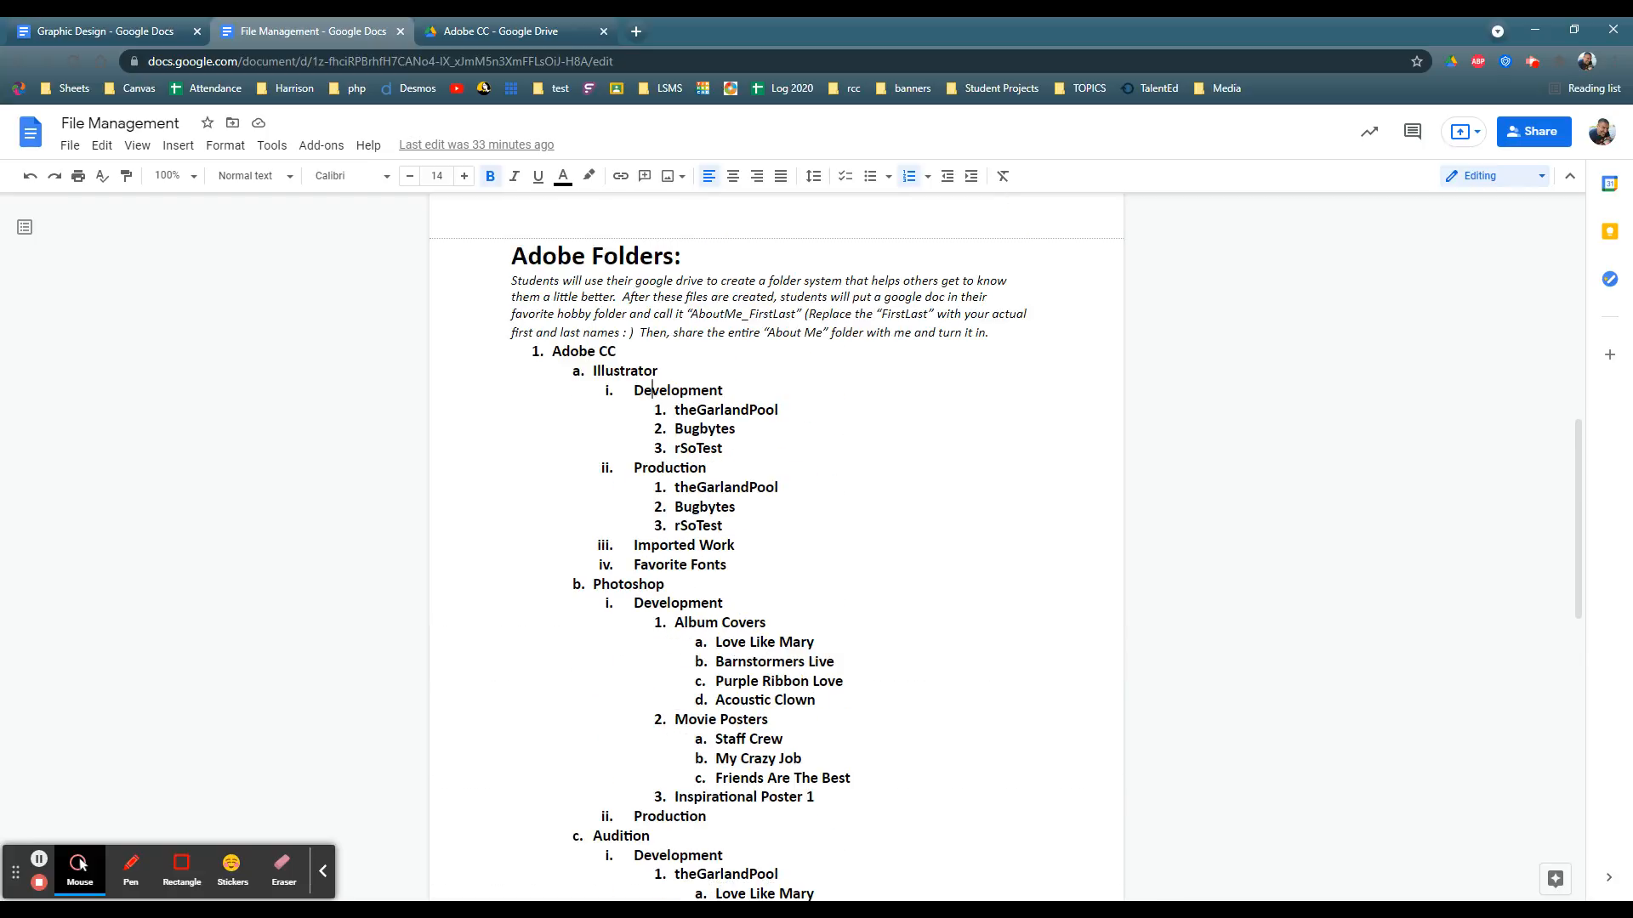
pyautogui.moveTo(634, 545); pyautogui.dragTo(735, 545)
pyautogui.moveTo(634, 564); pyautogui.dragTo(728, 565)
pyautogui.click(728, 564)
pyautogui.hotkey('shift', 'End')
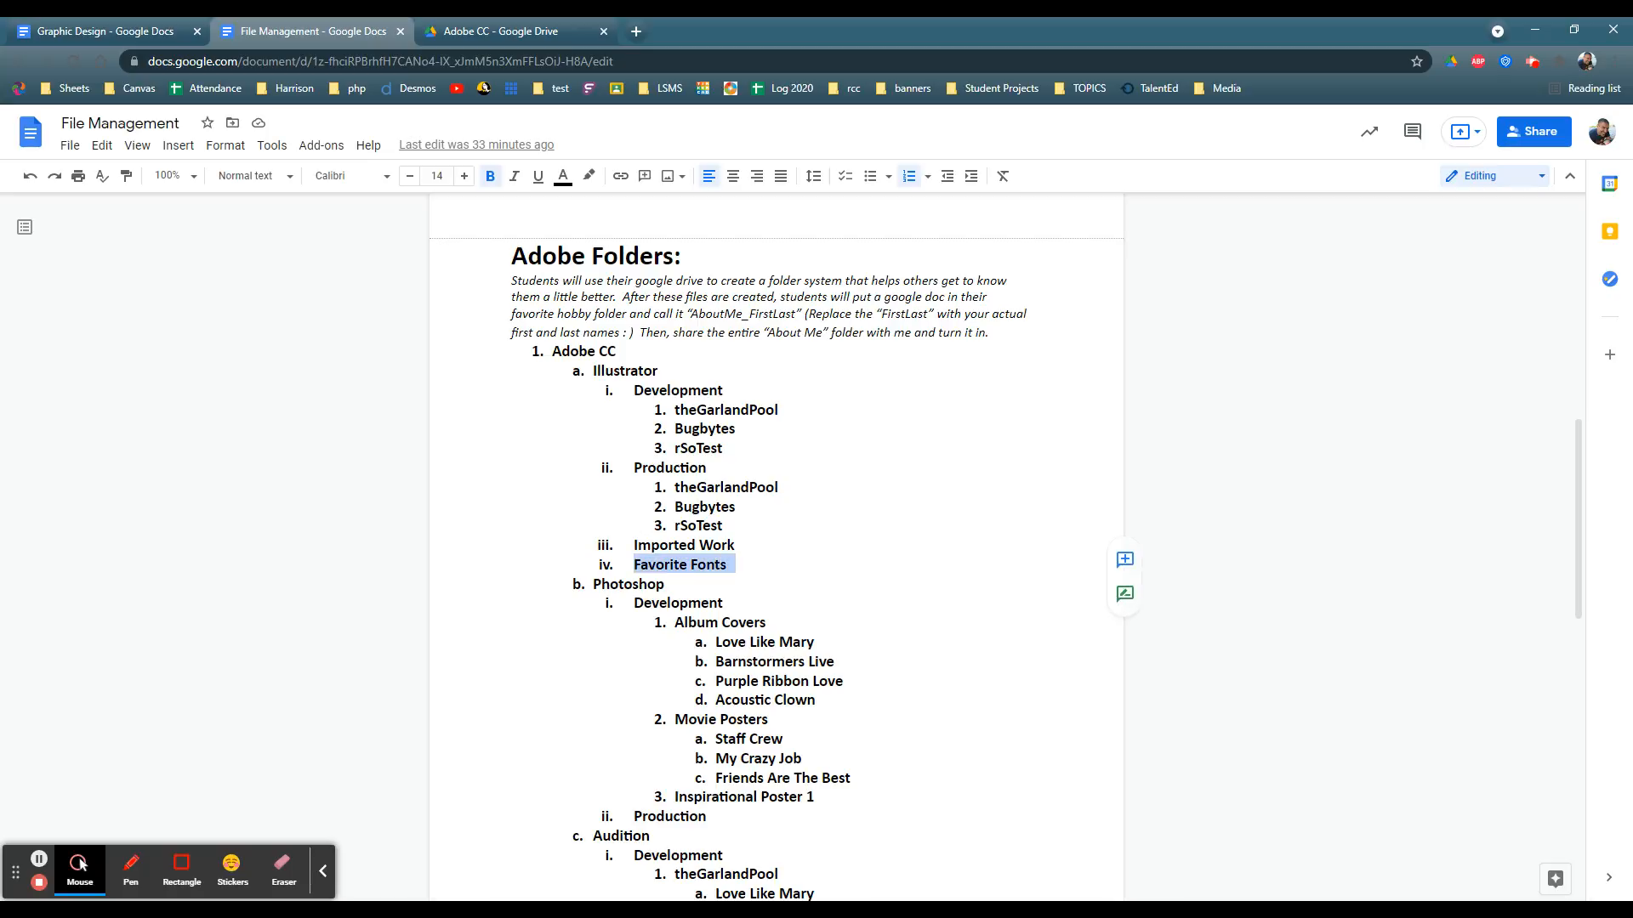
pyautogui.press('End')
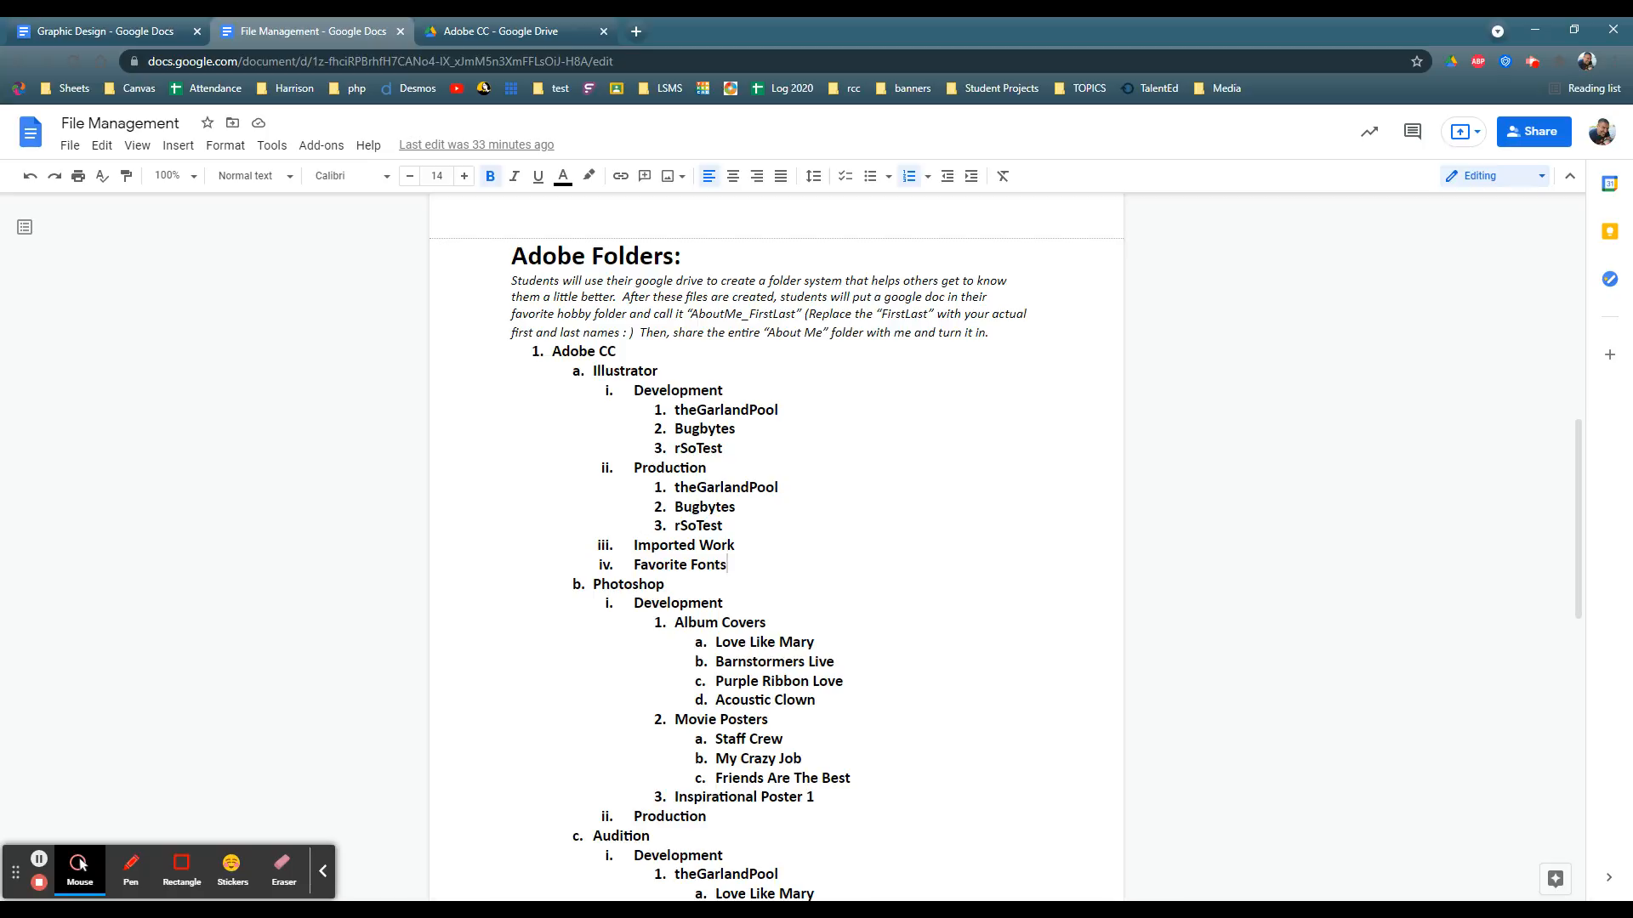
# Step: Review the theGarlandPool and Favorite Fonts entries under Illustrator in the Adobe Folders outline
pyautogui.click(675, 409)
pyautogui.hotkey('shift', 'End')
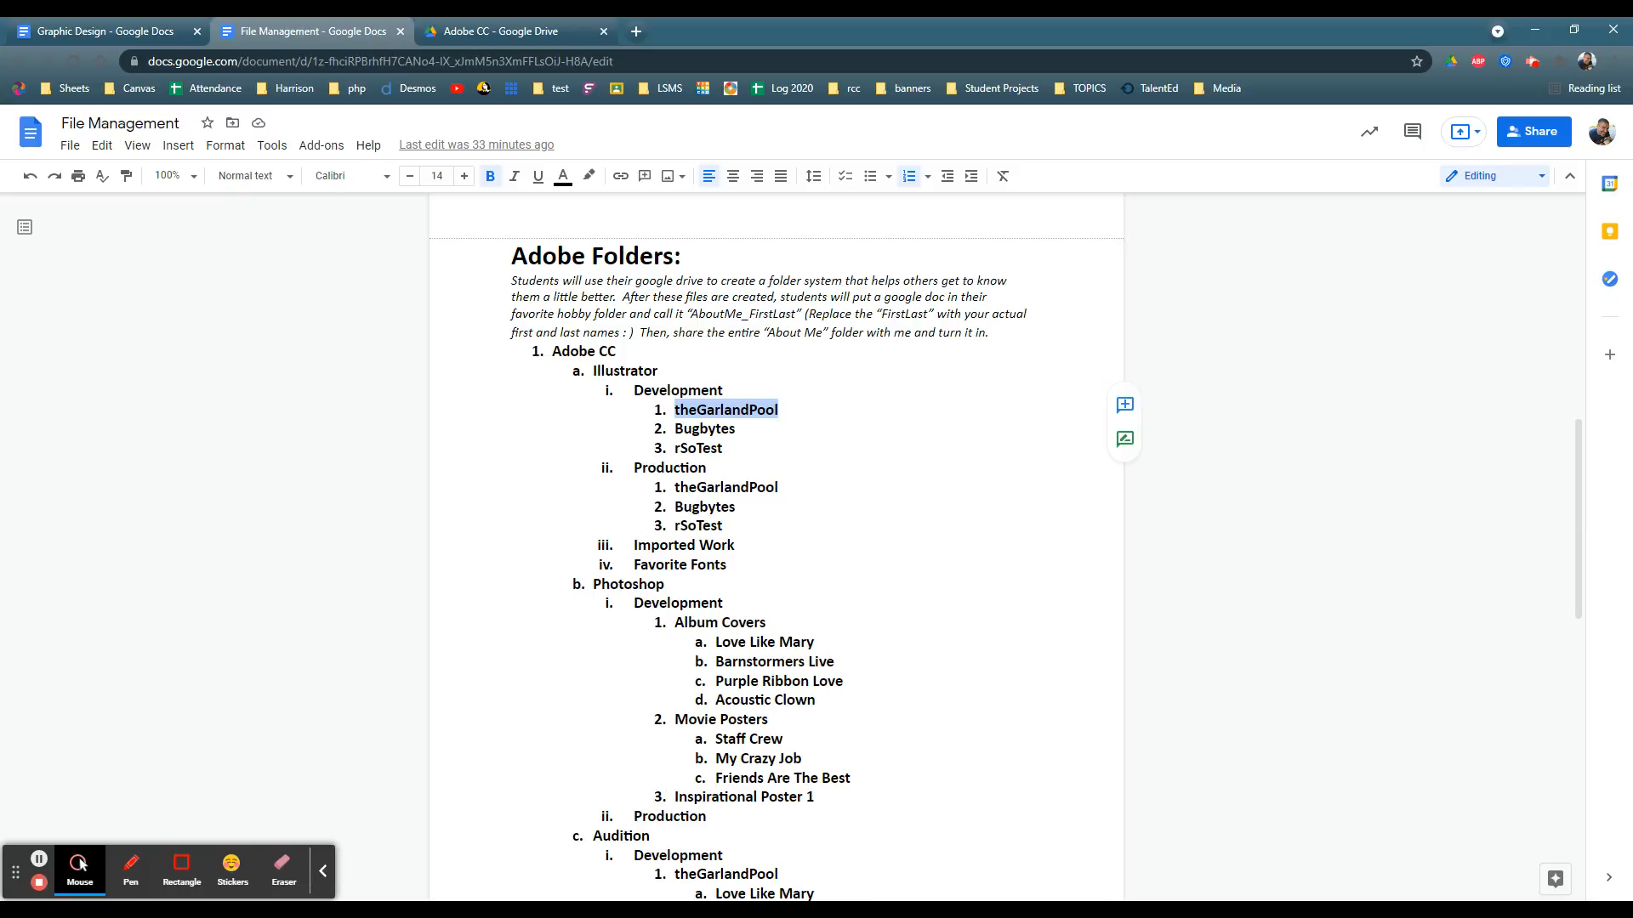
pyautogui.click(727, 565)
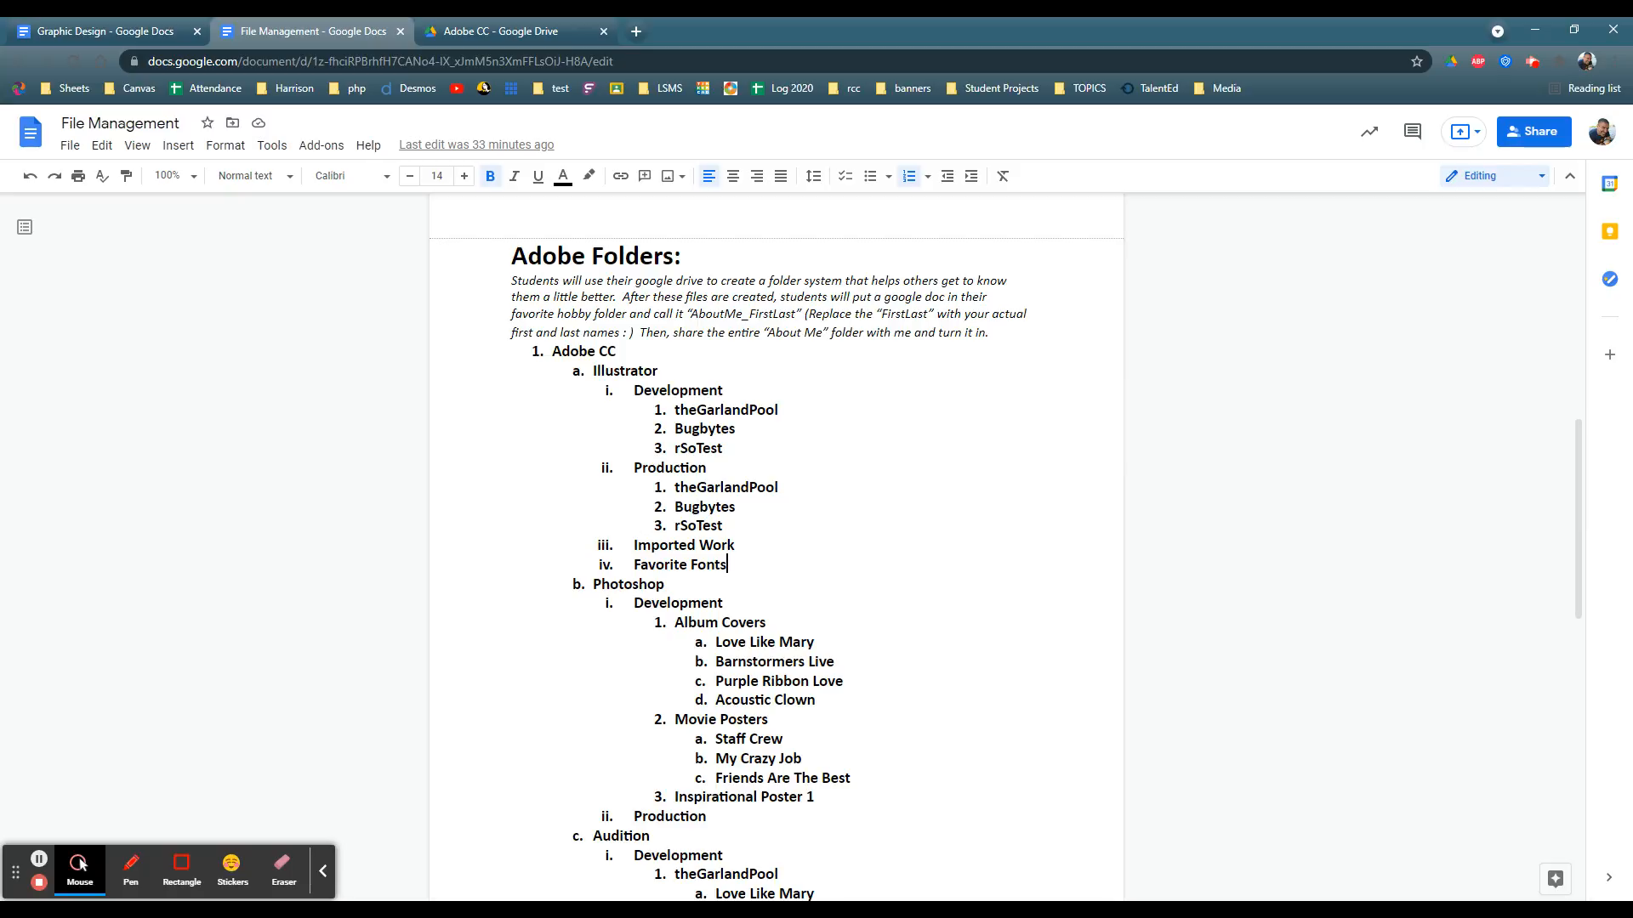
pyautogui.moveTo(727, 565); pyautogui.dragTo(634, 565)
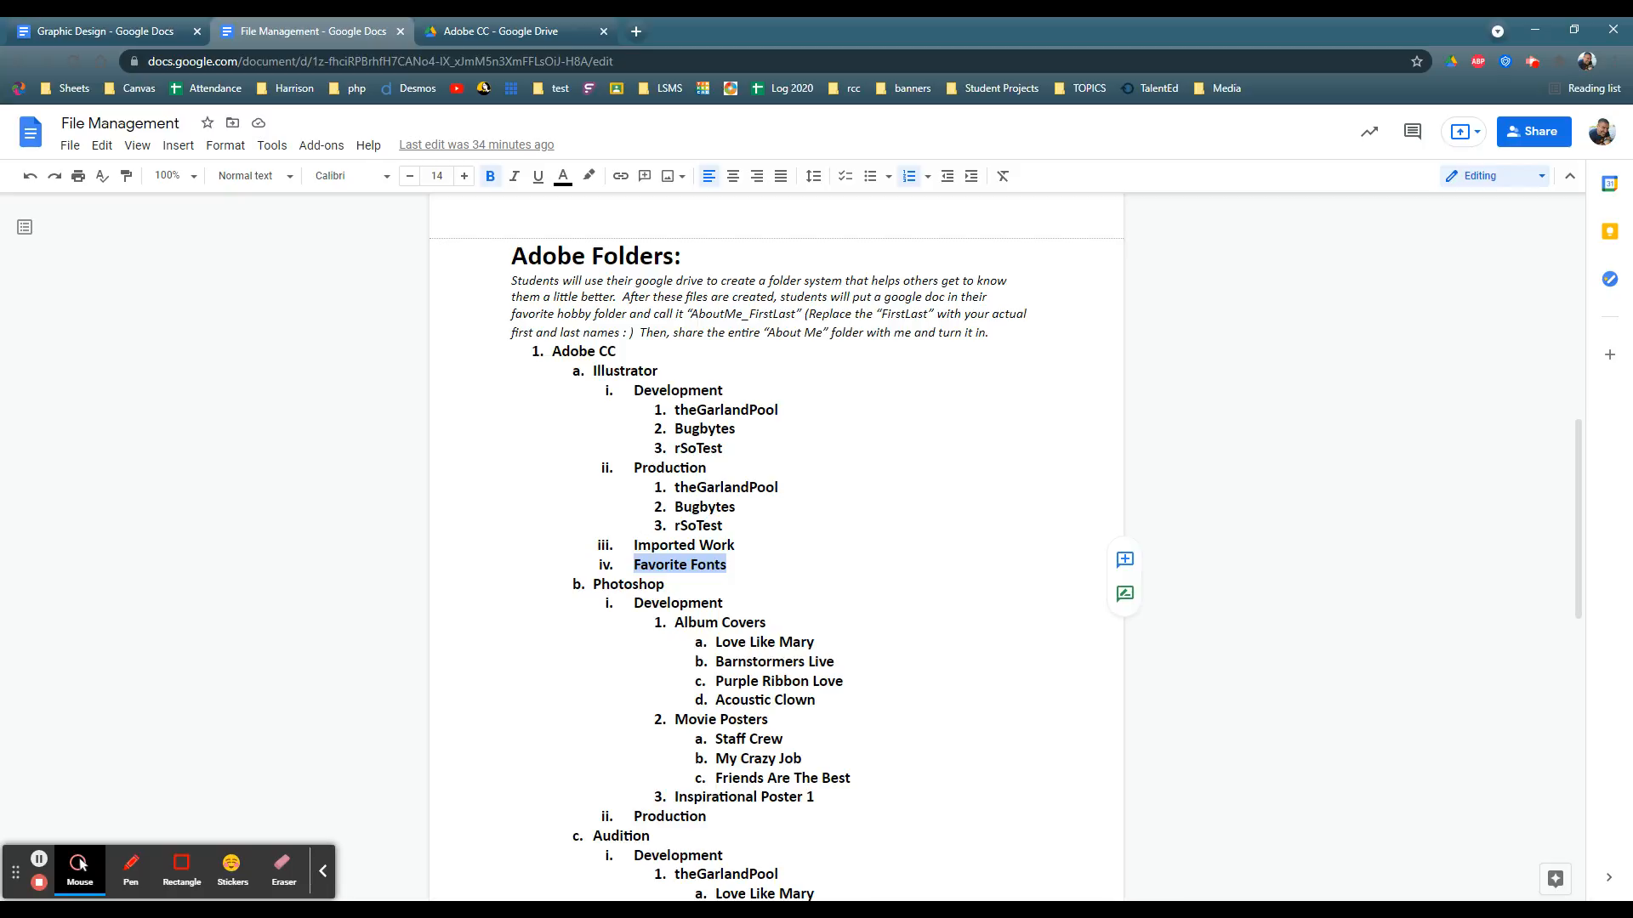
pyautogui.click(728, 565)
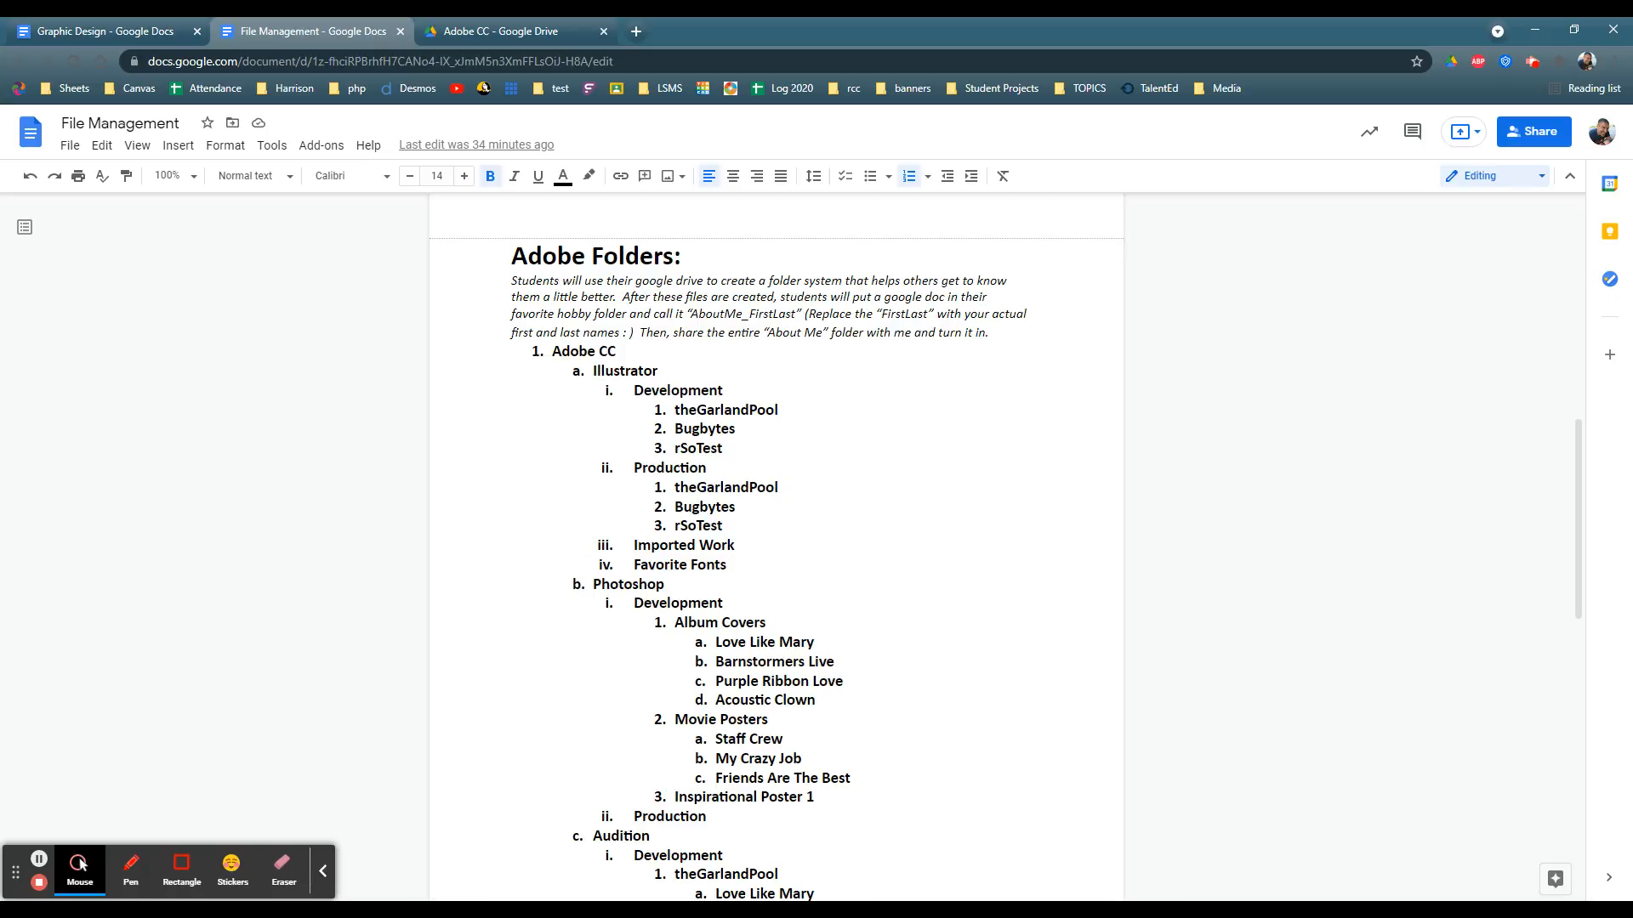
pyautogui.hotkey('shift', 'End')
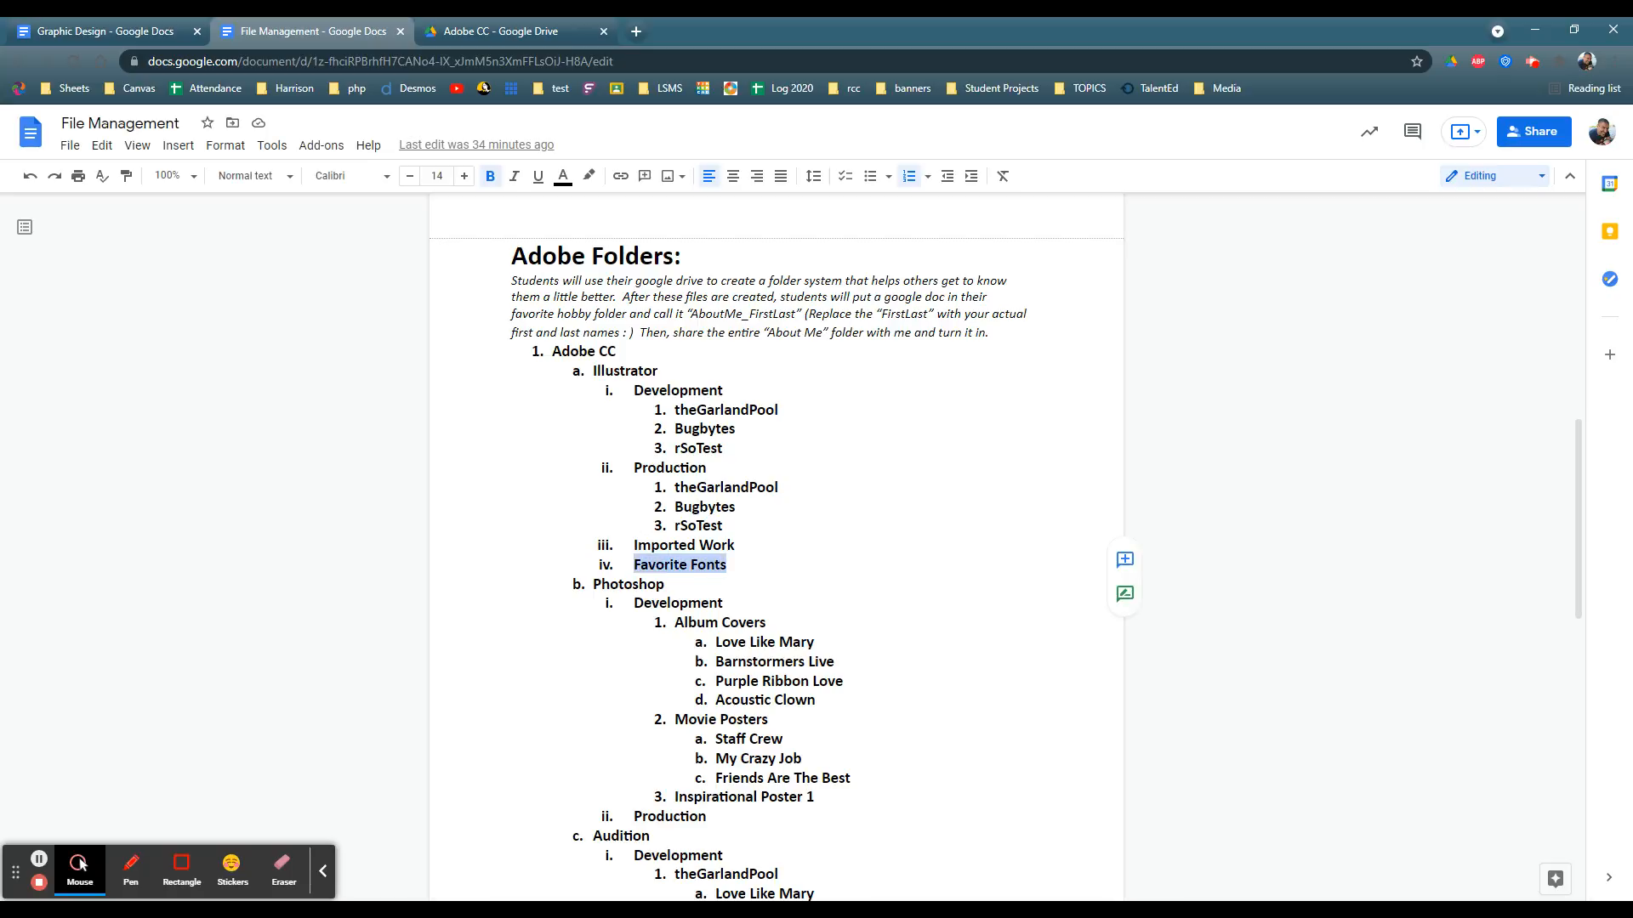
pyautogui.press('Right')
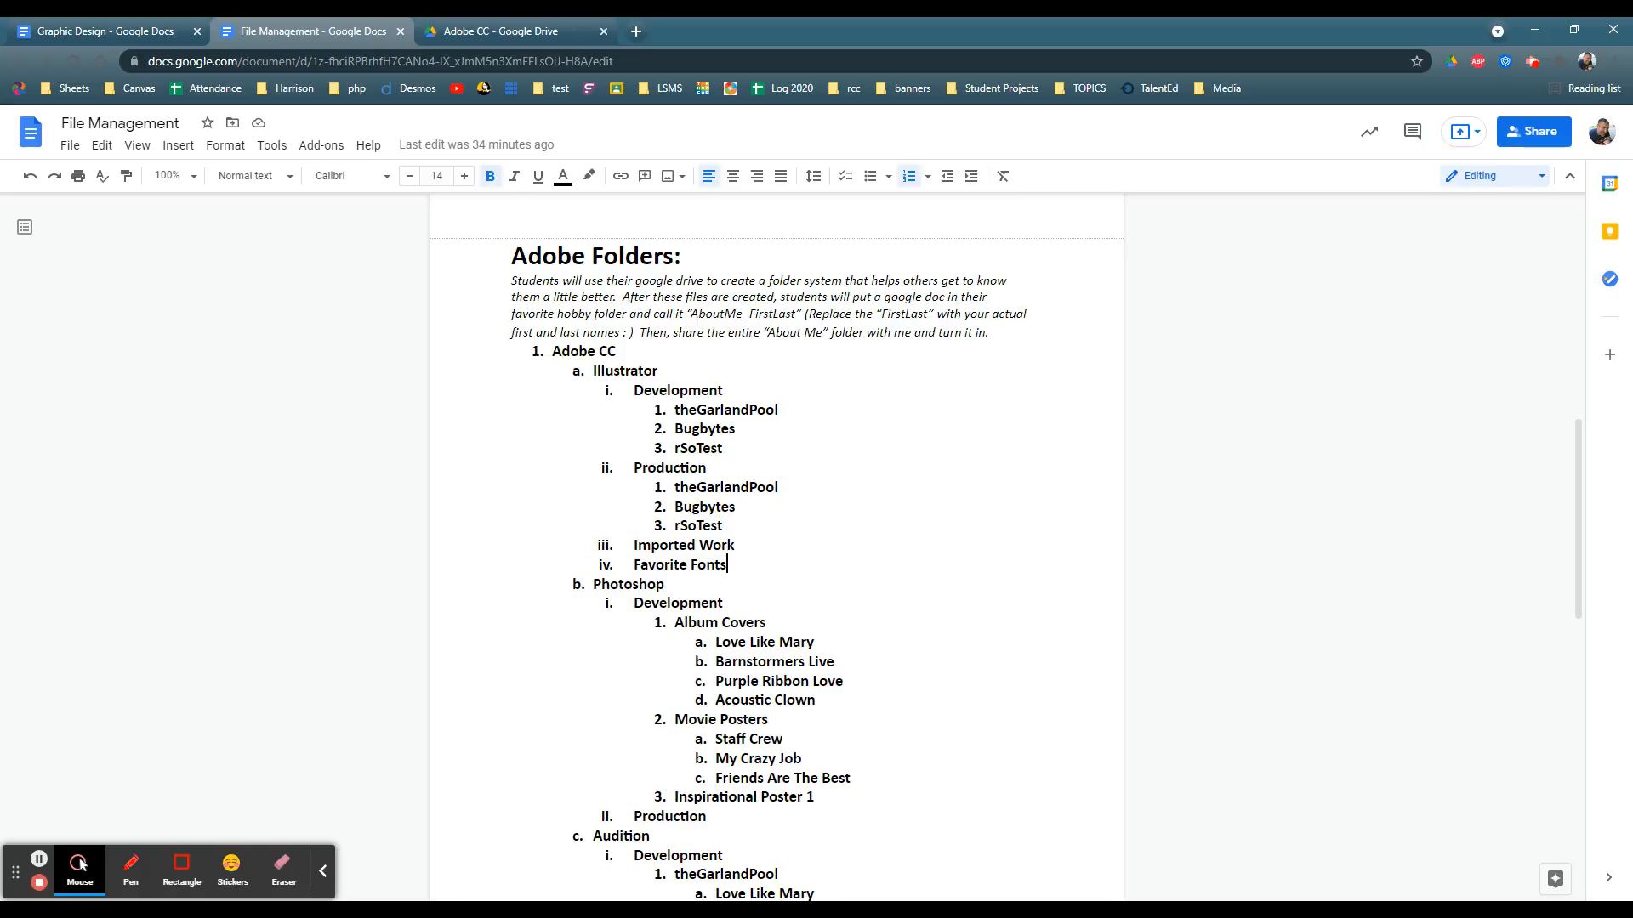
# Step: Switch to Google Drive, open the Illustrator folder in Adobe CC, and create a folder named Development inside it
pyautogui.click(459, 33)
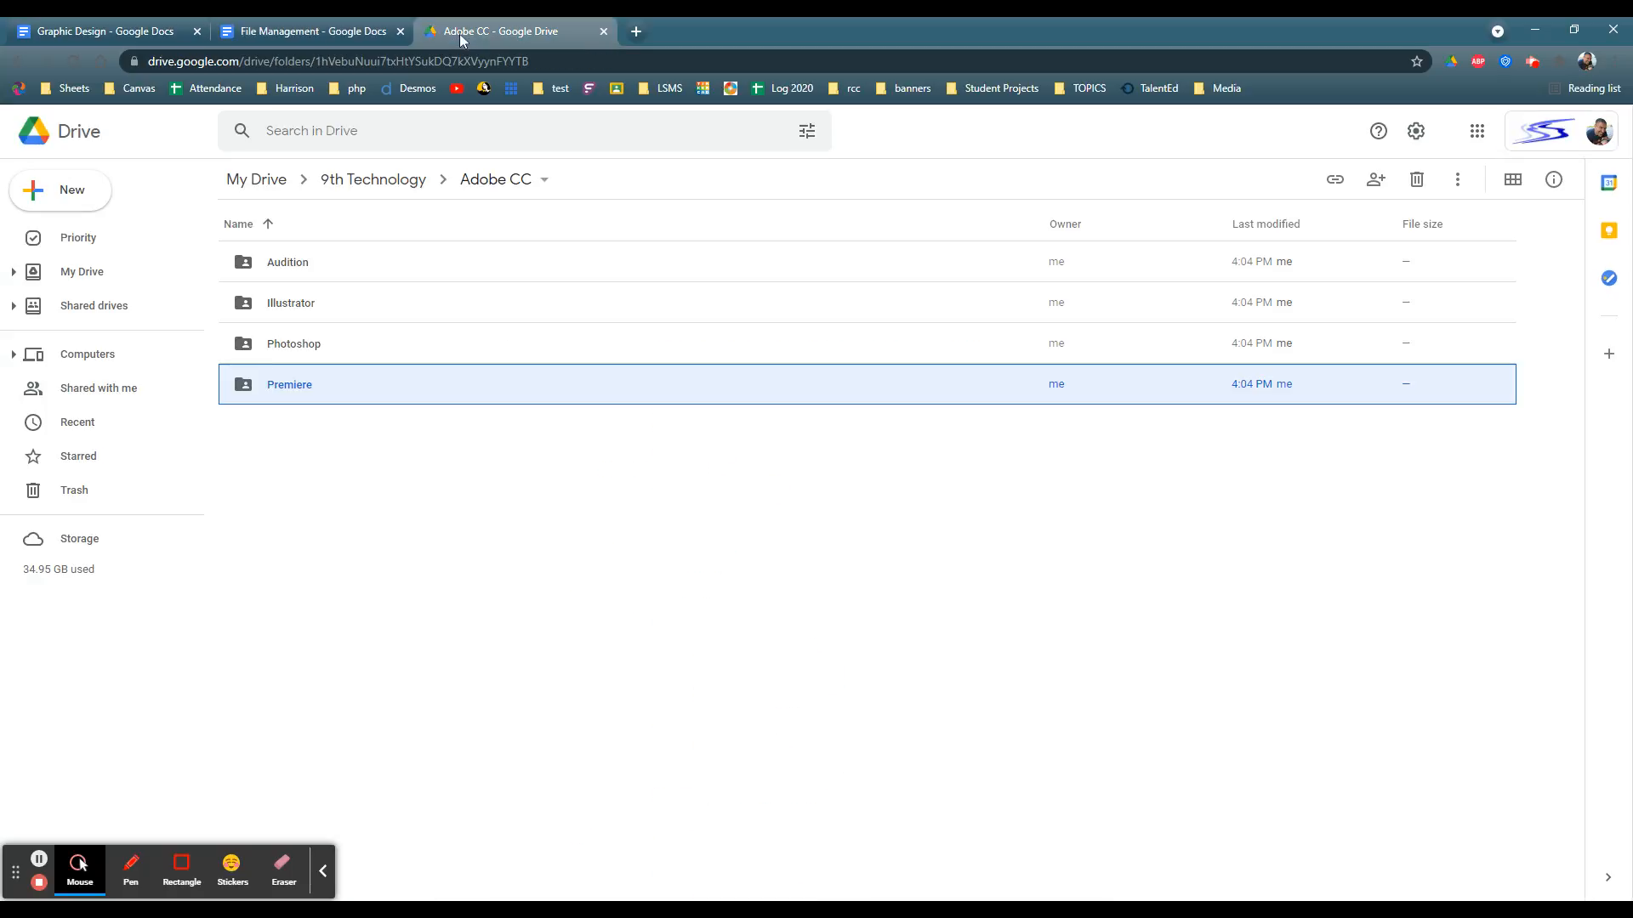
pyautogui.click(290, 304)
pyautogui.doubleClick(291, 303)
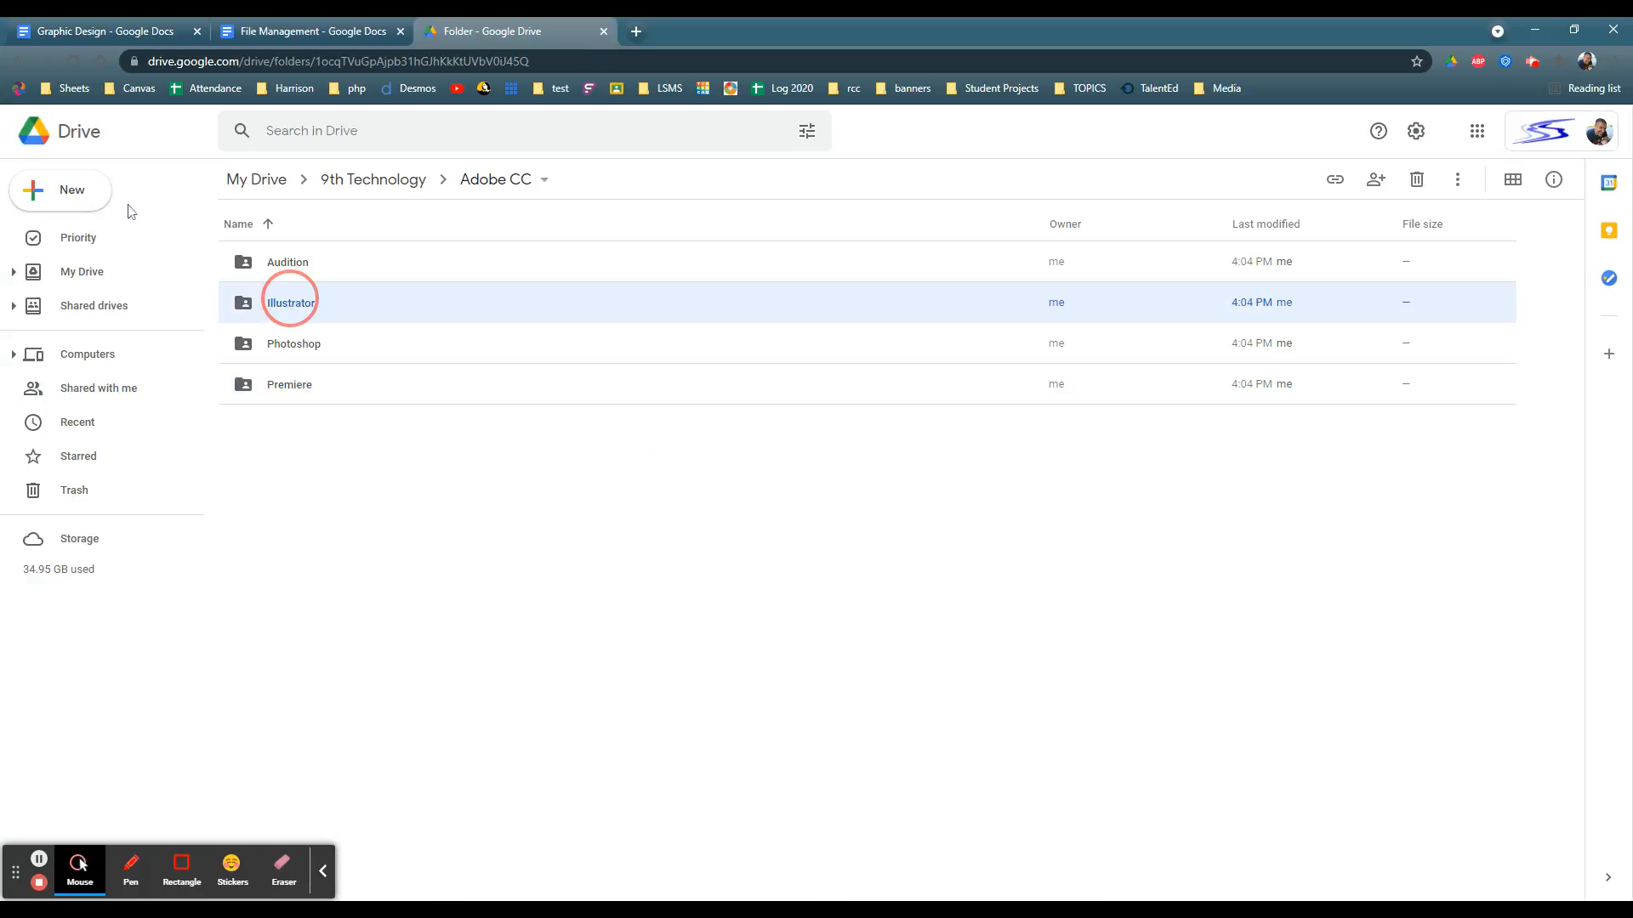
pyautogui.click(79, 194)
pyautogui.click(86, 205)
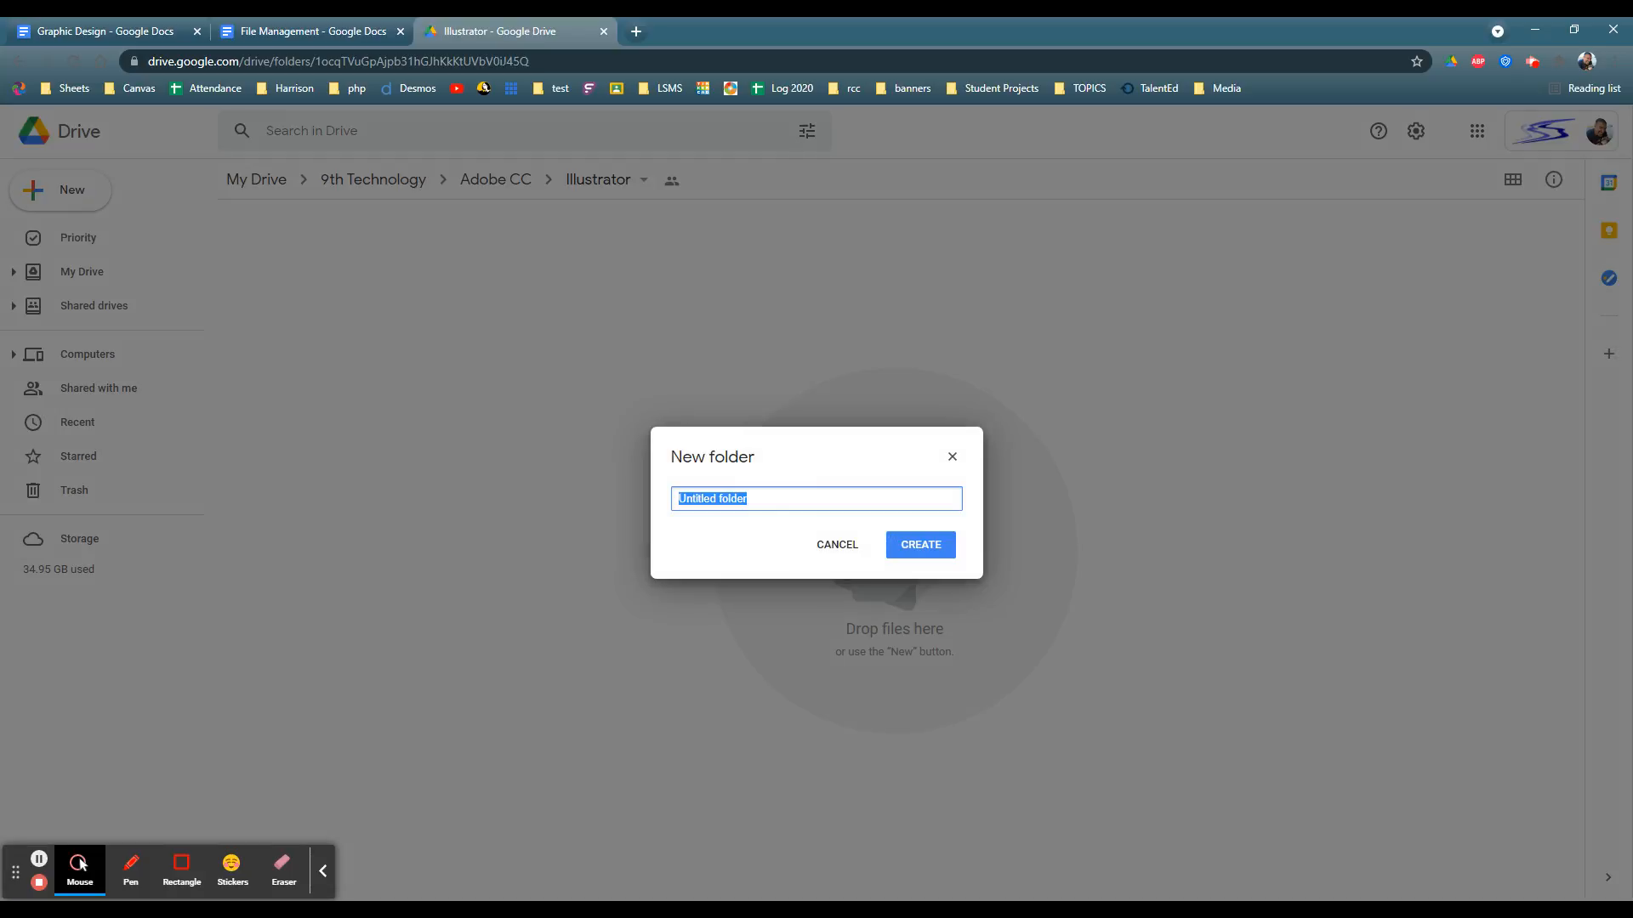
pyautogui.write('Development')
pyautogui.press('Return')
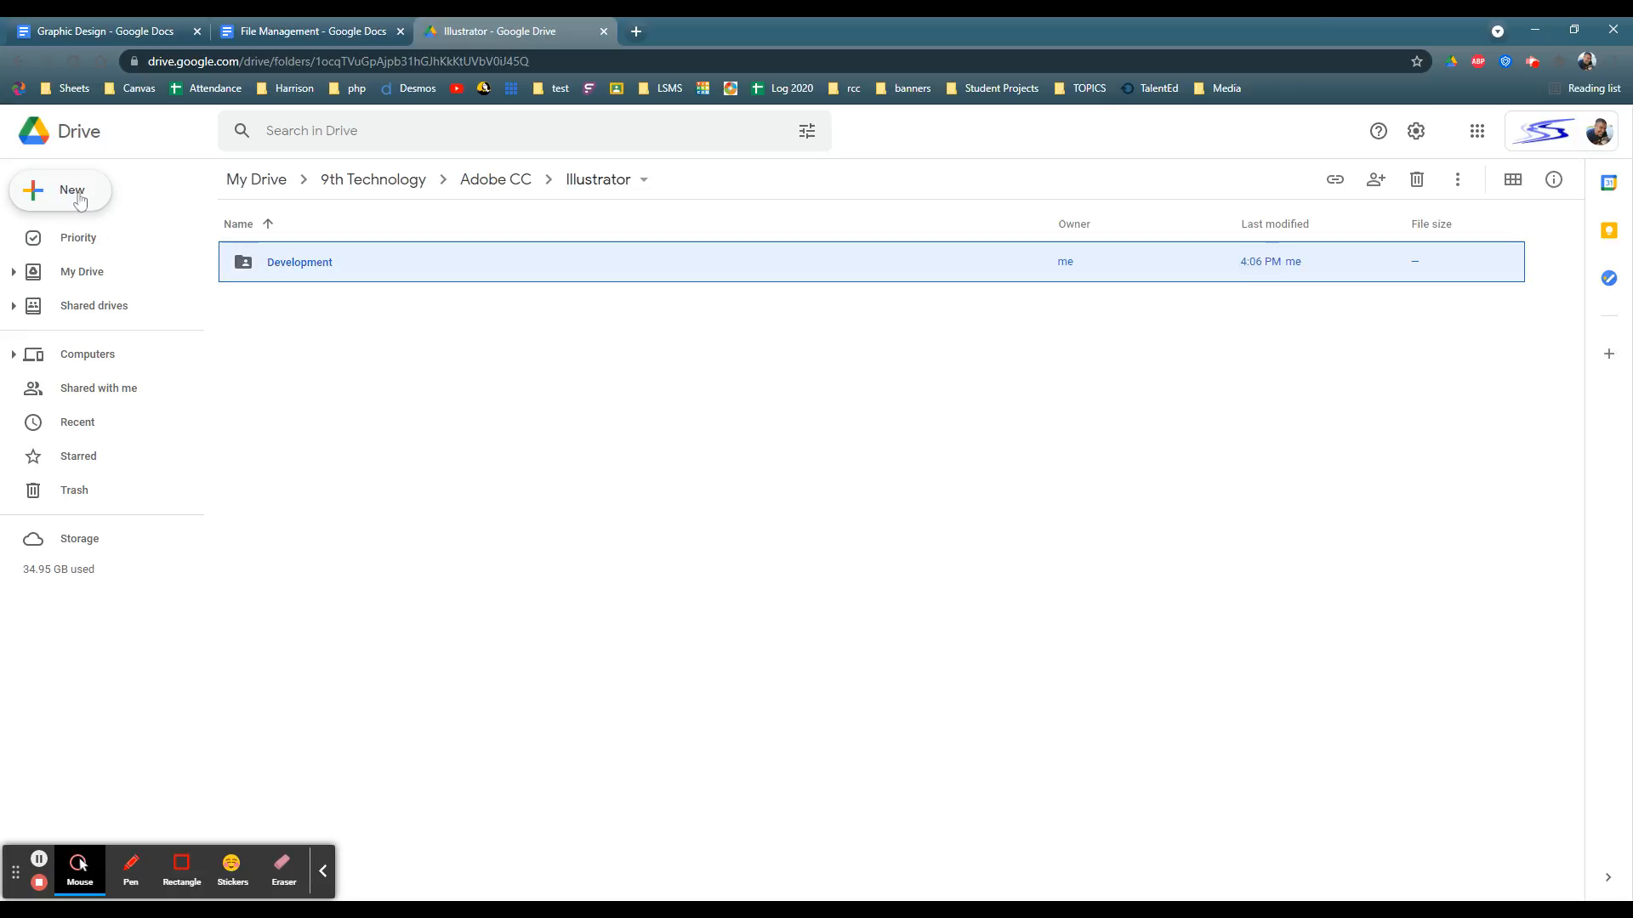
# Step: Create a folder named Production inside the Illustrator folder
pyautogui.click(70, 193)
pyautogui.click(81, 195)
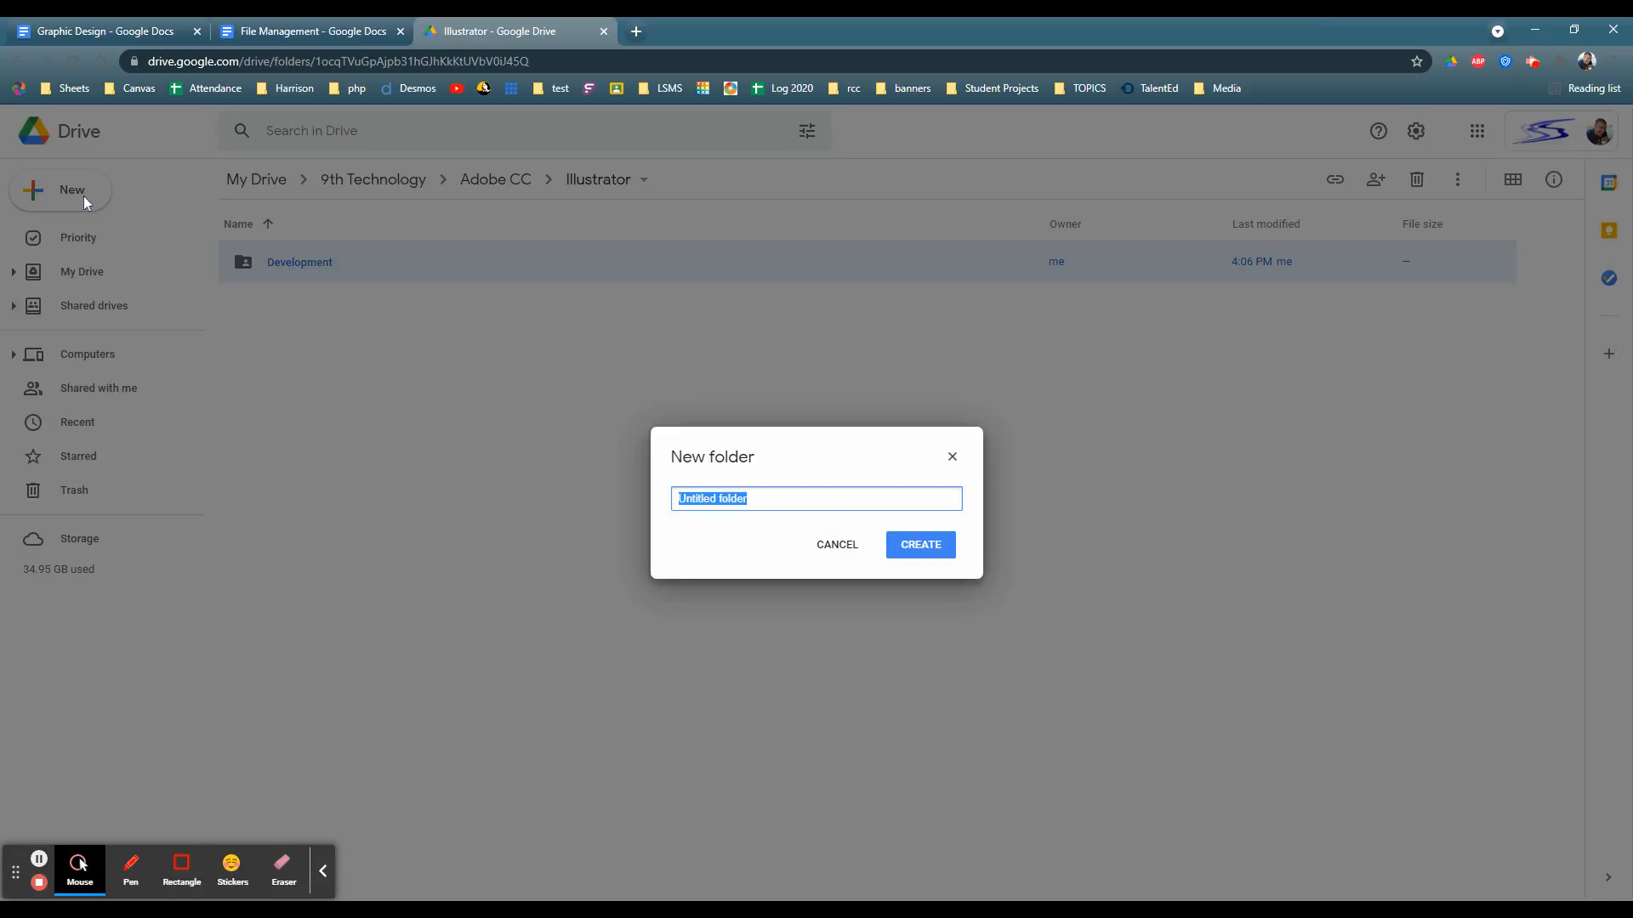
pyautogui.write('Production')
pyautogui.press('Return')
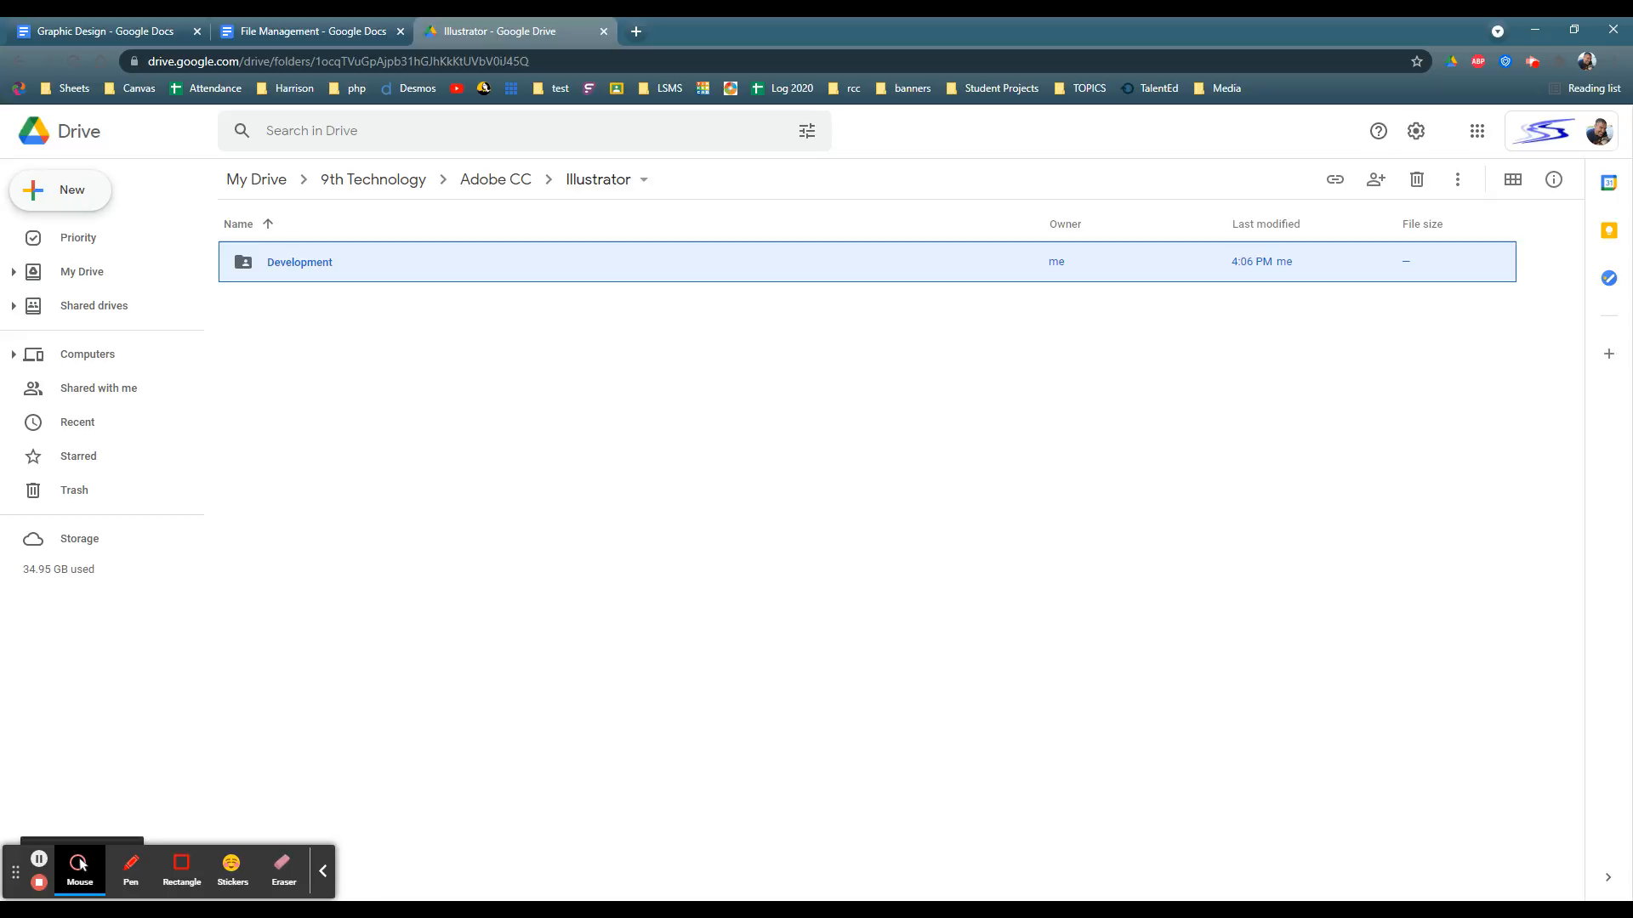
# Step: Create a folder named Imported Work inside the Illustrator folder
pyautogui.click(76, 194)
pyautogui.click(78, 197)
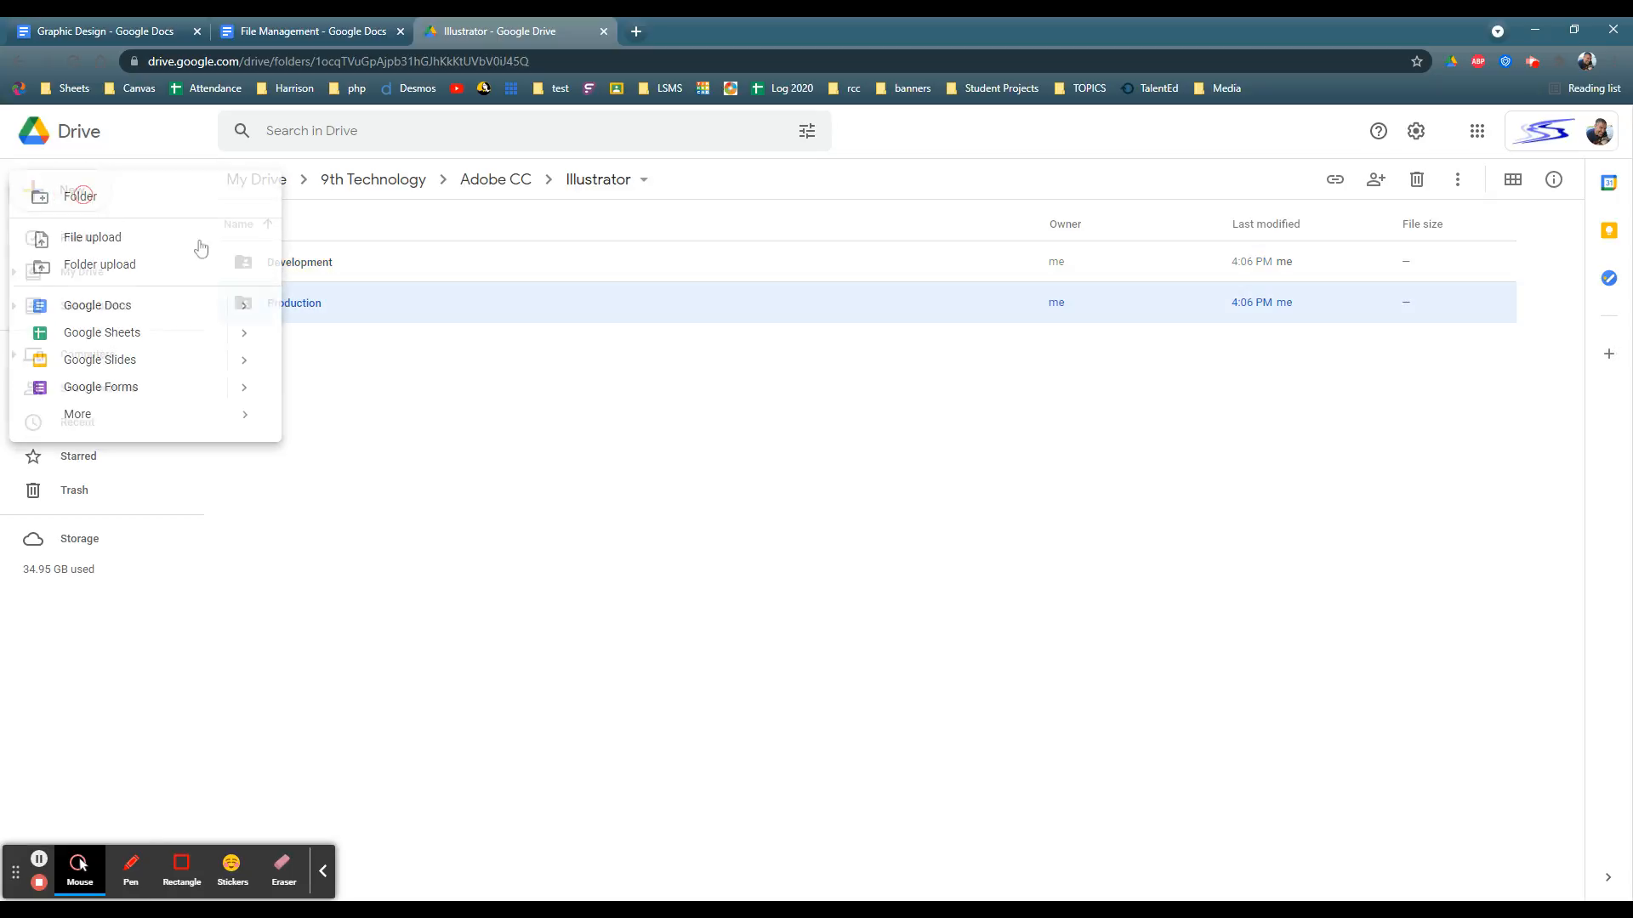
pyautogui.write('Imp')
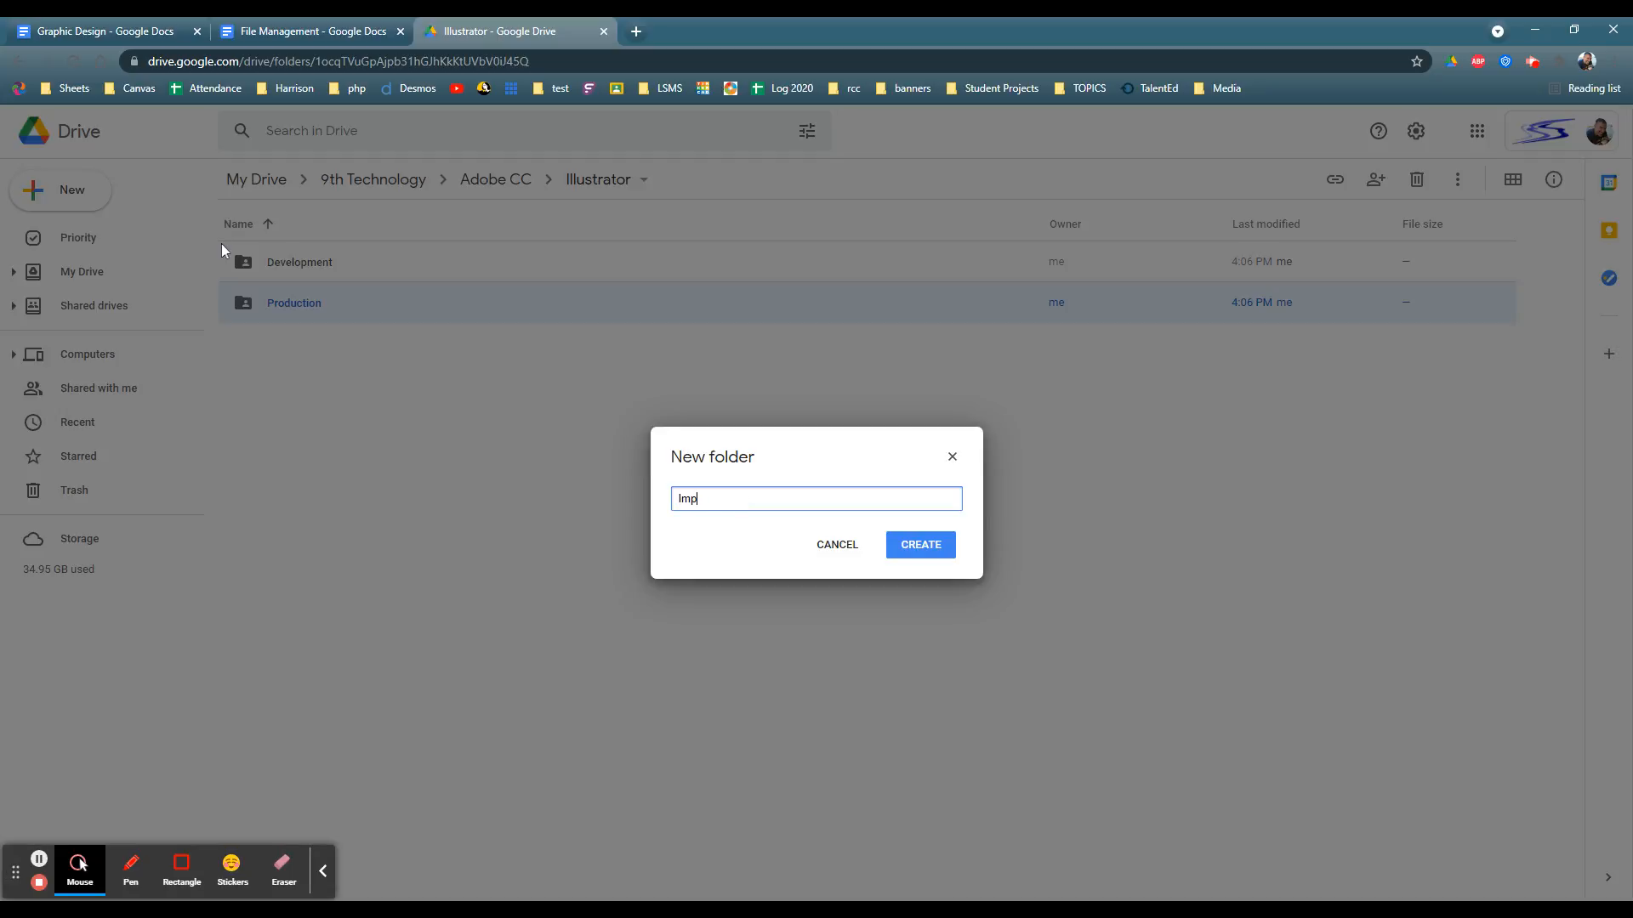
pyautogui.write('orted Wrok')
pyautogui.press('BackSpace')
pyautogui.press('BackSpace')
pyautogui.press('BackSpace')
pyautogui.write('ork')
pyautogui.press('Return')
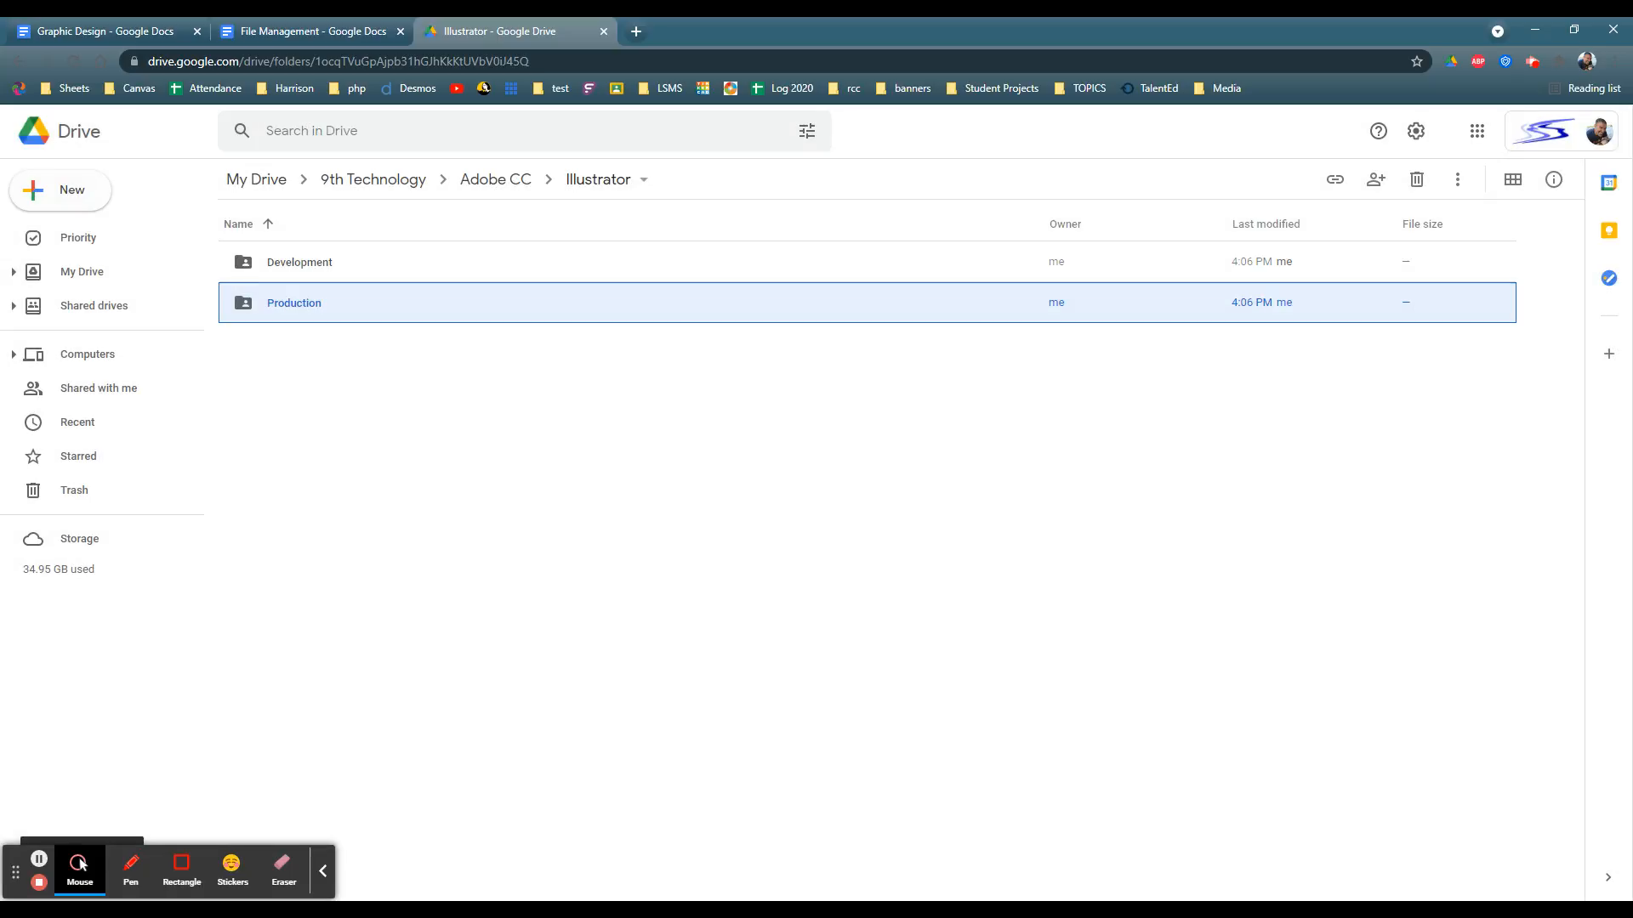
# Step: Create a folder named Favorite Fonts inside the Illustrator folder
pyautogui.click(68, 190)
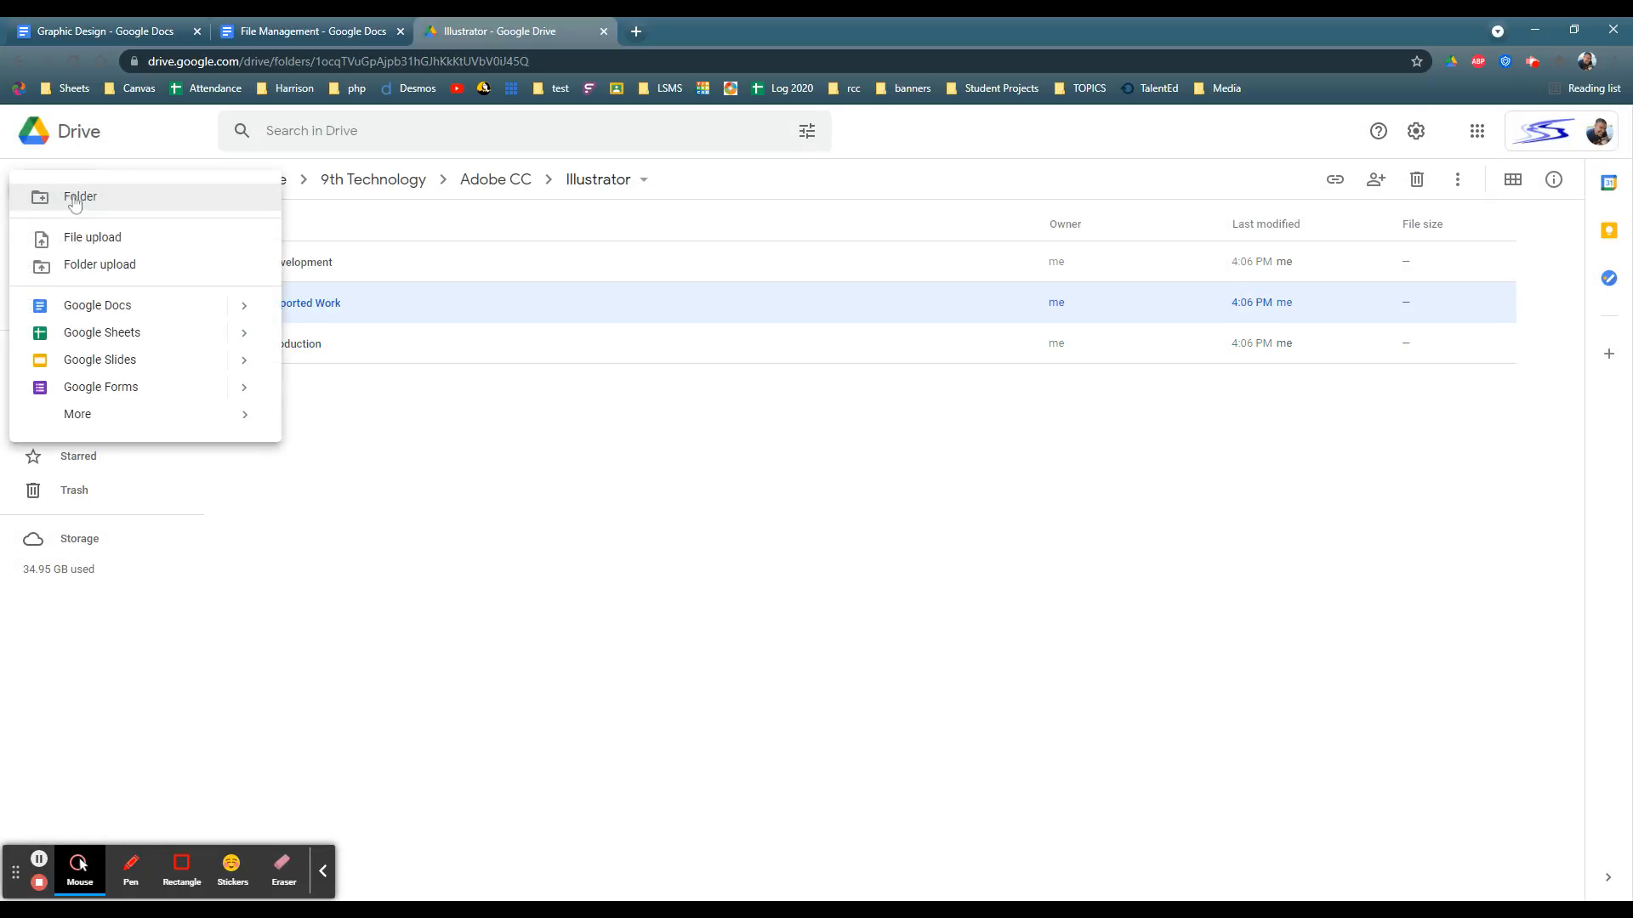
pyautogui.click(75, 198)
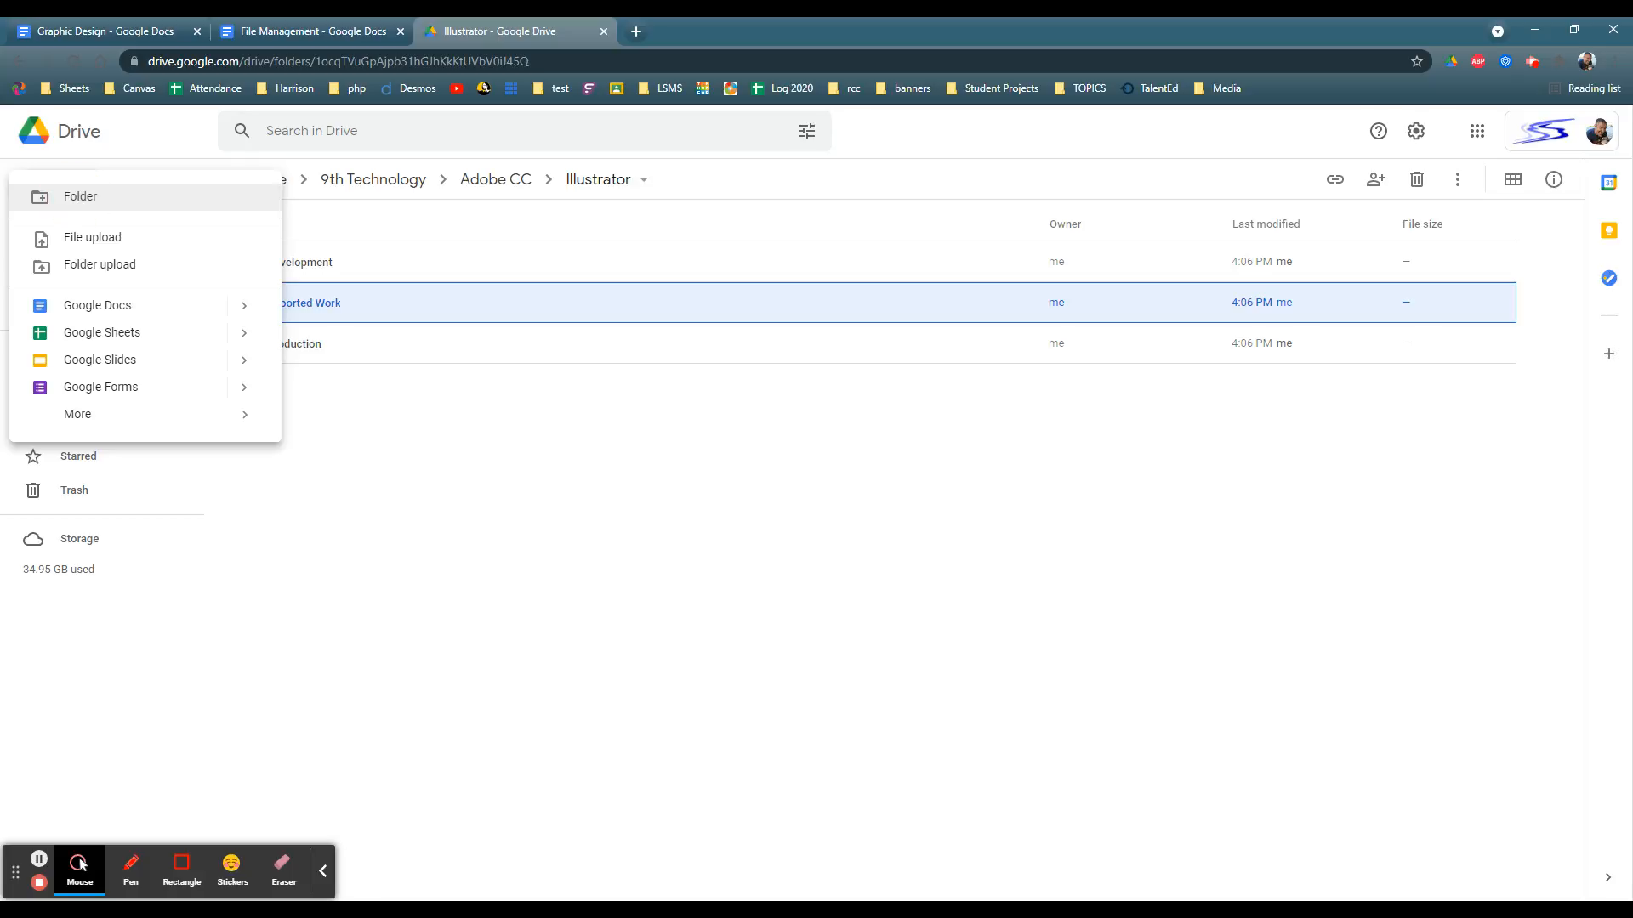
pyautogui.write('Favo')
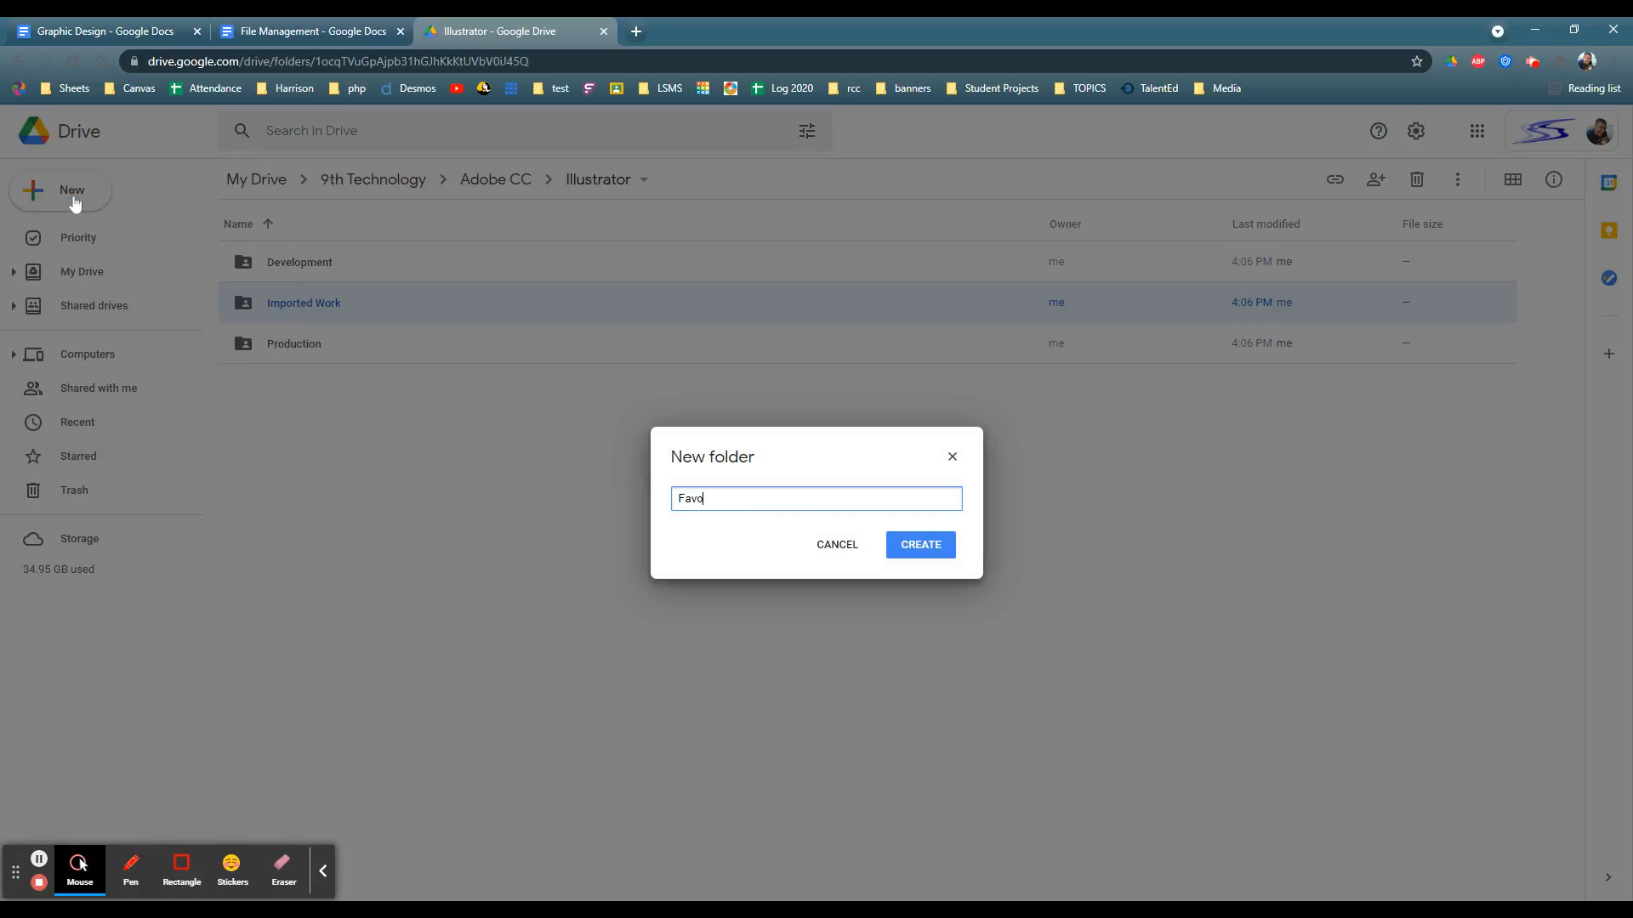
pyautogui.write('rite Folder')
pyautogui.press('Return')
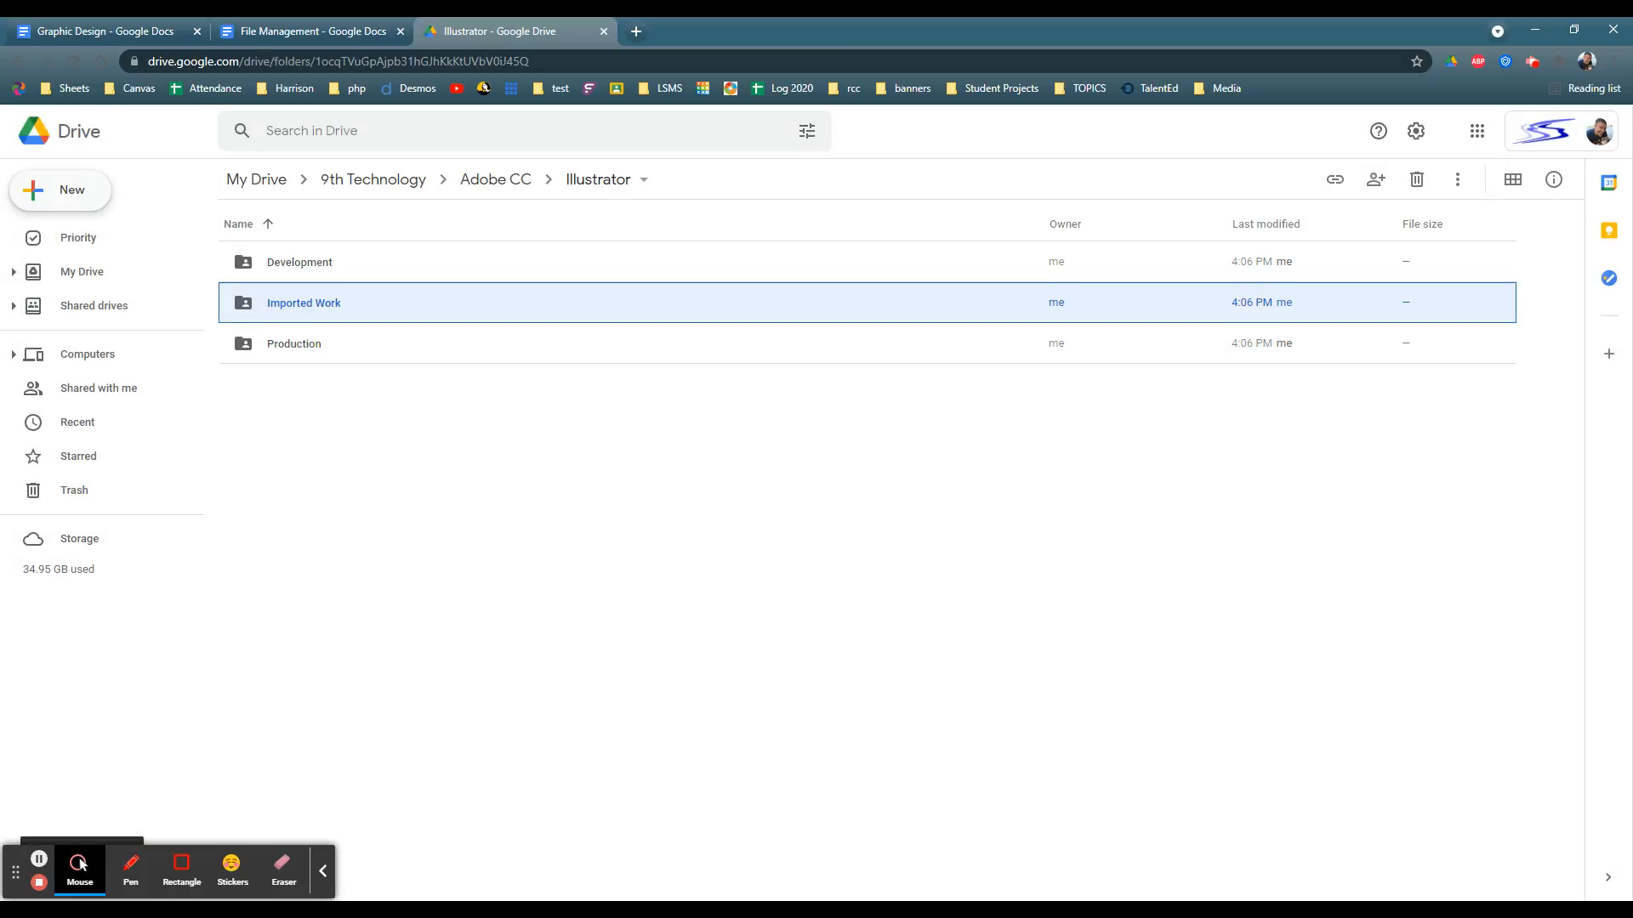
# Step: Return to the File Management document and examine the subfolders listed under Illustrator's Development and Production folders
pyautogui.click(281, 33)
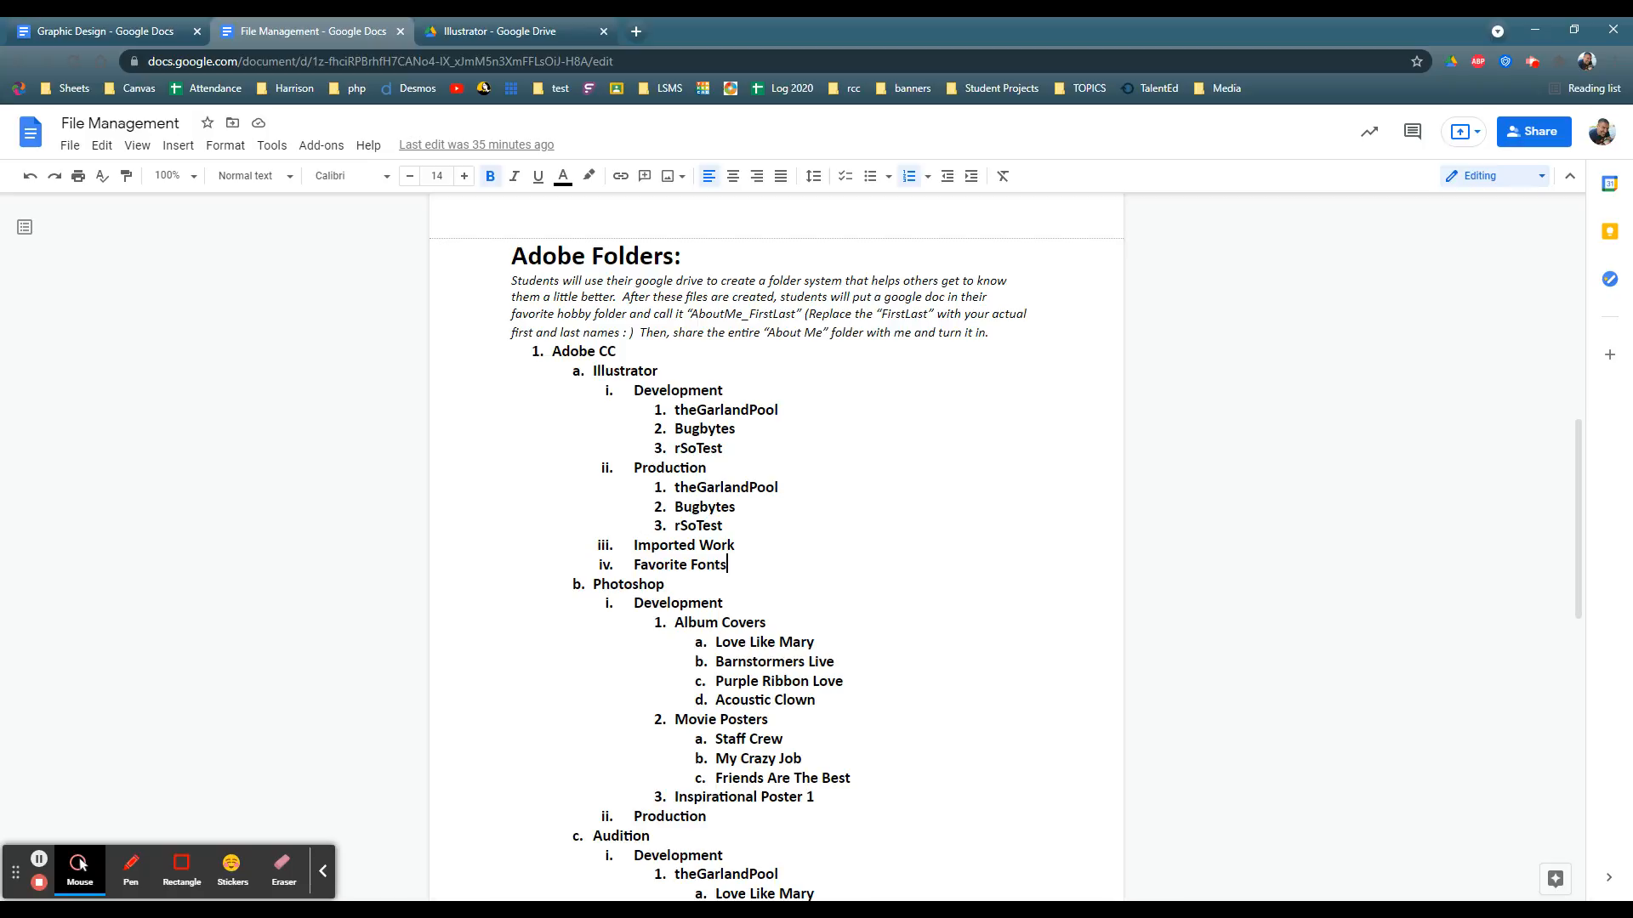
pyautogui.tripleClick(678, 410)
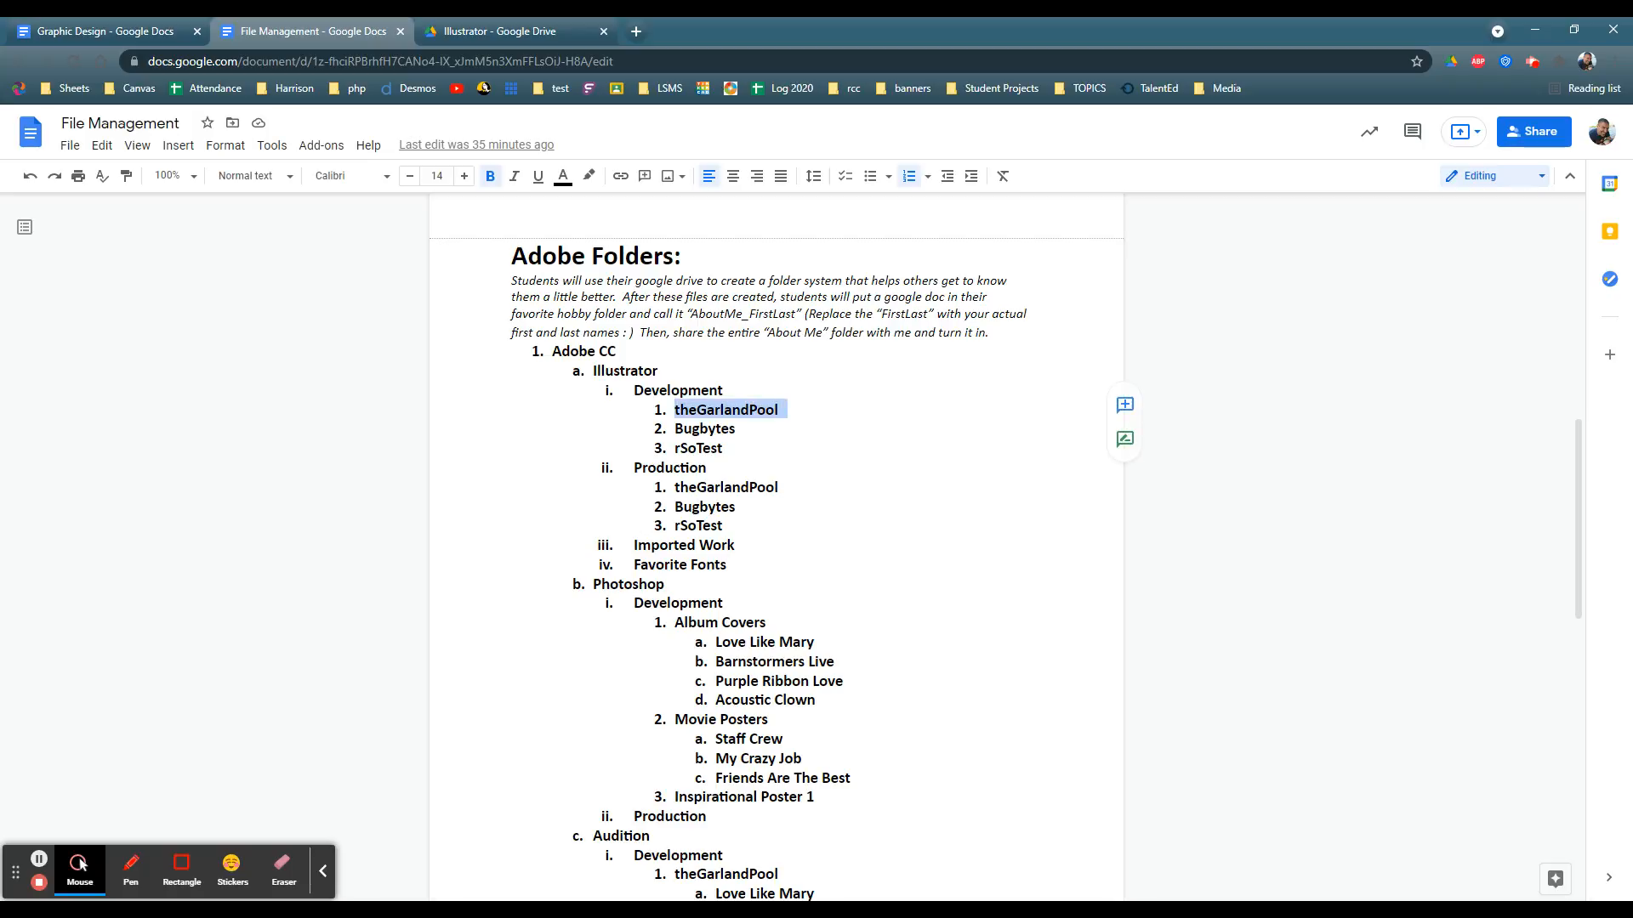
pyautogui.moveTo(675, 430); pyautogui.dragTo(733, 448)
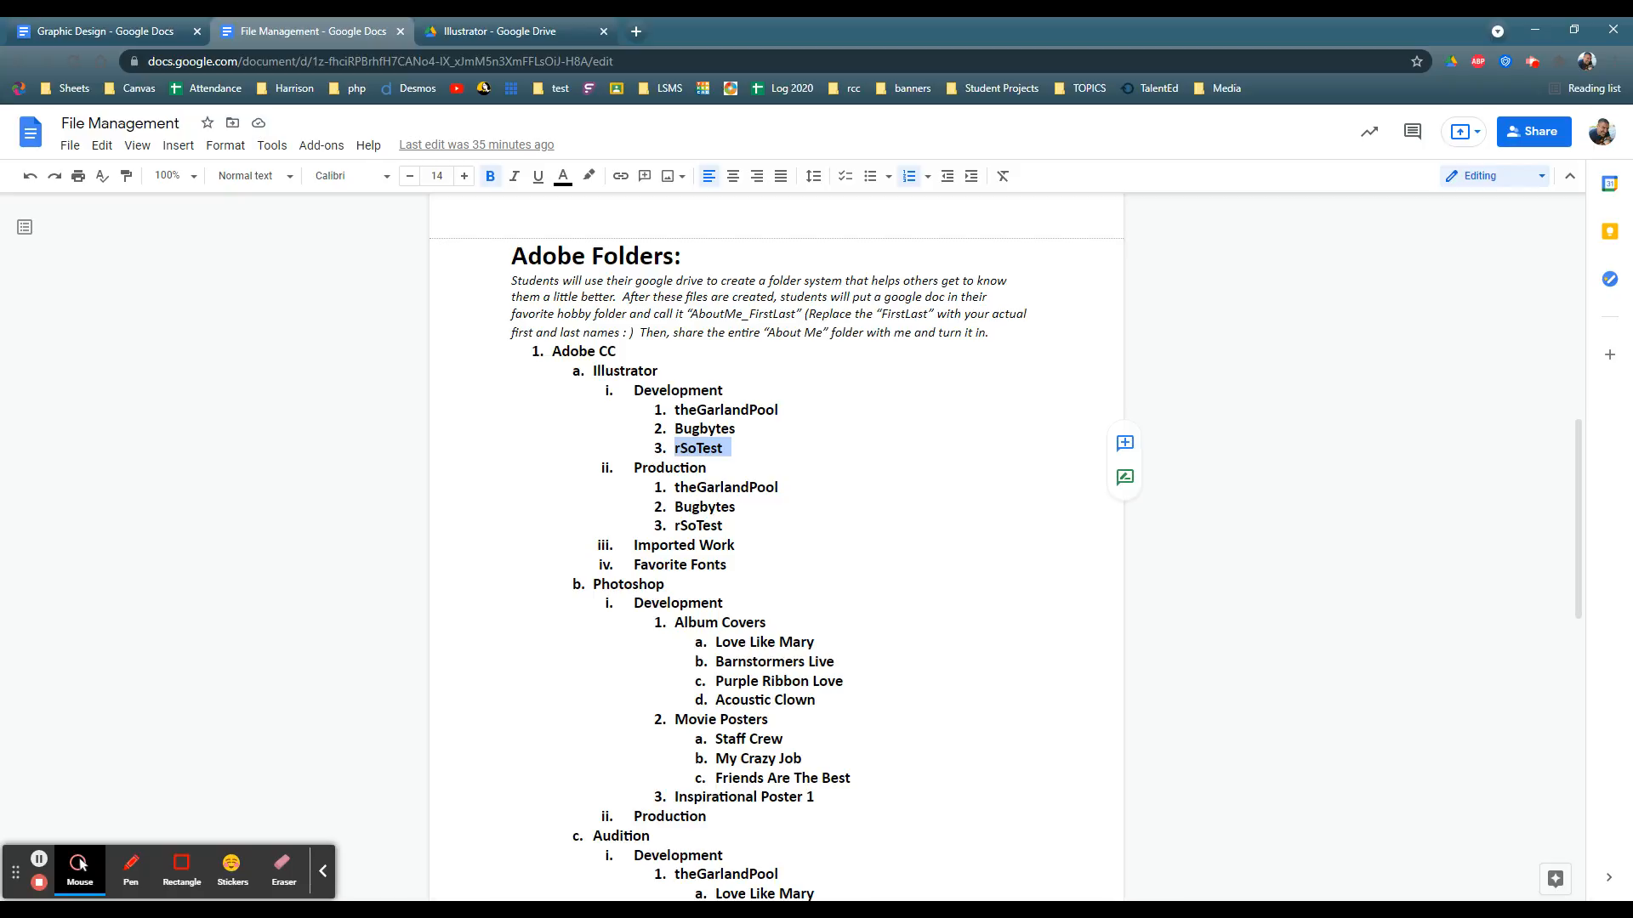
pyautogui.doubleClick(678, 391)
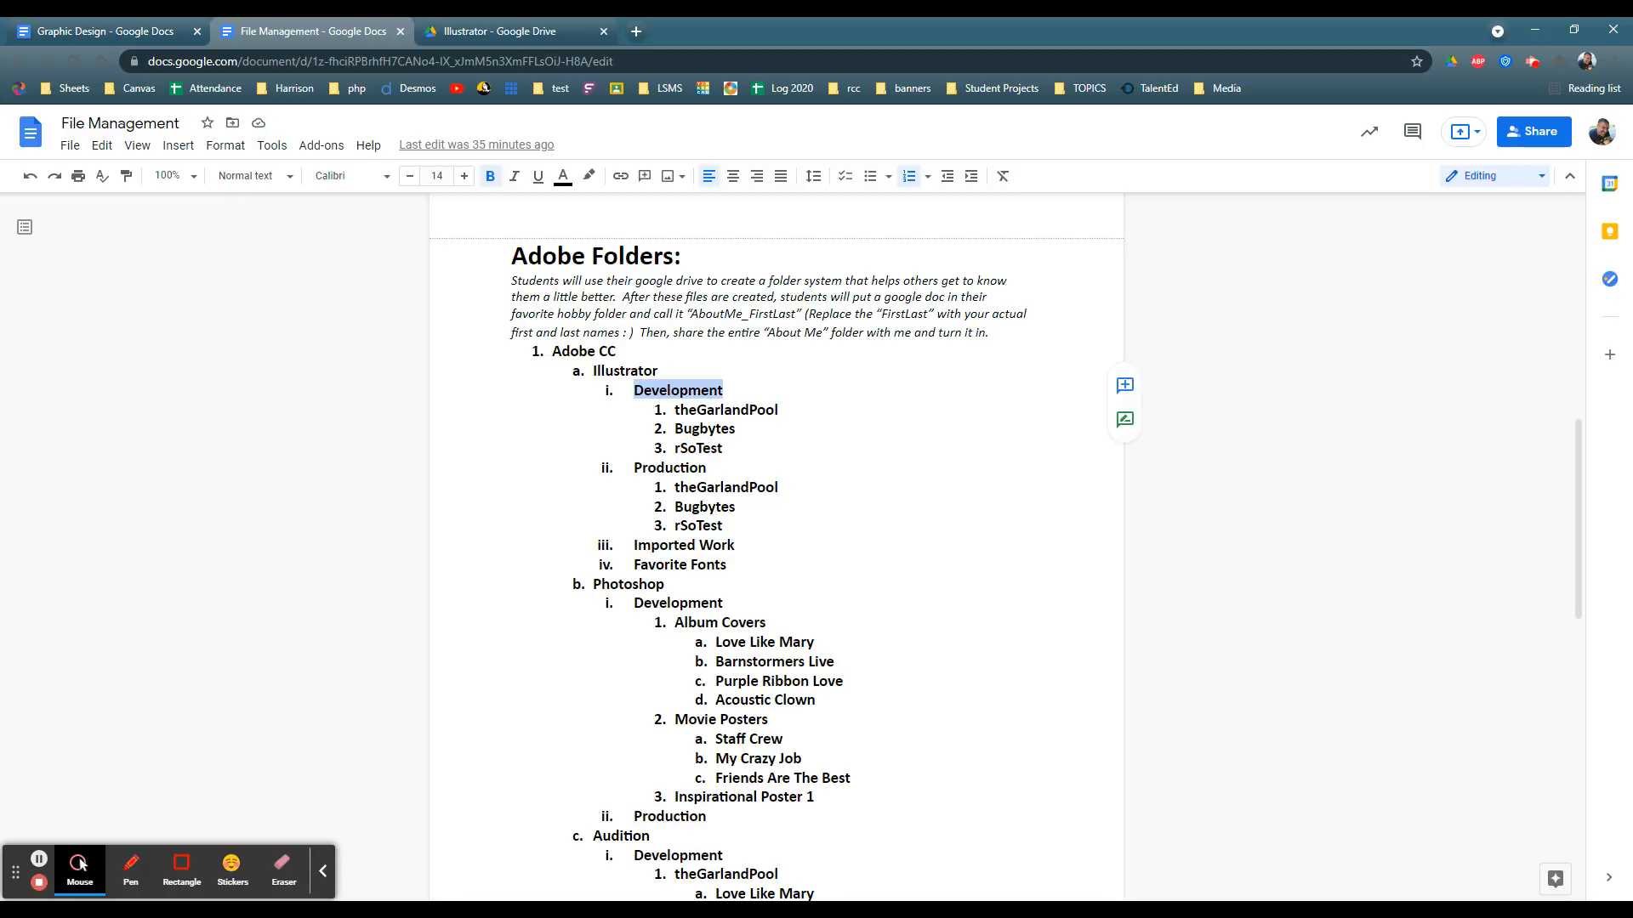
pyautogui.doubleClick(669, 468)
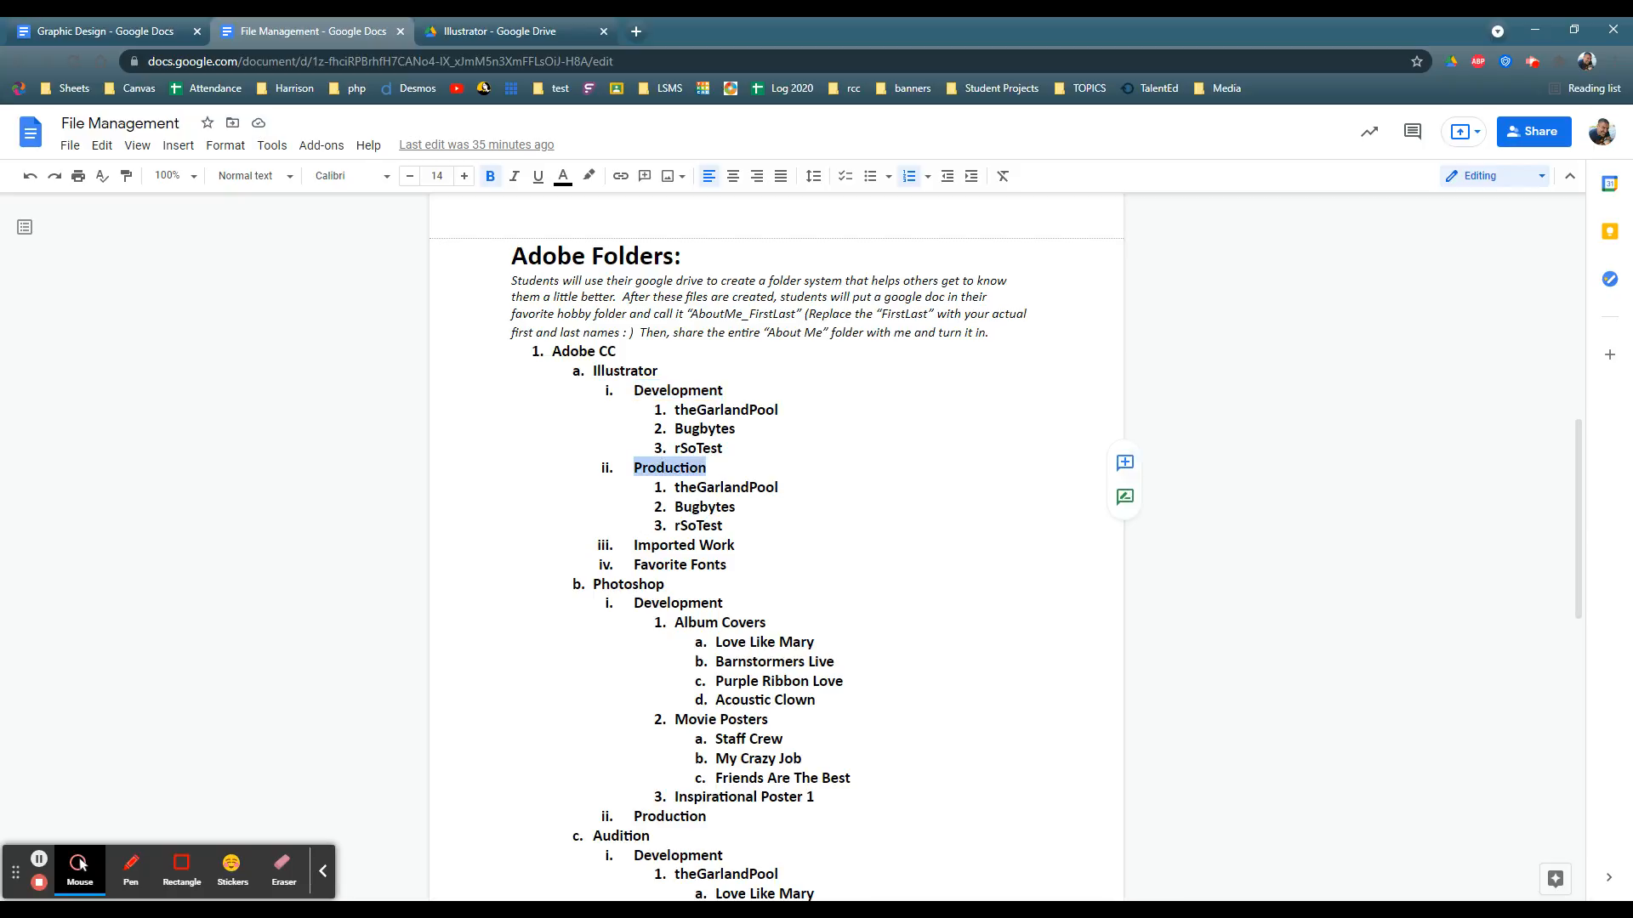
pyautogui.moveTo(779, 410); pyautogui.dragTo(674, 410)
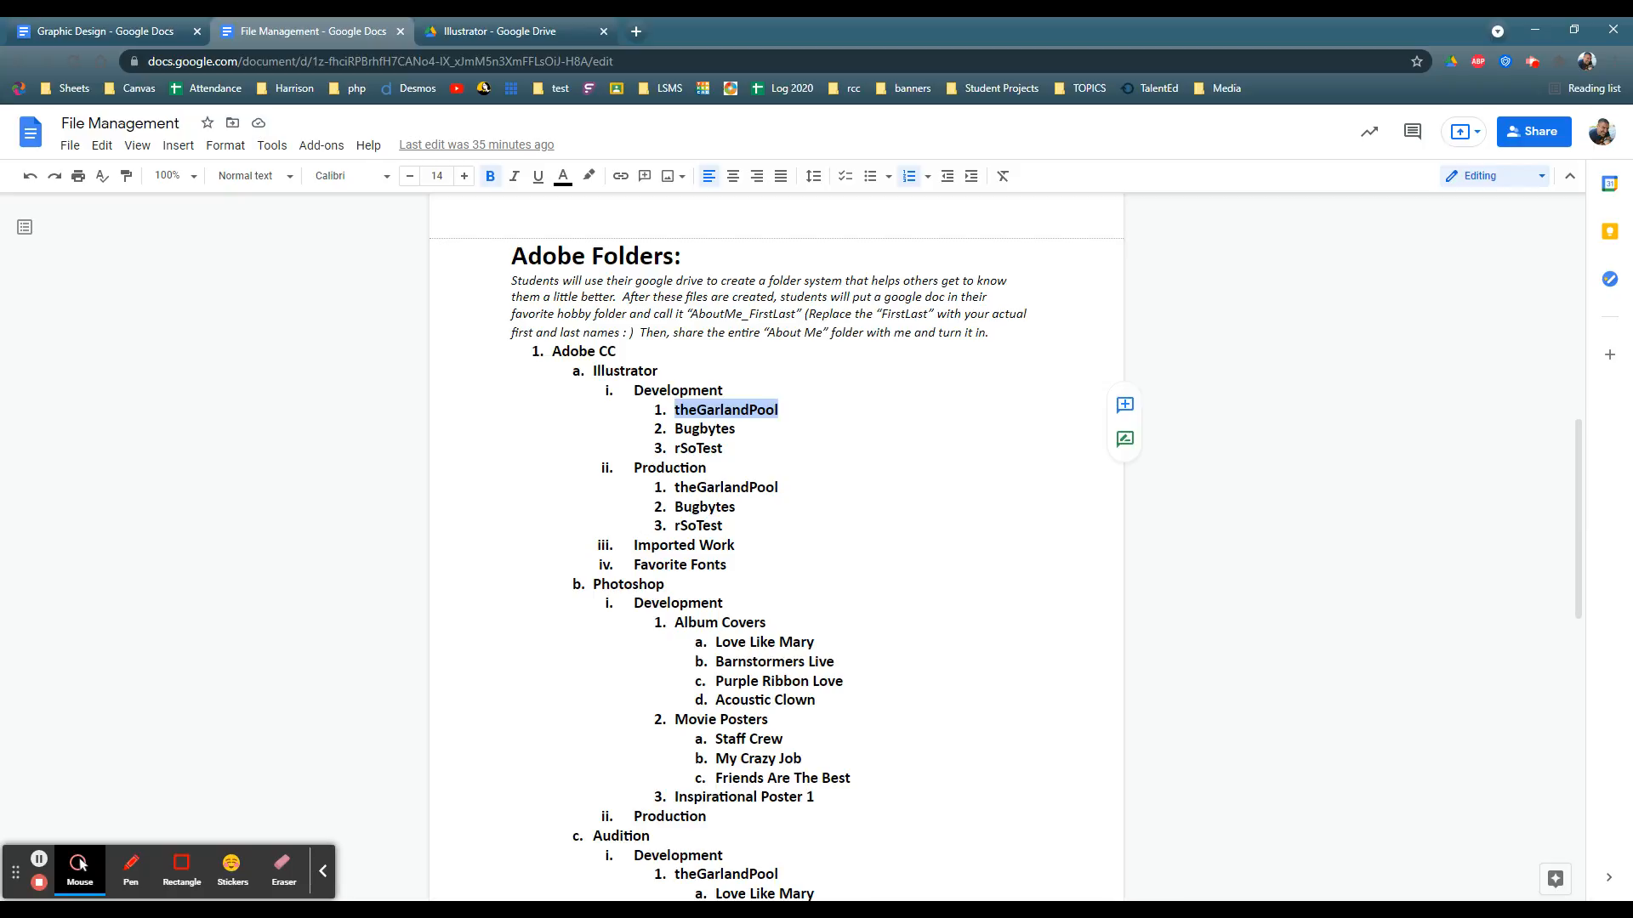
pyautogui.click(779, 410)
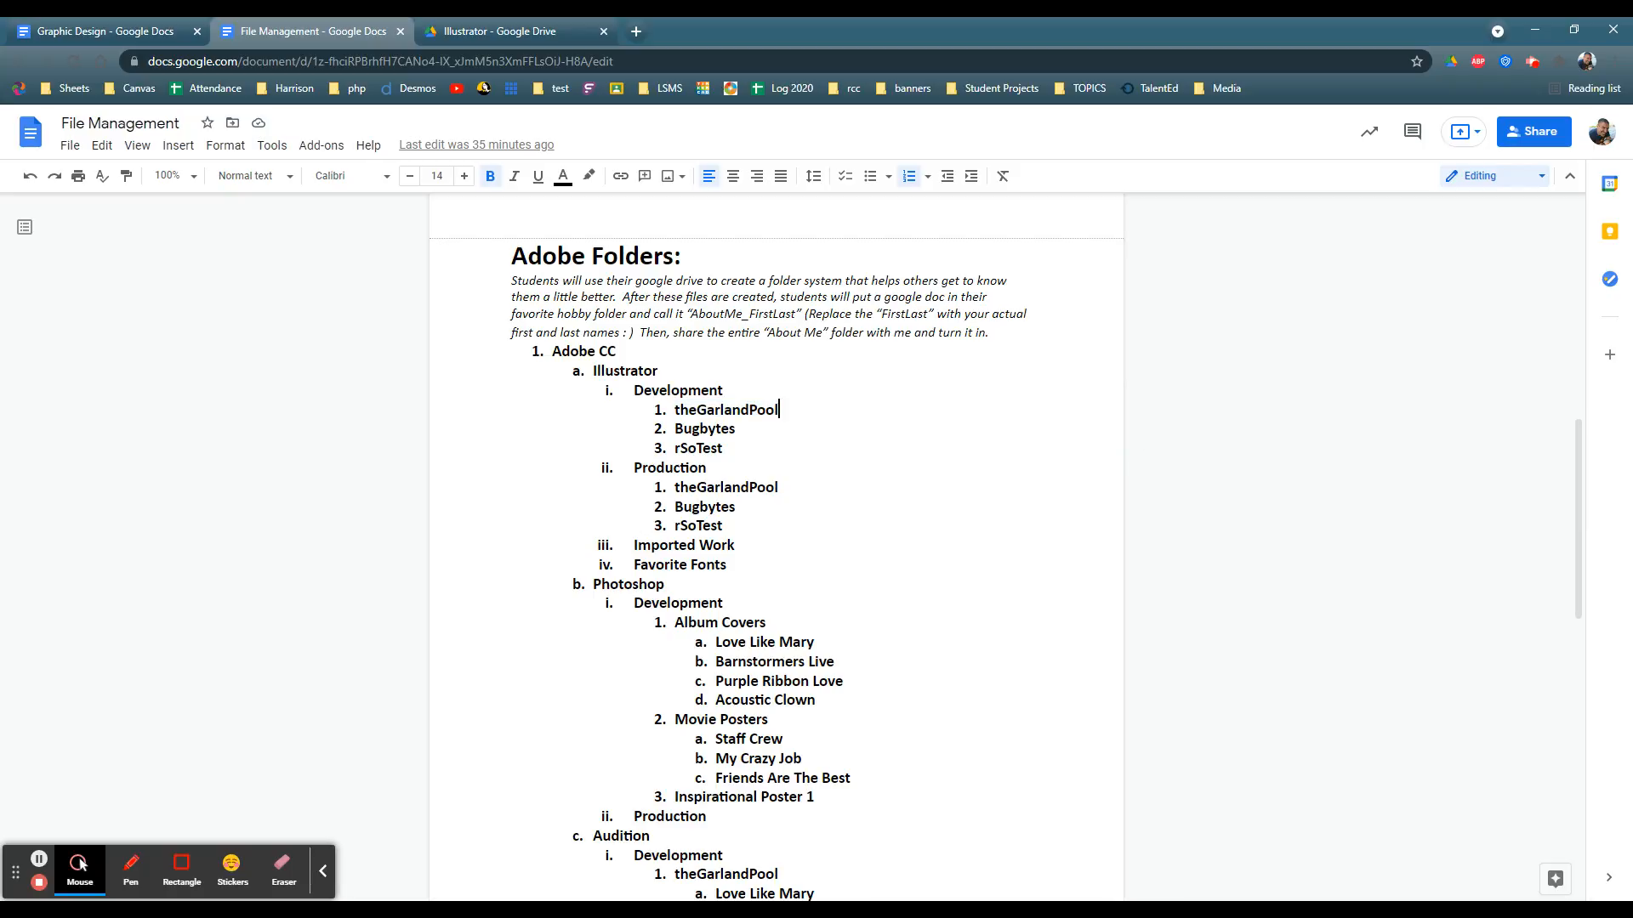
pyautogui.moveTo(779, 487); pyautogui.dragTo(674, 488)
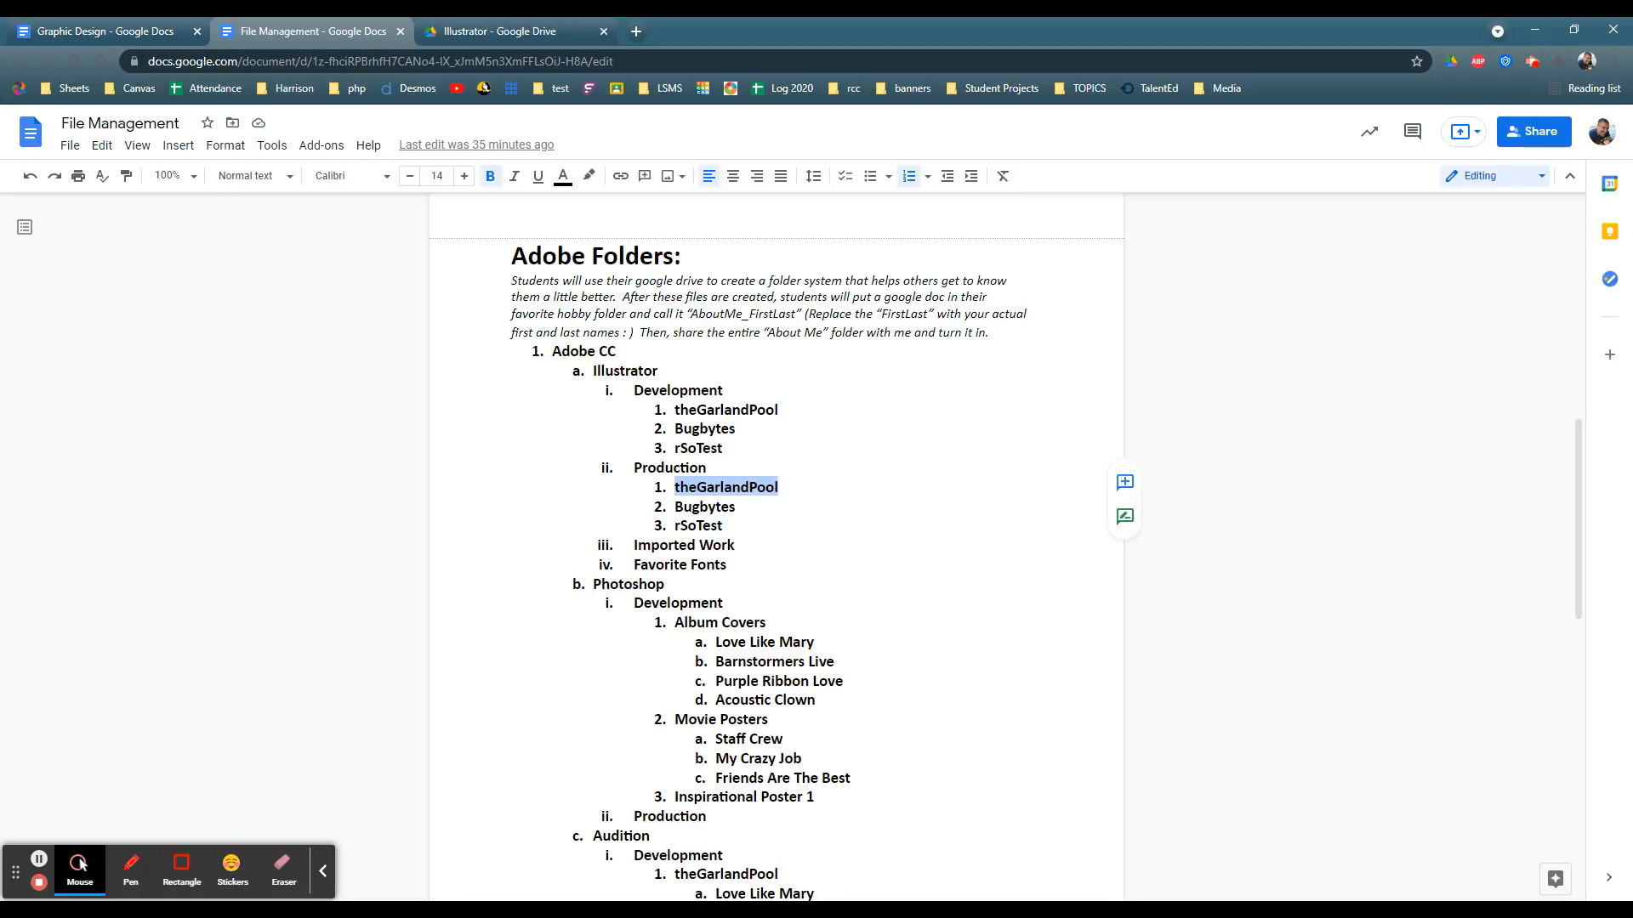
pyautogui.click(779, 487)
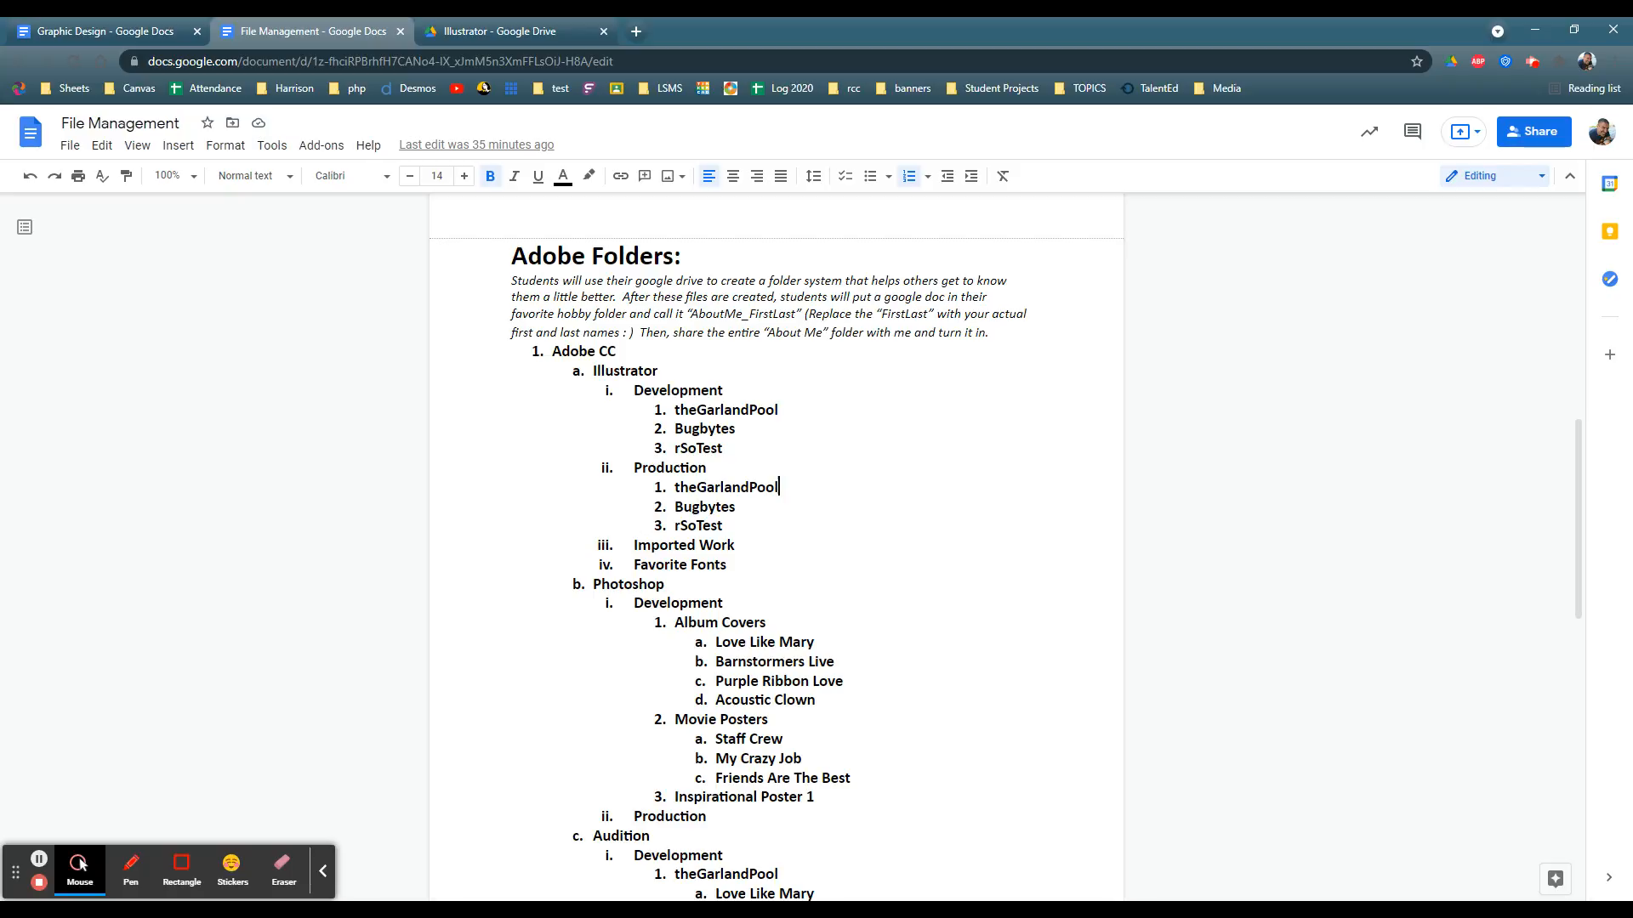
pyautogui.press('Home')
pyautogui.hotkey('shift', 'End')
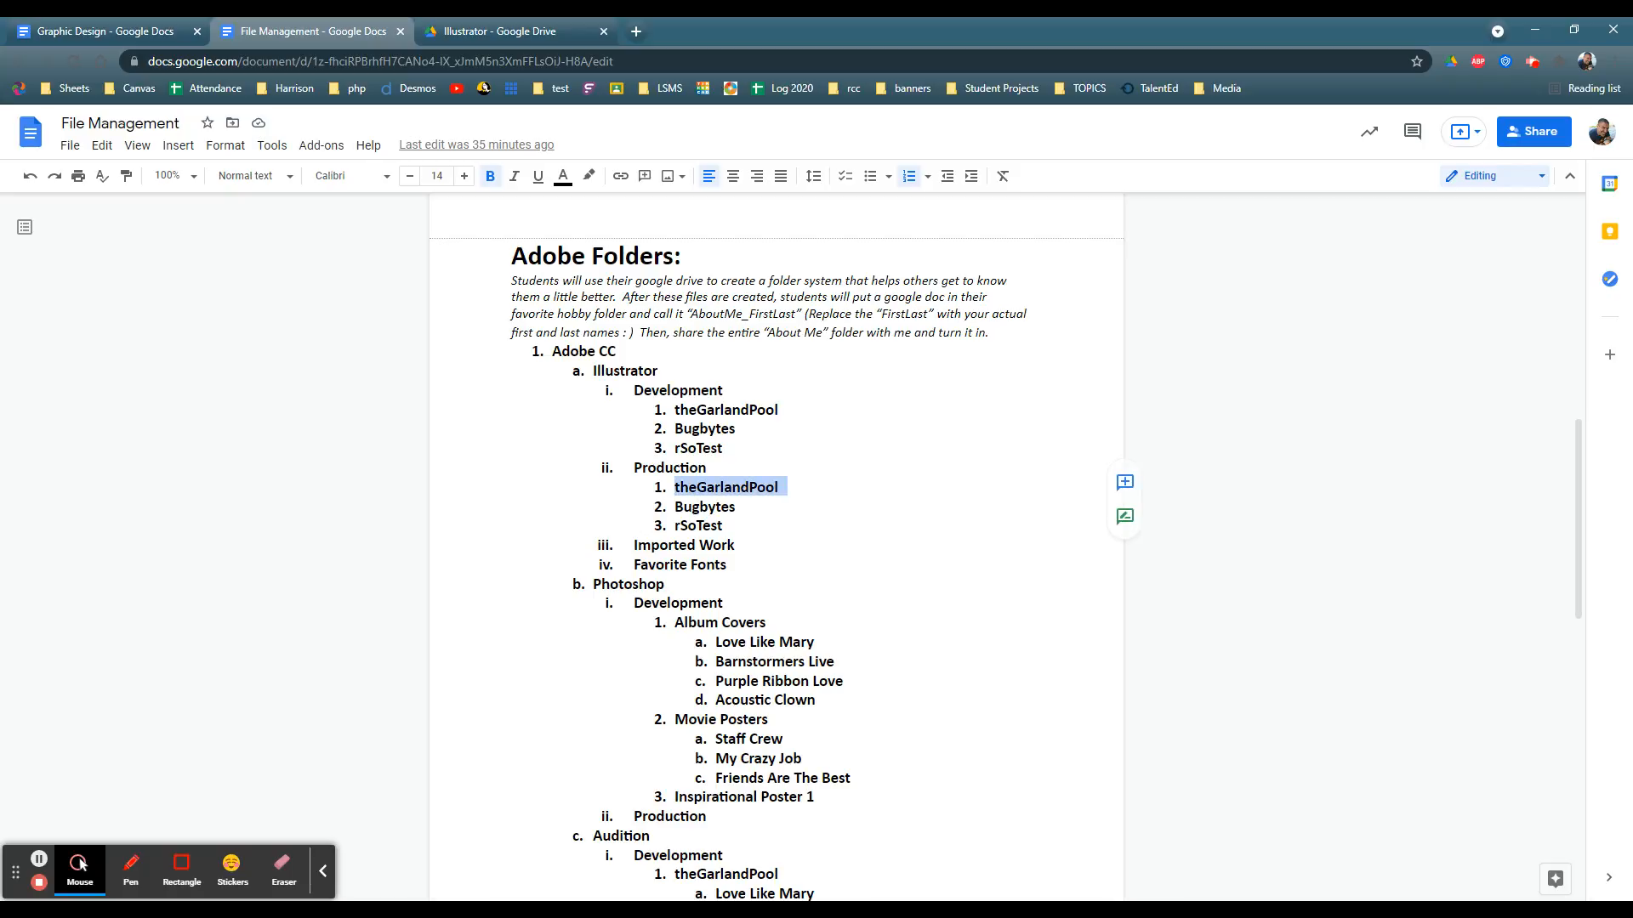
pyautogui.press('Down')
pyautogui.press('Down')
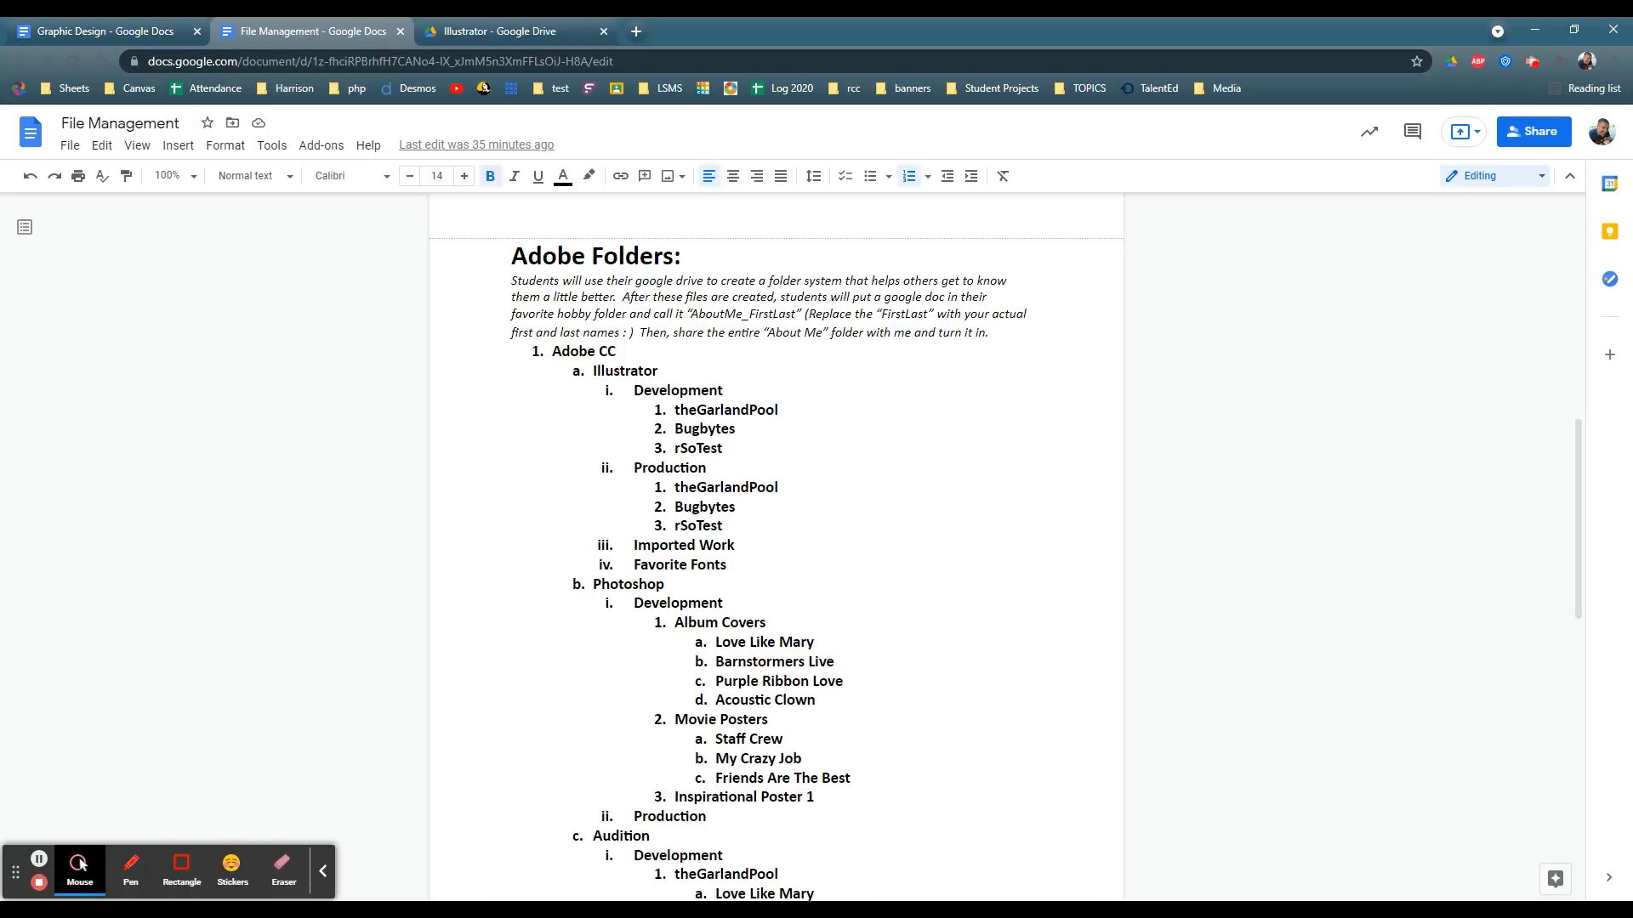
# Step: Switch to Google Drive, open Illustrator's Development folder, and create a folder named theGarlandPool inside it
pyautogui.click(457, 33)
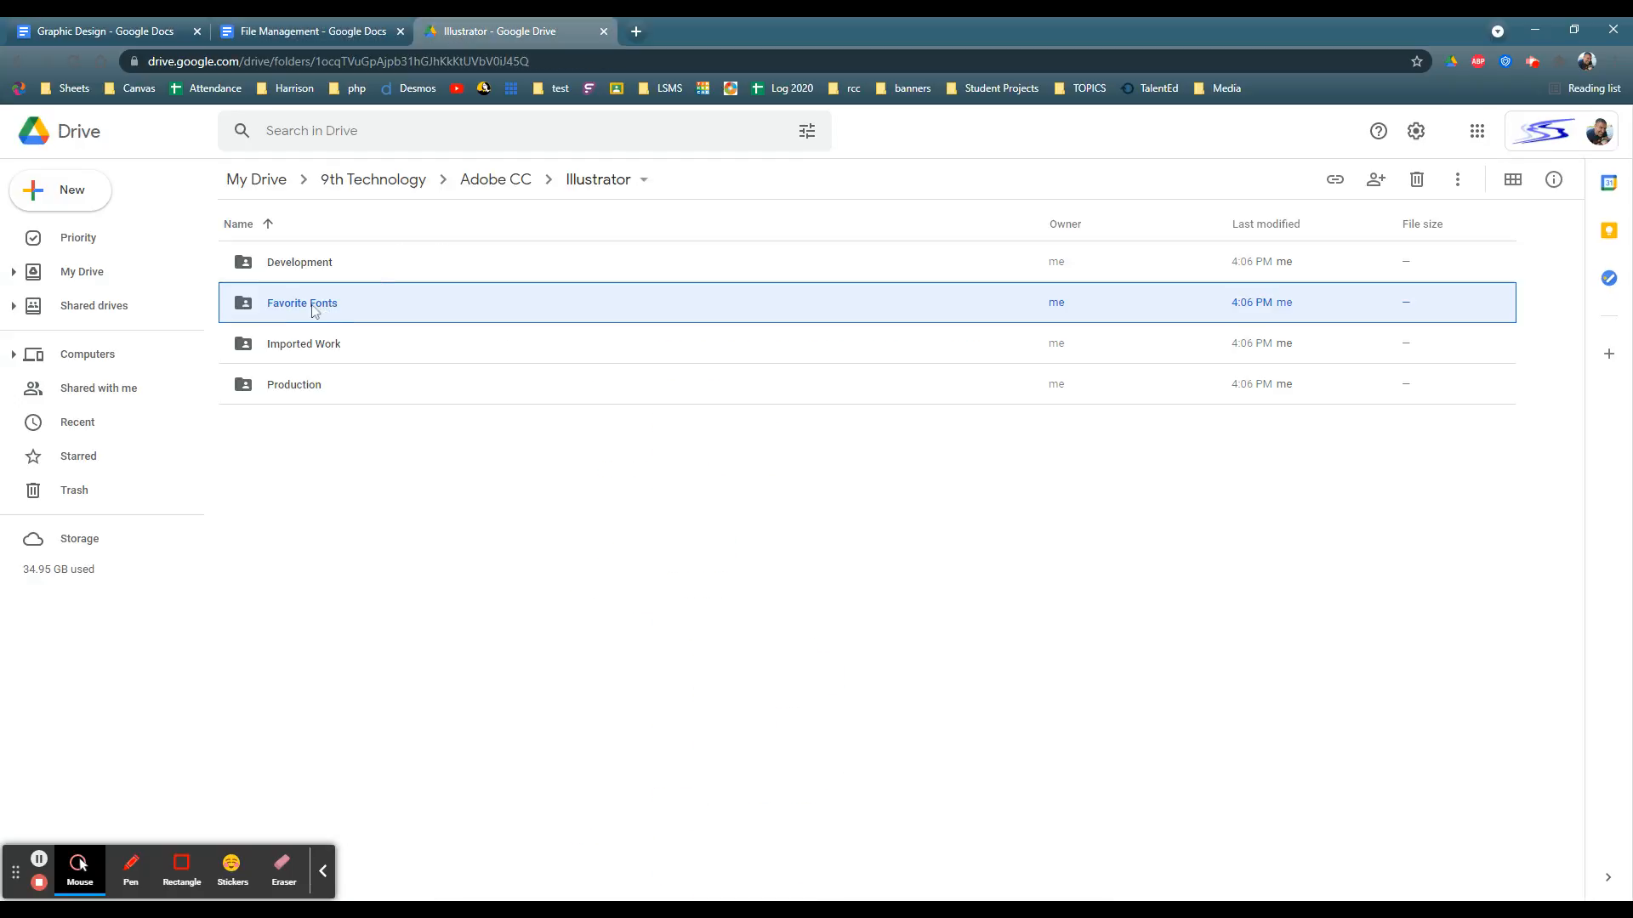
pyautogui.doubleClick(293, 265)
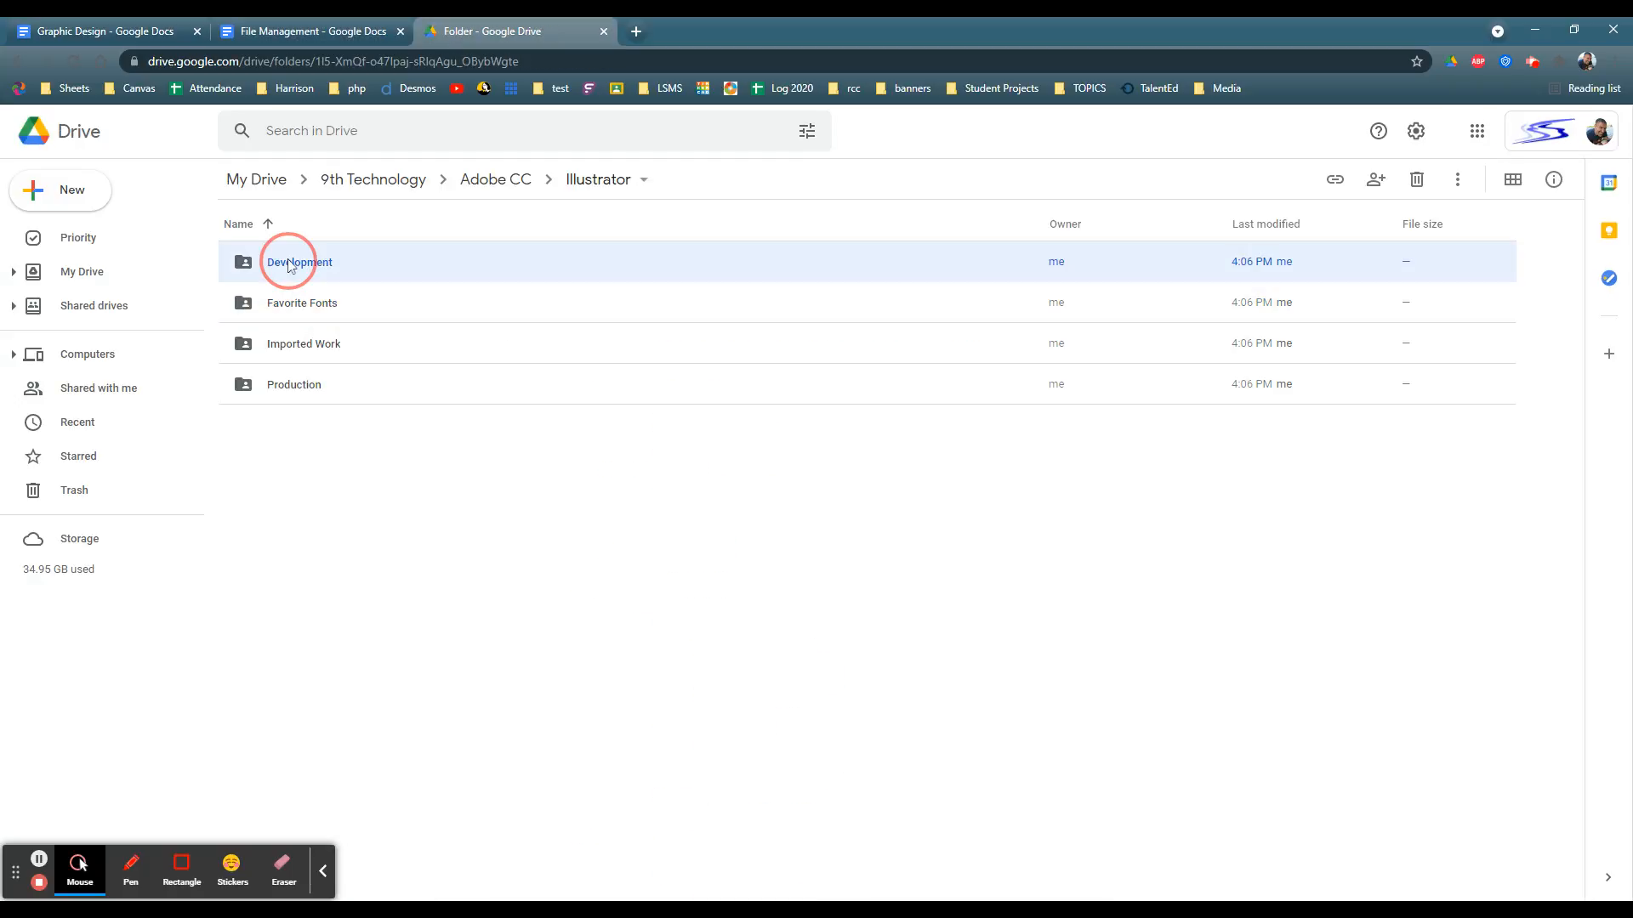
pyautogui.click(70, 195)
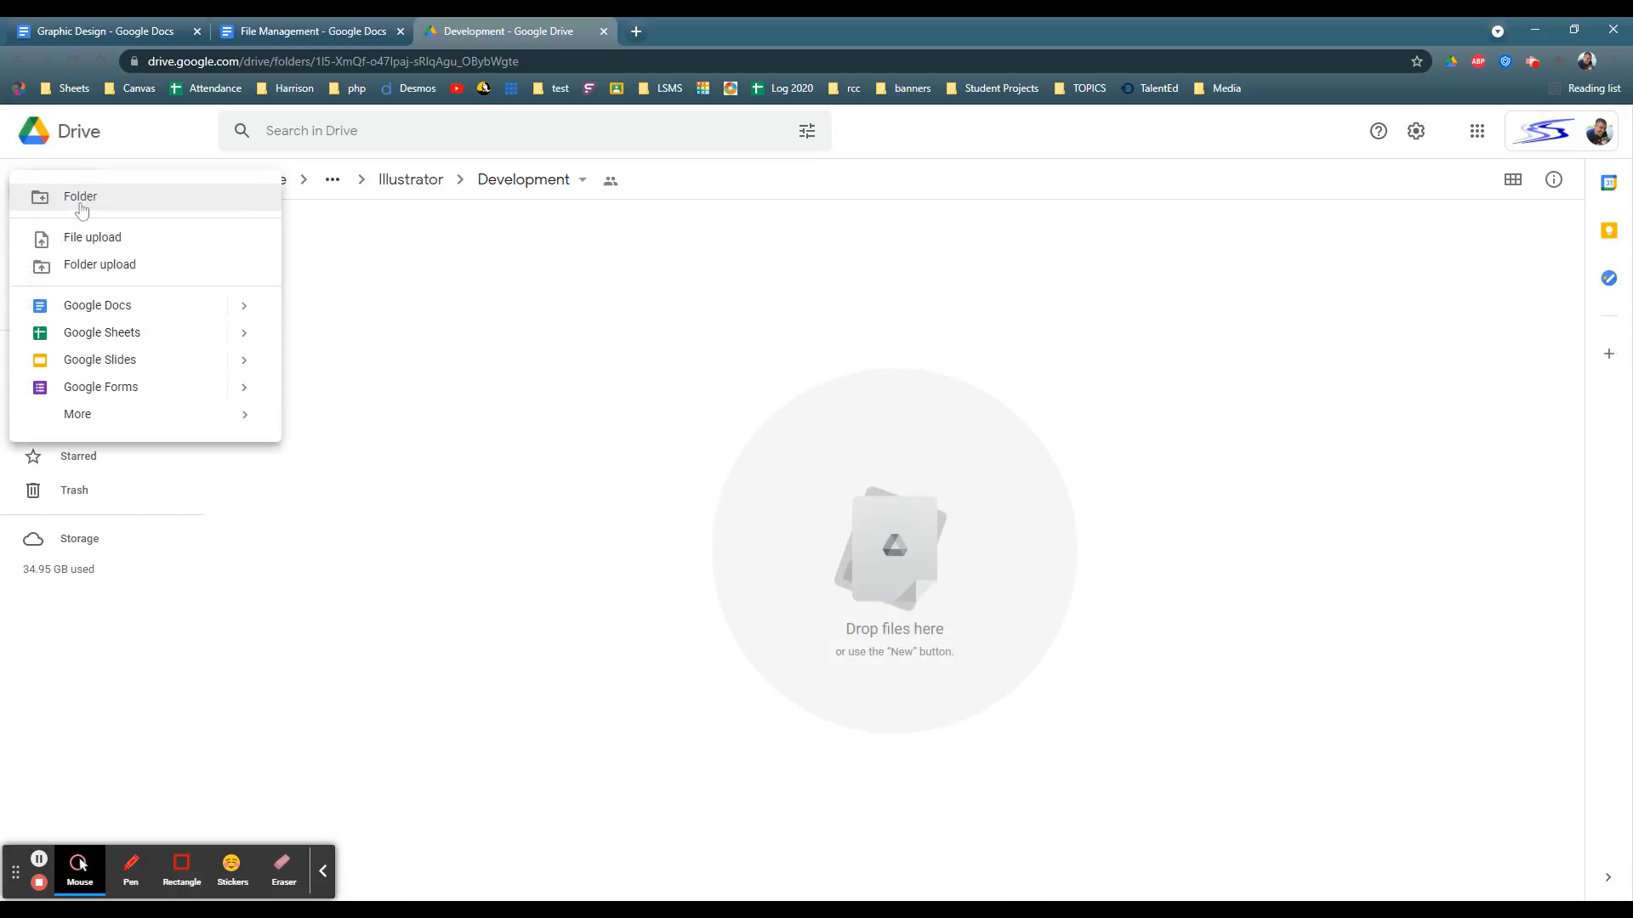
pyautogui.click(81, 204)
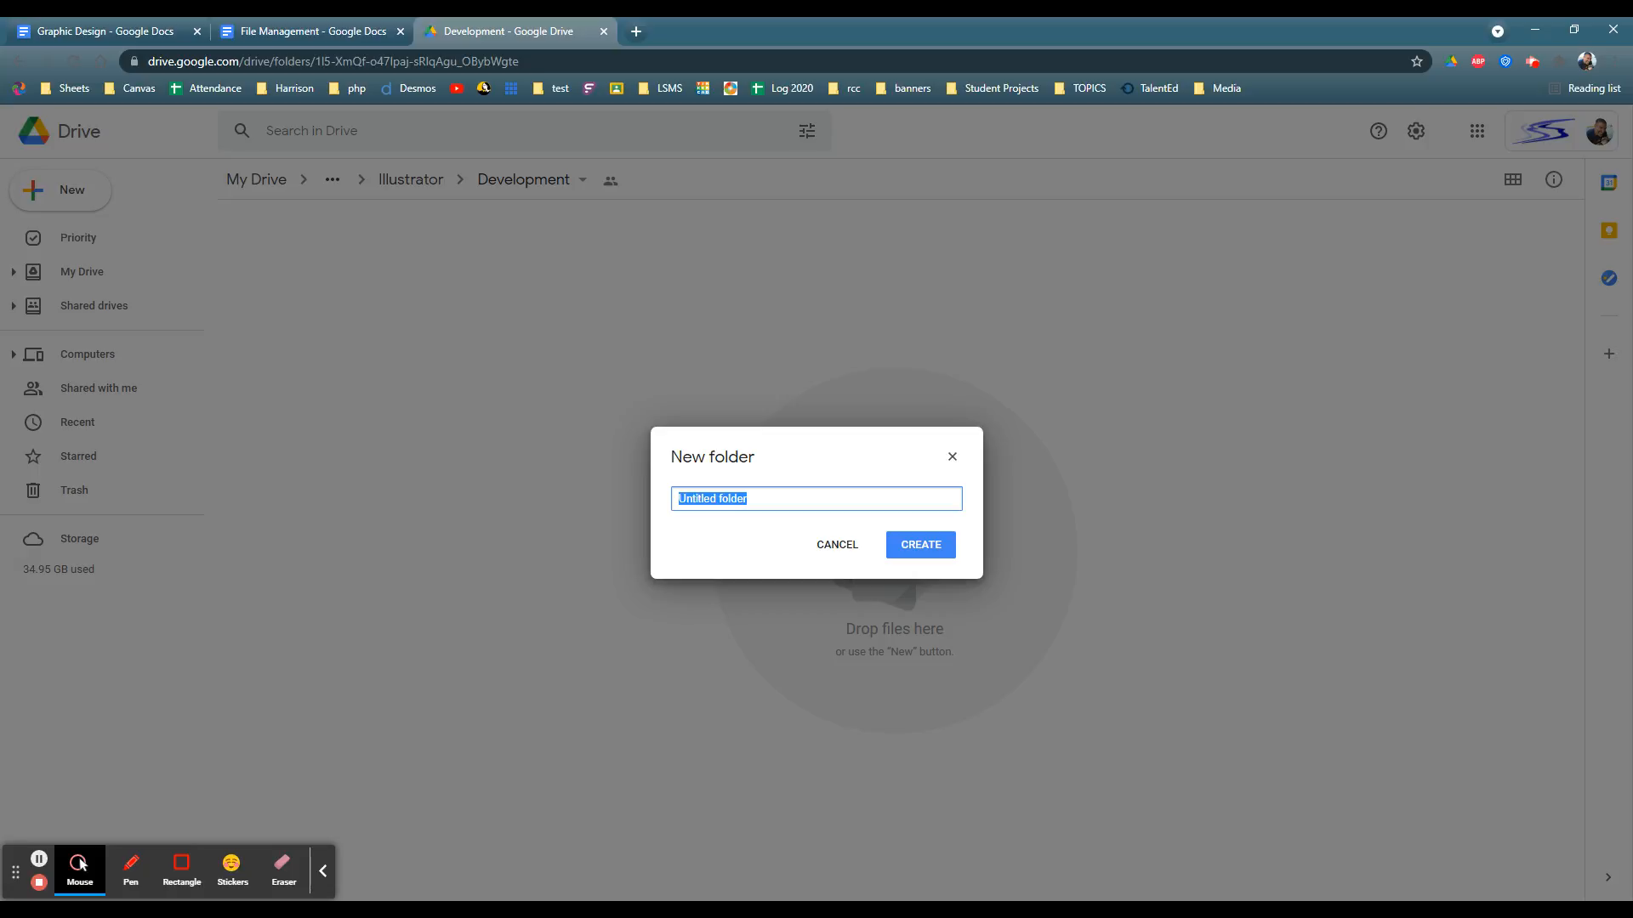
pyautogui.write('theGarlandPool')
pyautogui.press('Return')
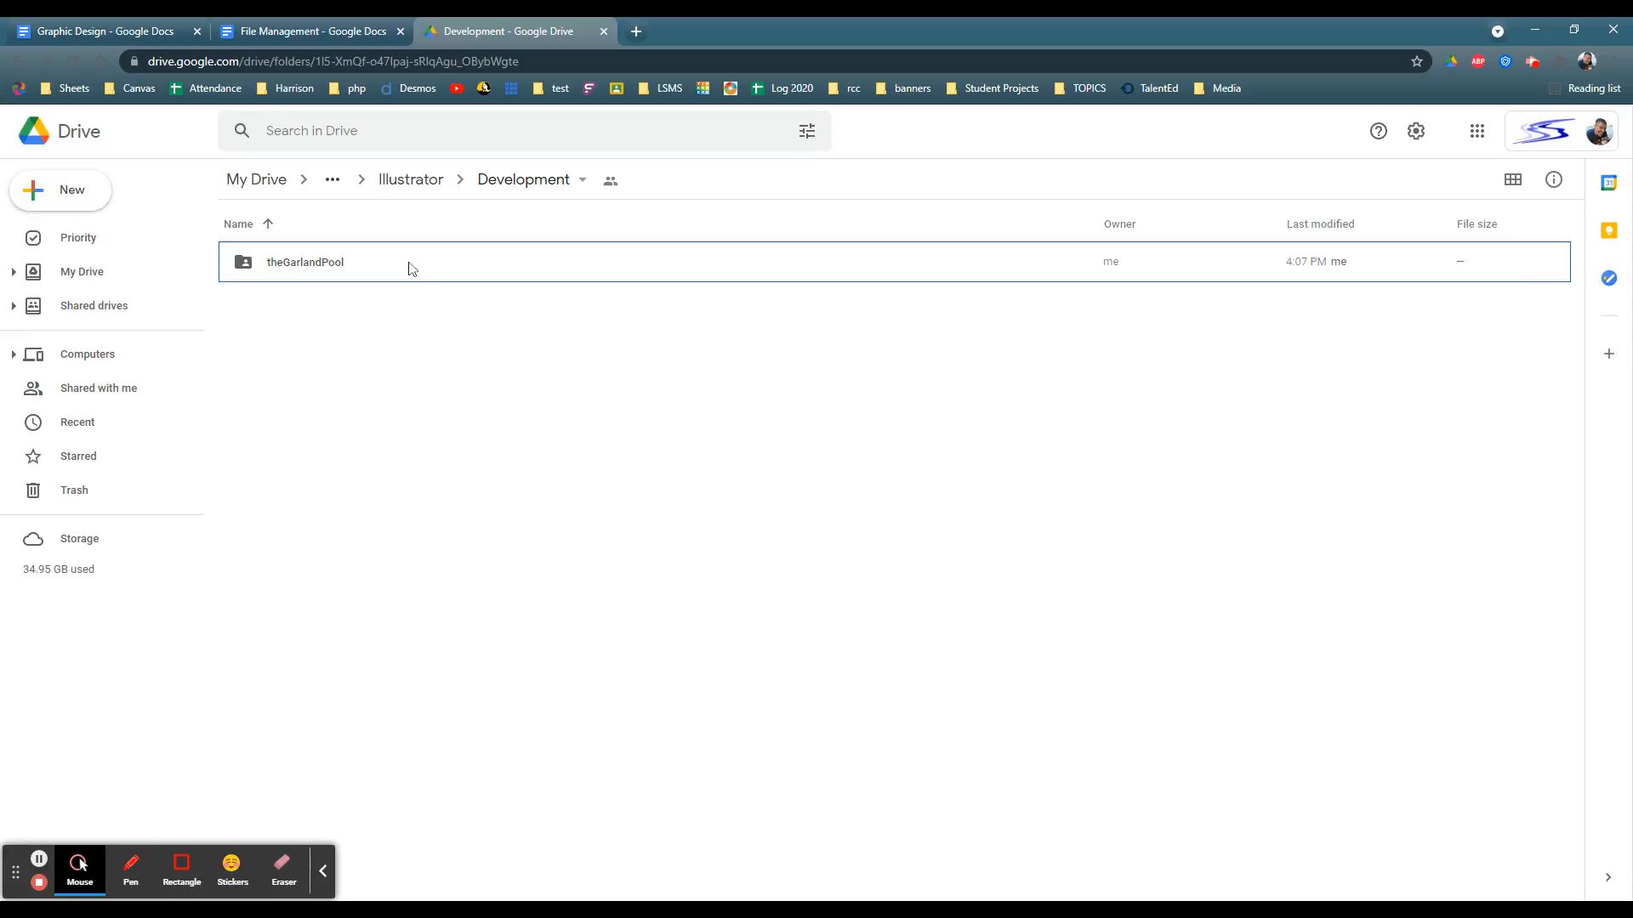
# Step: Create a folder named bugBytes inside Illustrator's Development folder
pyautogui.click(68, 190)
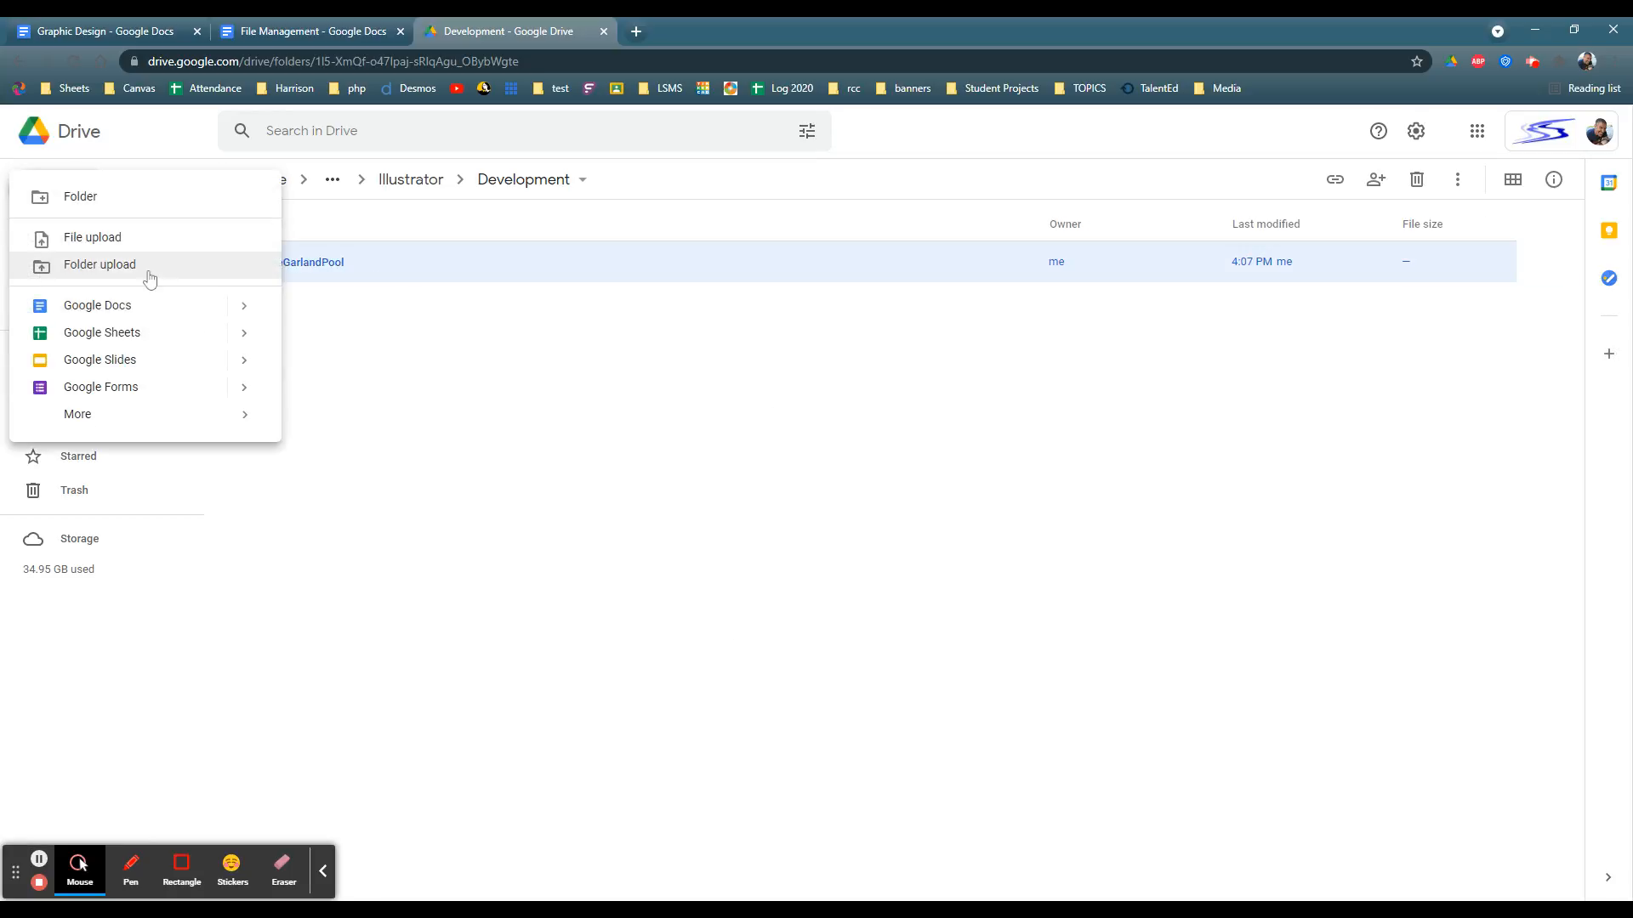
pyautogui.click(81, 195)
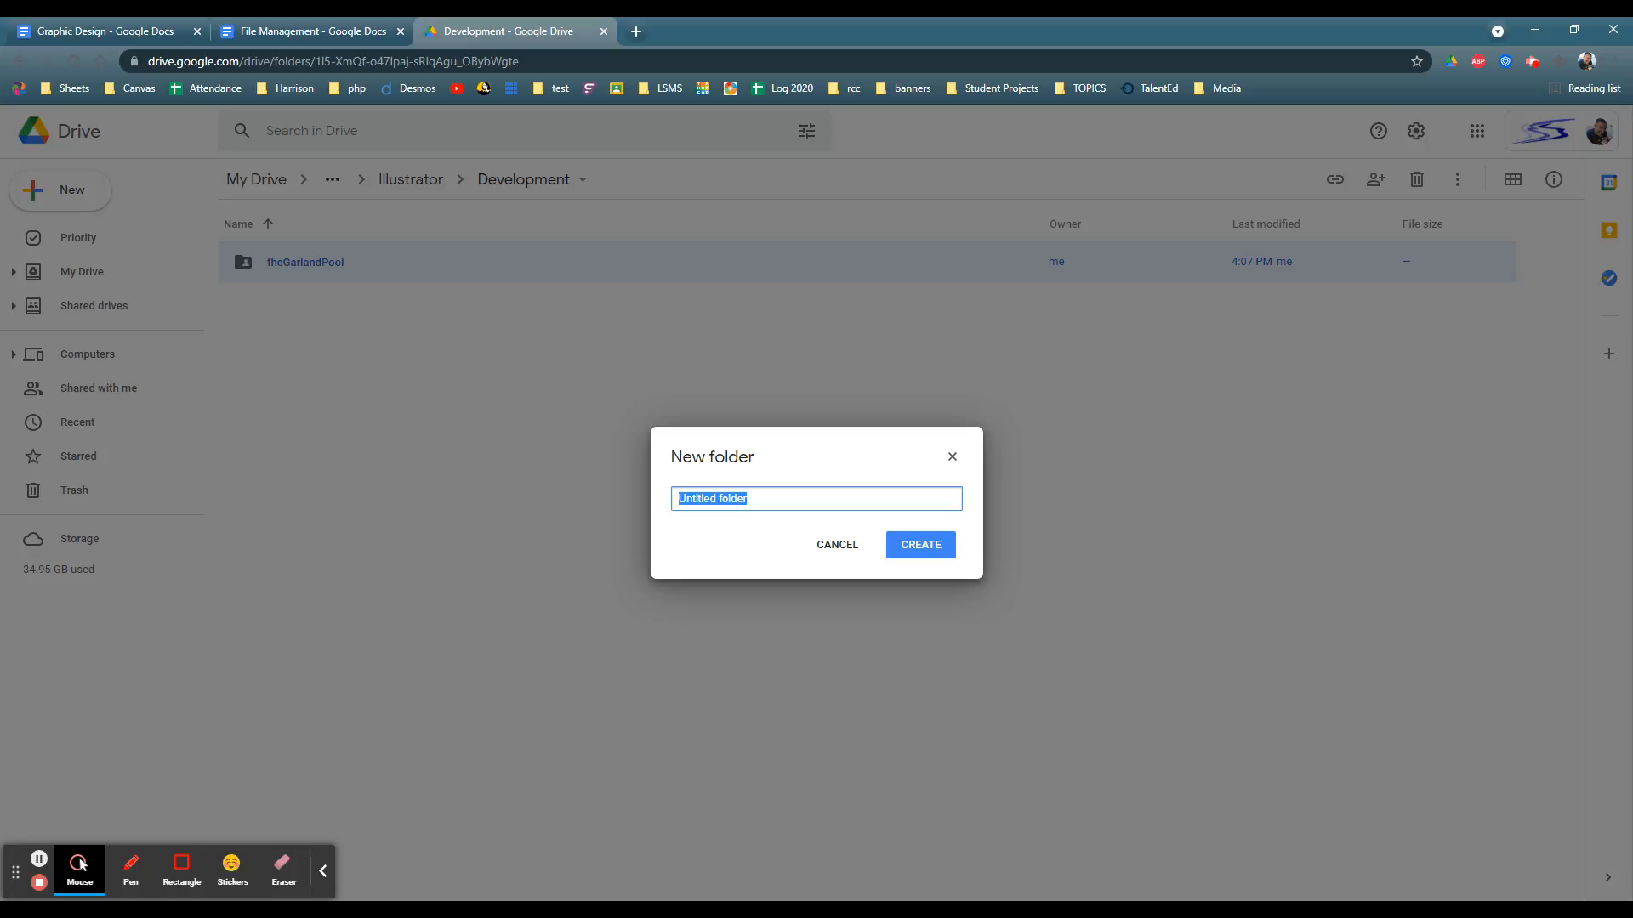
pyautogui.write('bugBytes')
pyautogui.press('Return')
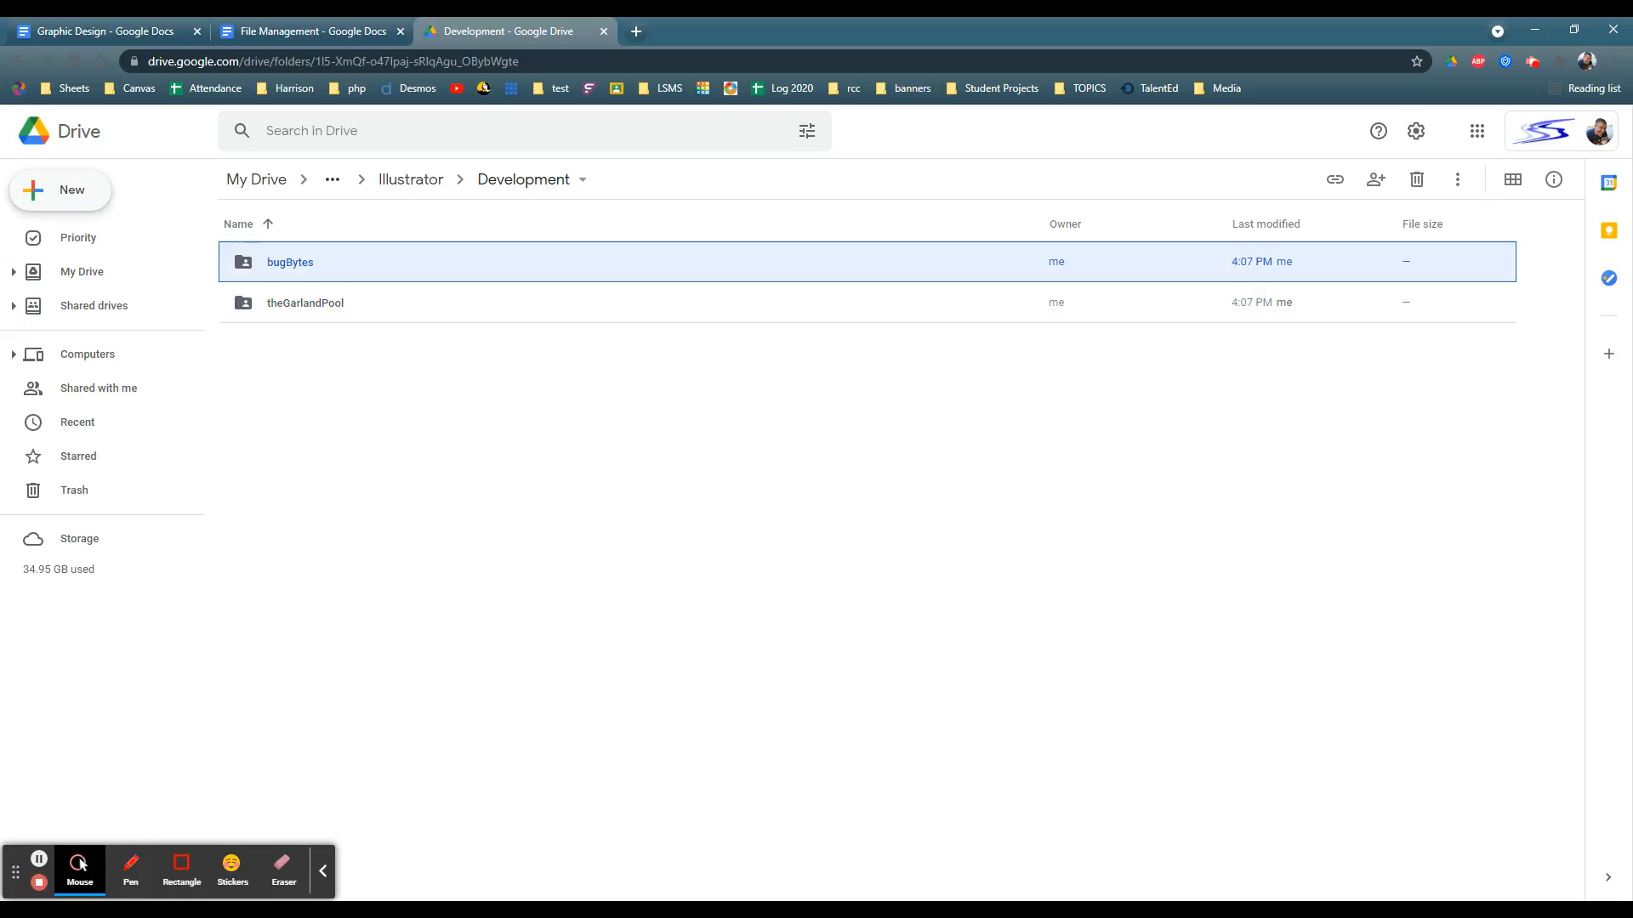
# Step: Create a folder named rSoTest inside Illustrator's Development folder
pyautogui.click(72, 191)
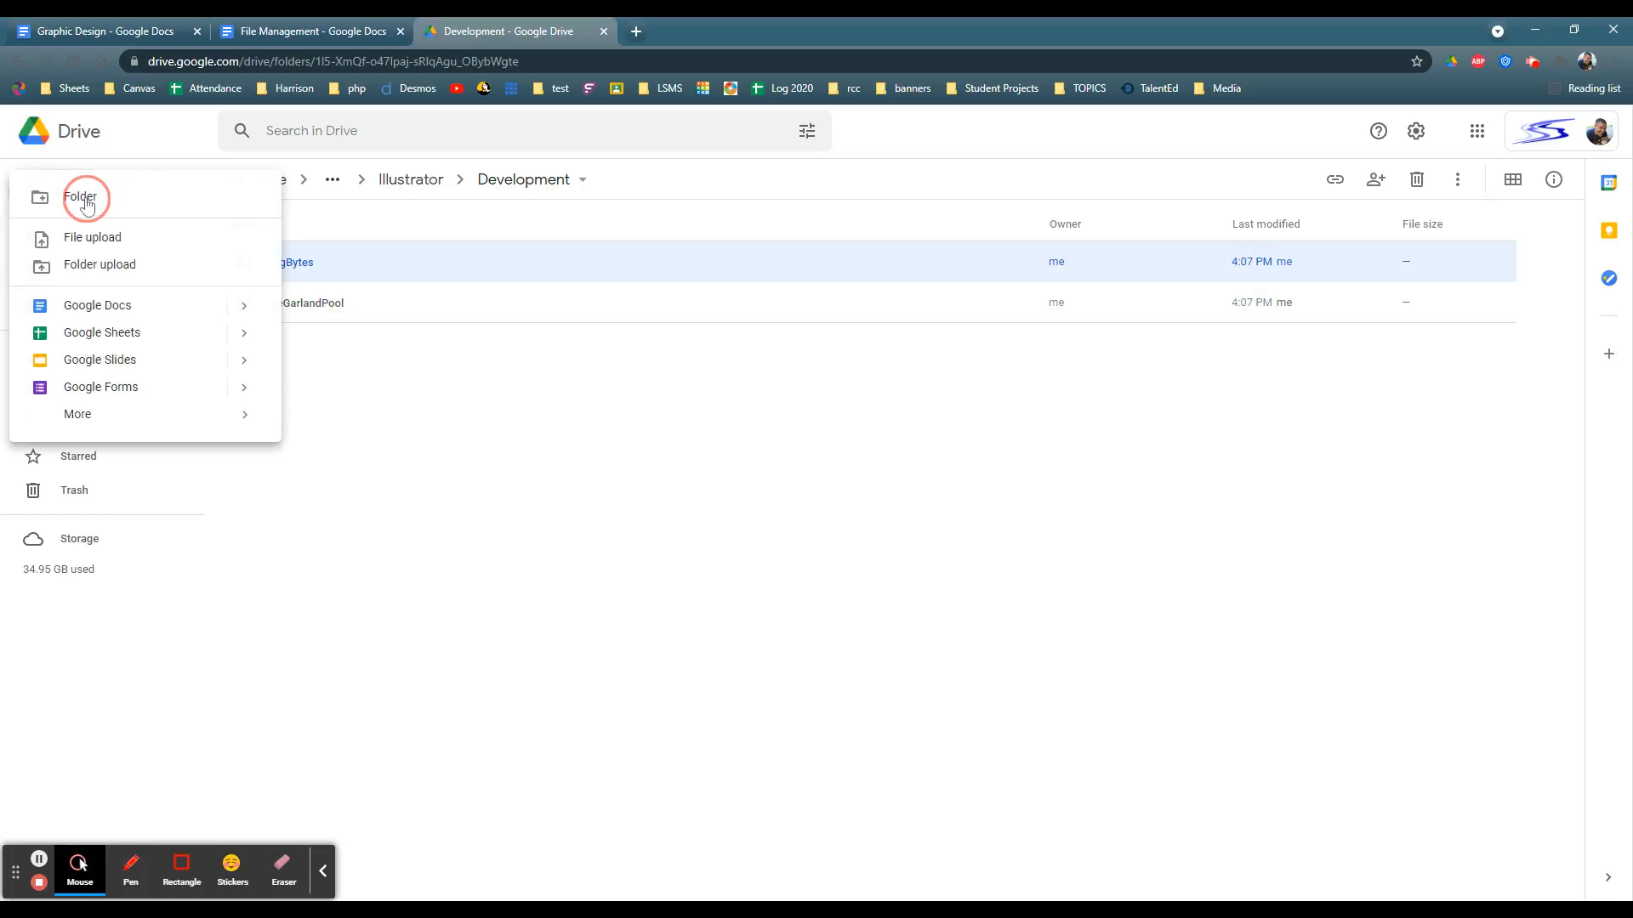
pyautogui.click(81, 198)
pyautogui.write('rSoTest')
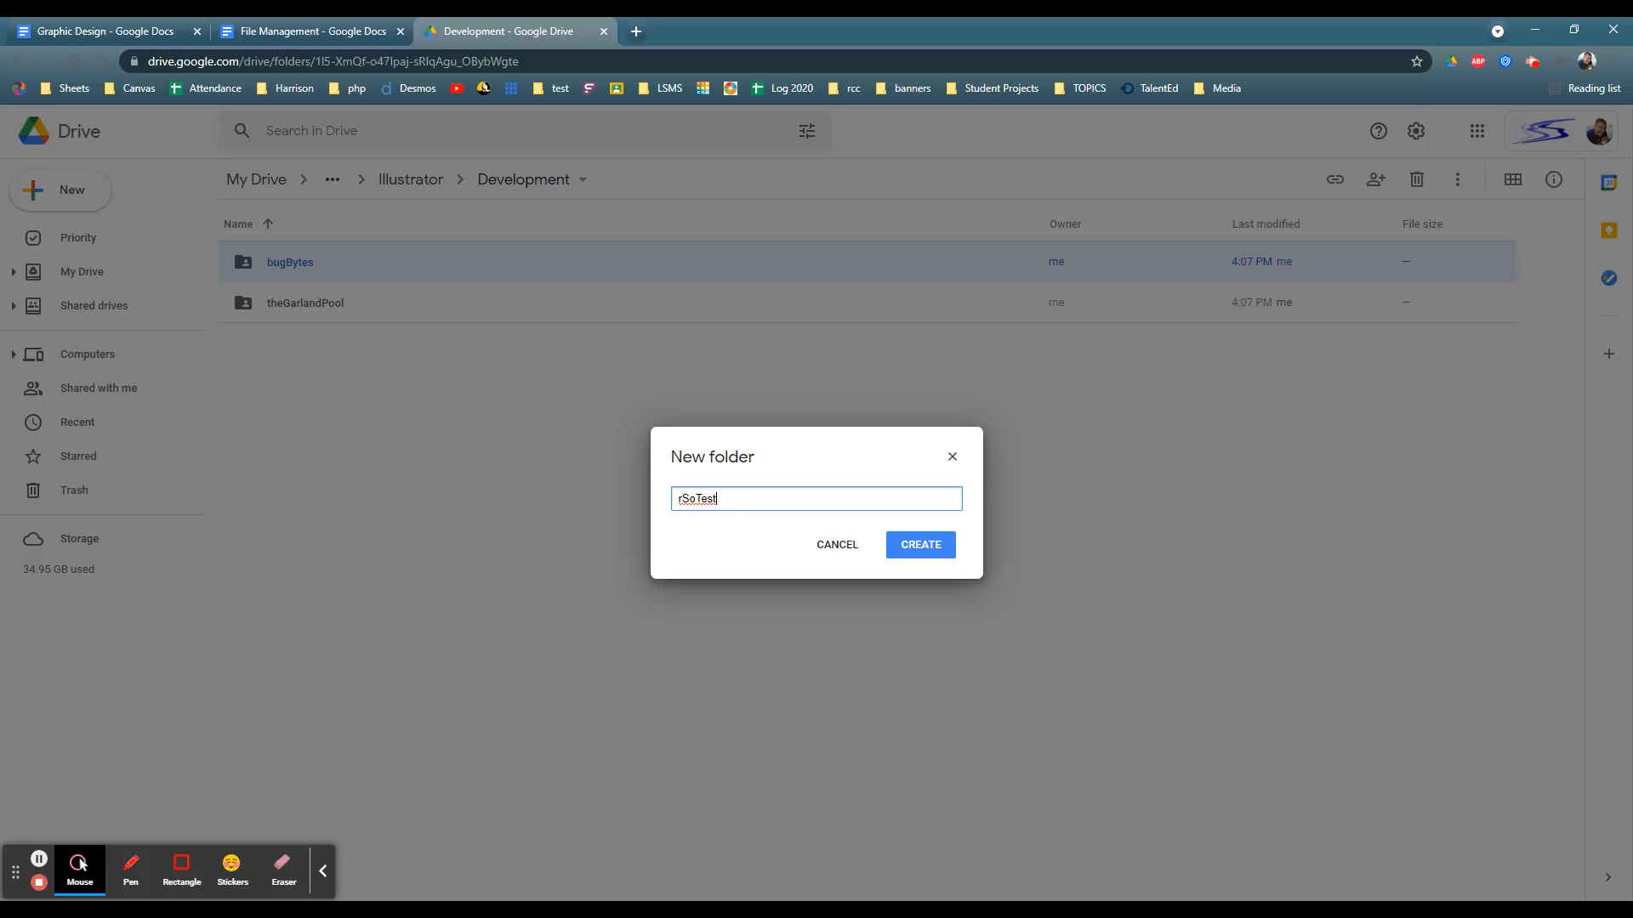
pyautogui.press('Return')
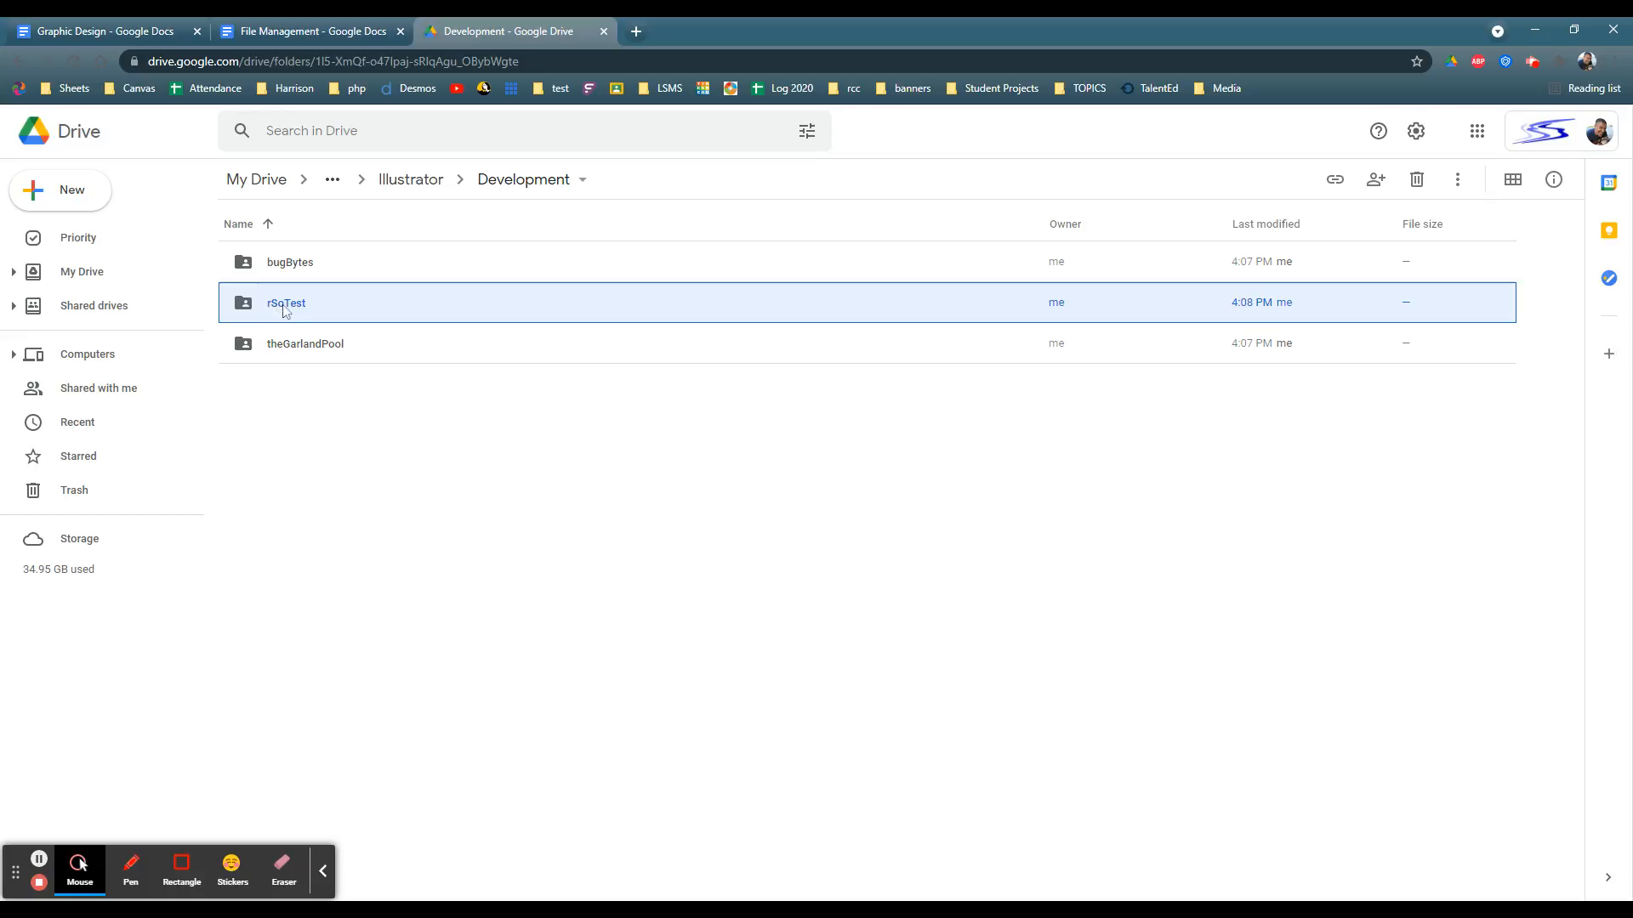
# Step: Switch to the File Management document and examine the rest of the Illustrator outline and the Album Covers and Movie Posters folders under Photoshop
pyautogui.click(294, 34)
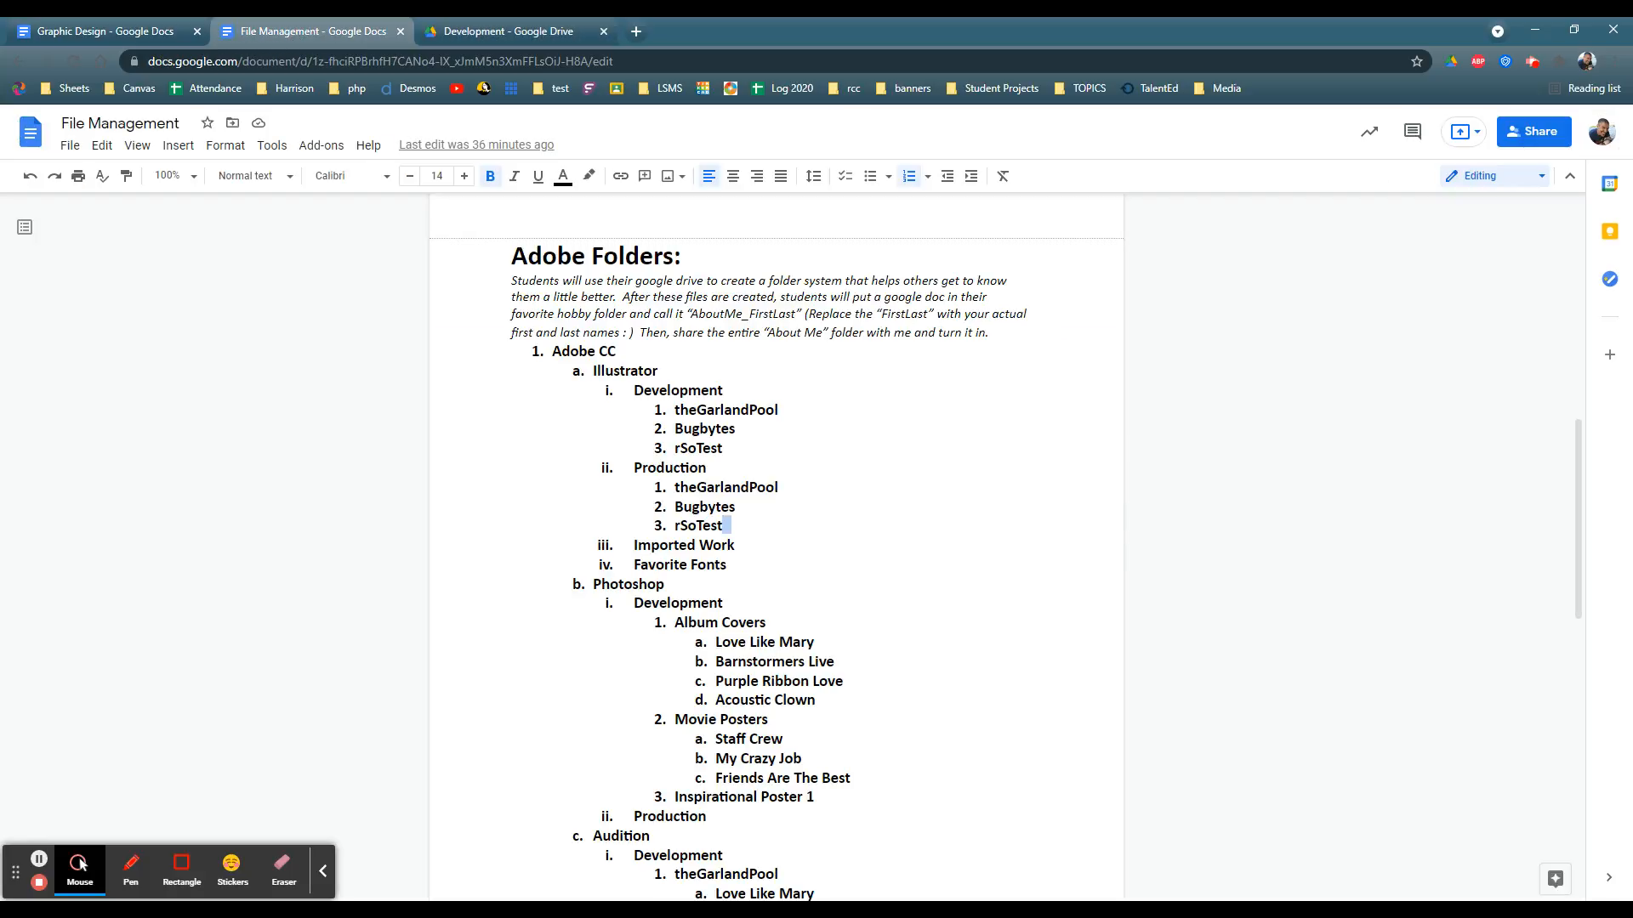
pyautogui.hotkey('shift', 'Up')
pyautogui.hotkey('shift', 'Up')
pyautogui.hotkey('shift', 'Home')
pyautogui.moveTo(634, 545); pyautogui.dragTo(765, 623)
pyautogui.click(666, 584)
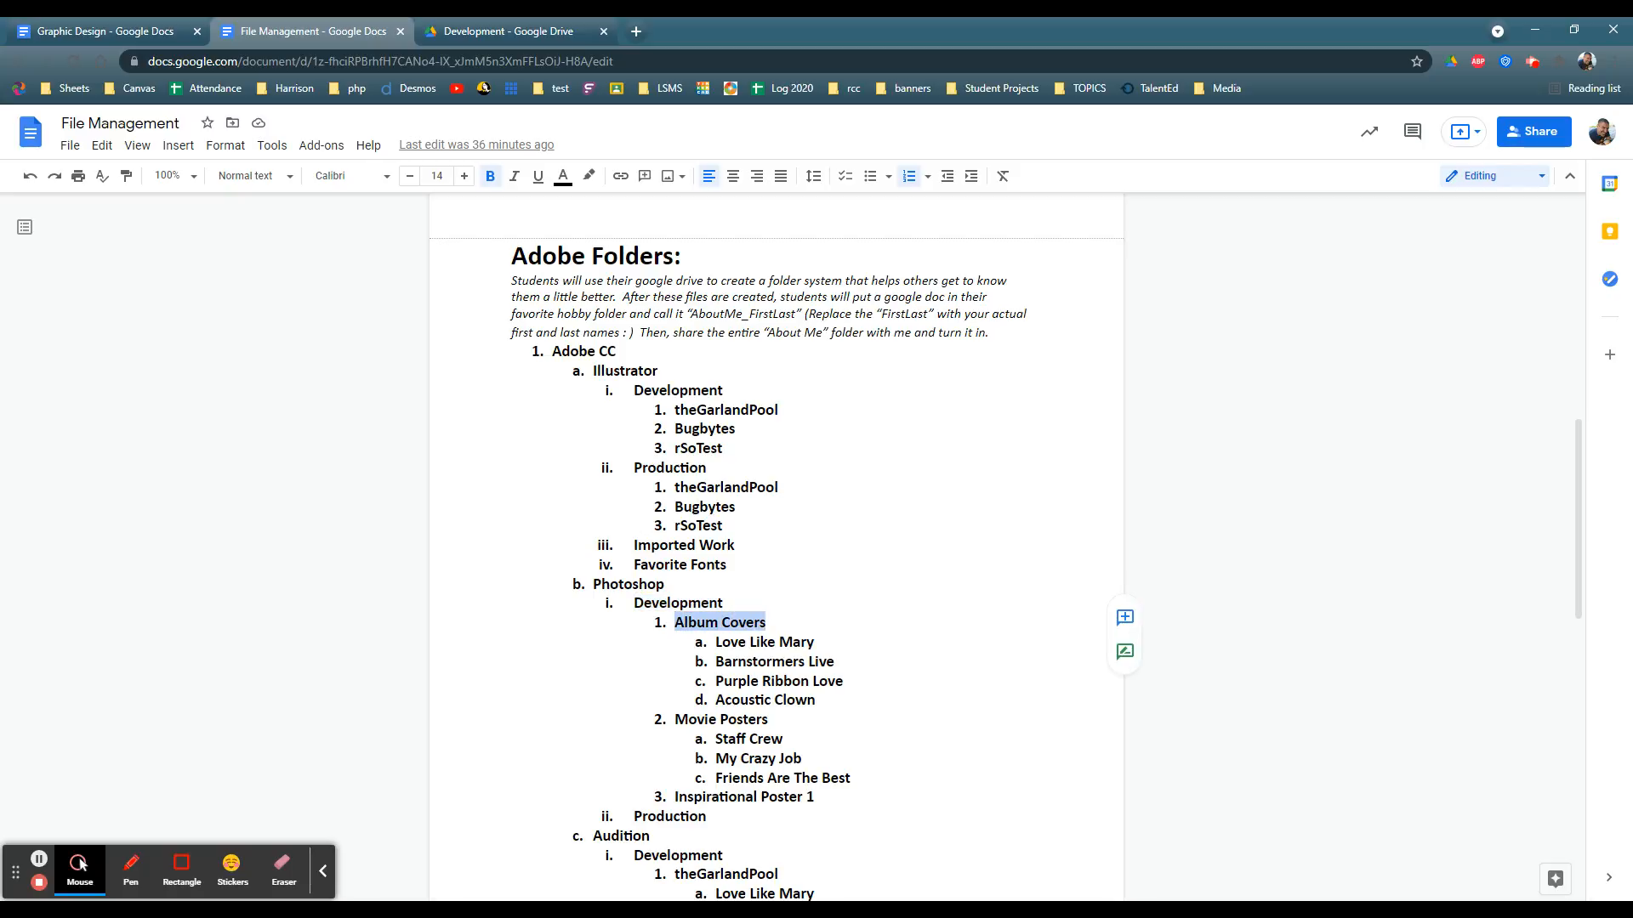
pyautogui.moveTo(675, 720); pyautogui.dragTo(768, 720)
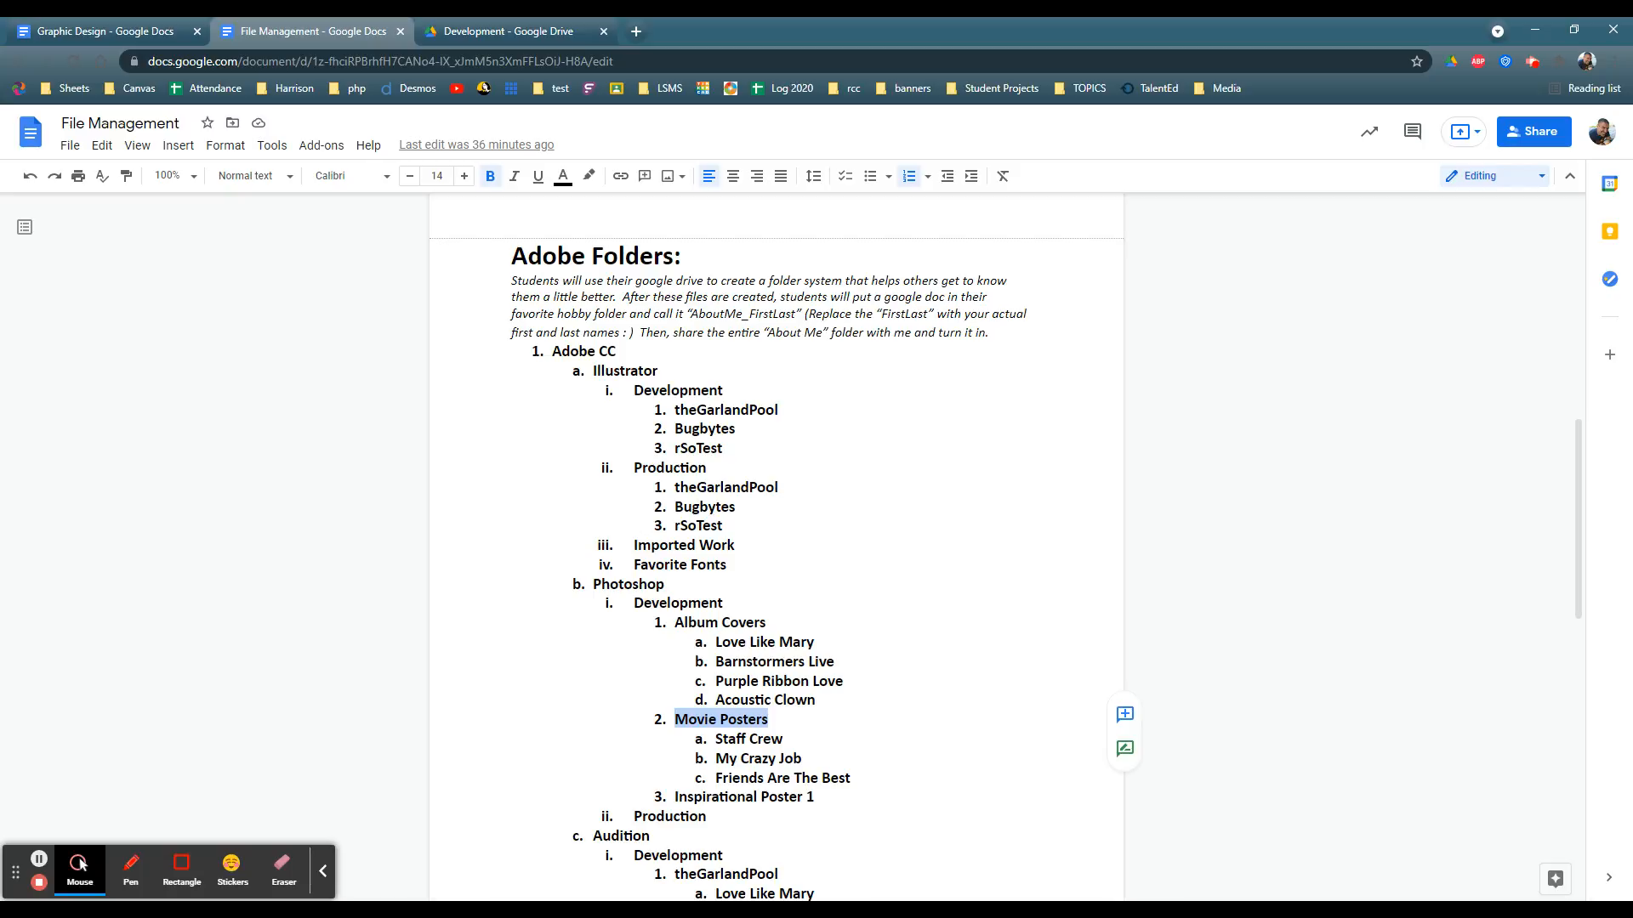
pyautogui.moveTo(675, 623); pyautogui.dragTo(765, 622)
pyautogui.moveTo(675, 719); pyautogui.dragTo(768, 720)
# Step: Examine the outline under Audition's Development folder, including theGarlandPool with its subfolders, LocalArtist 1 and LocalArtist 2
pyautogui.scroll(-4, 776, 544)
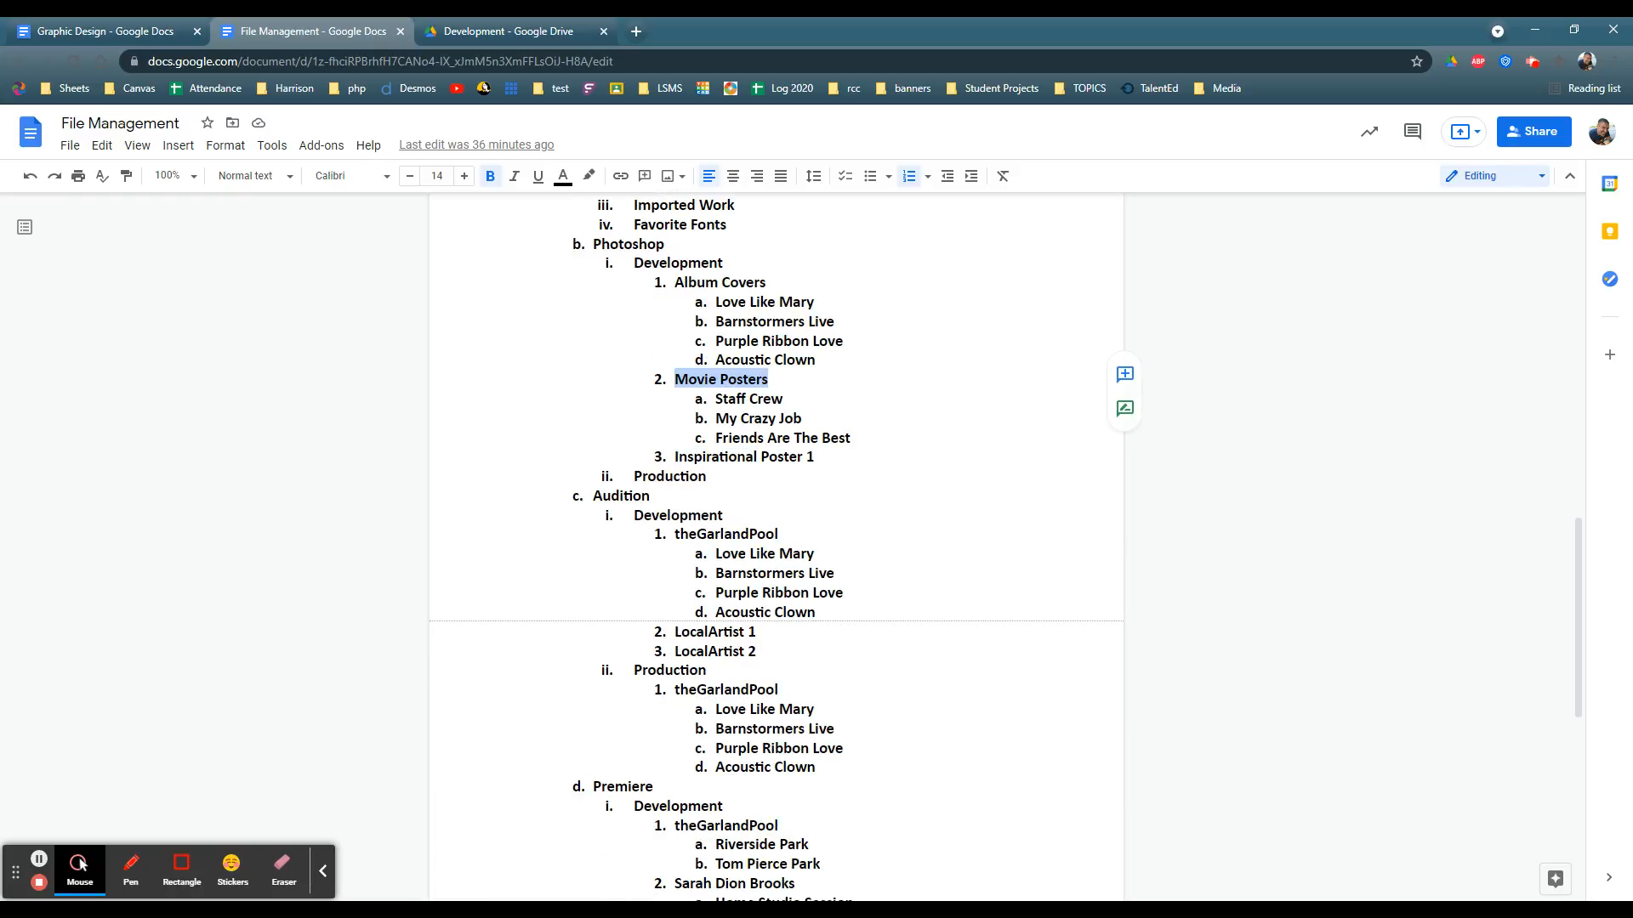
pyautogui.scroll(-3, 776, 544)
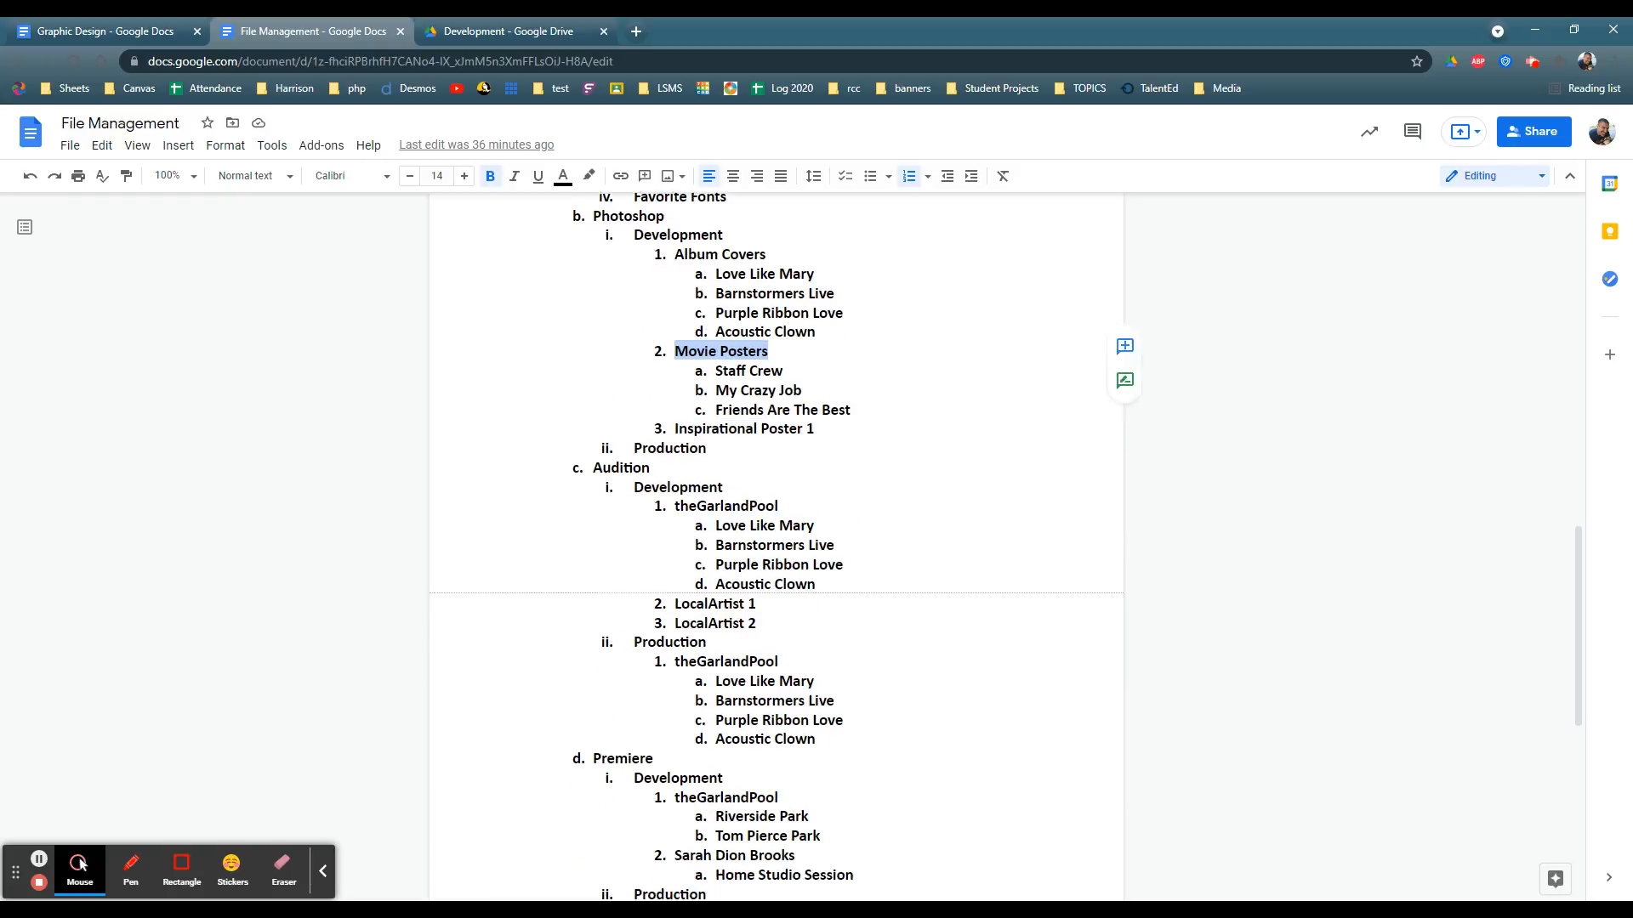
pyautogui.moveTo(756, 377); pyautogui.dragTo(674, 397)
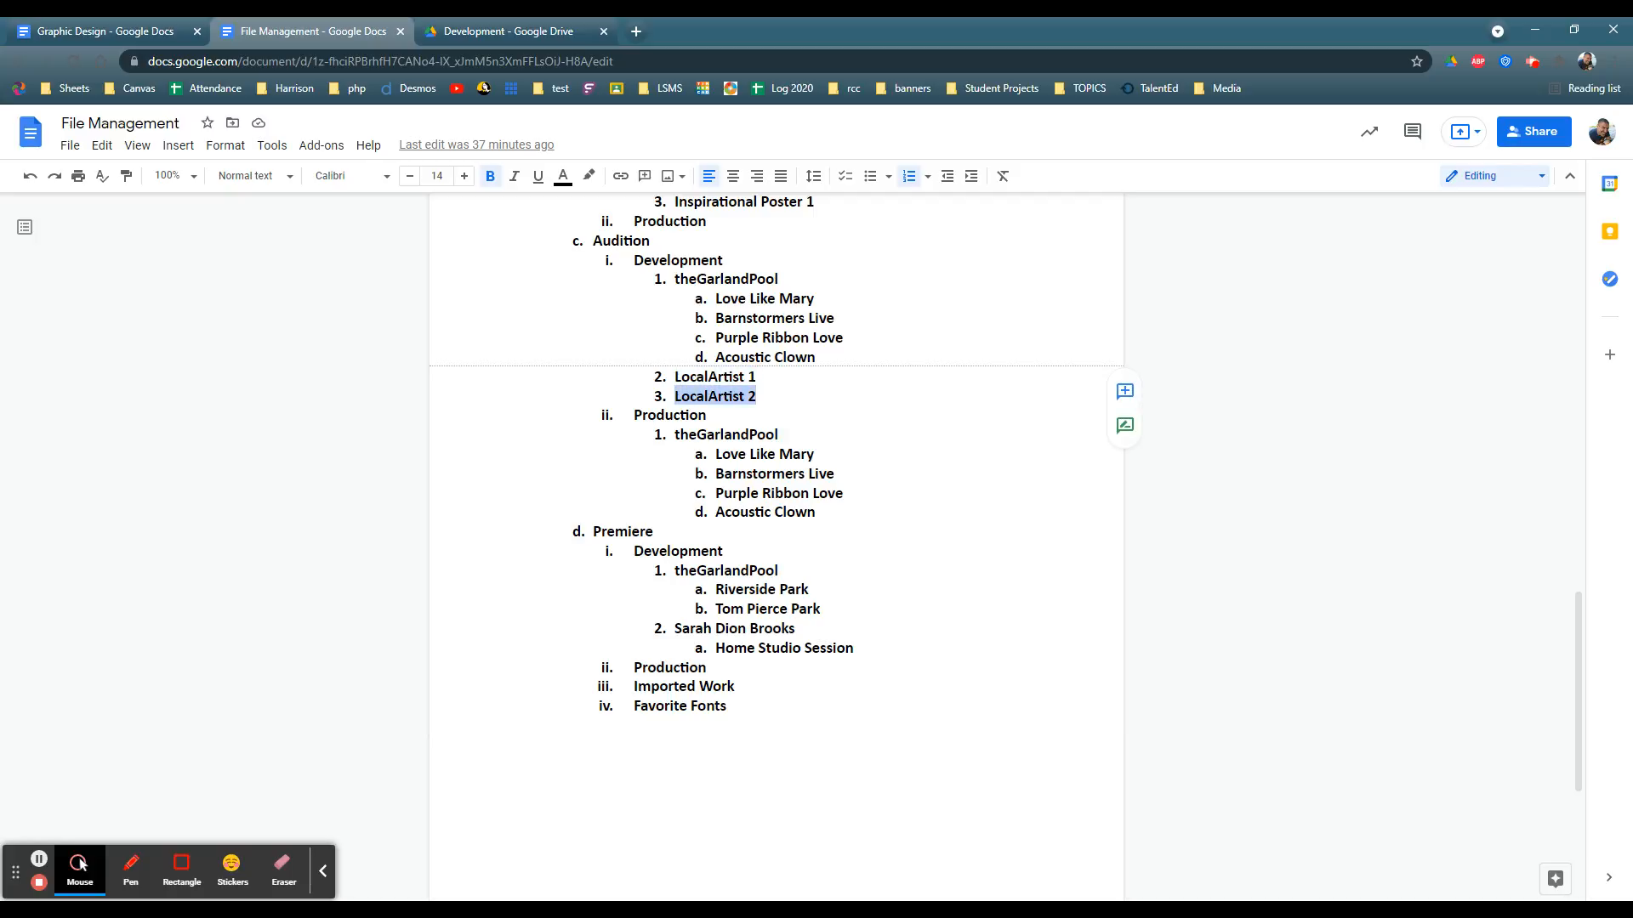
pyautogui.click(667, 260)
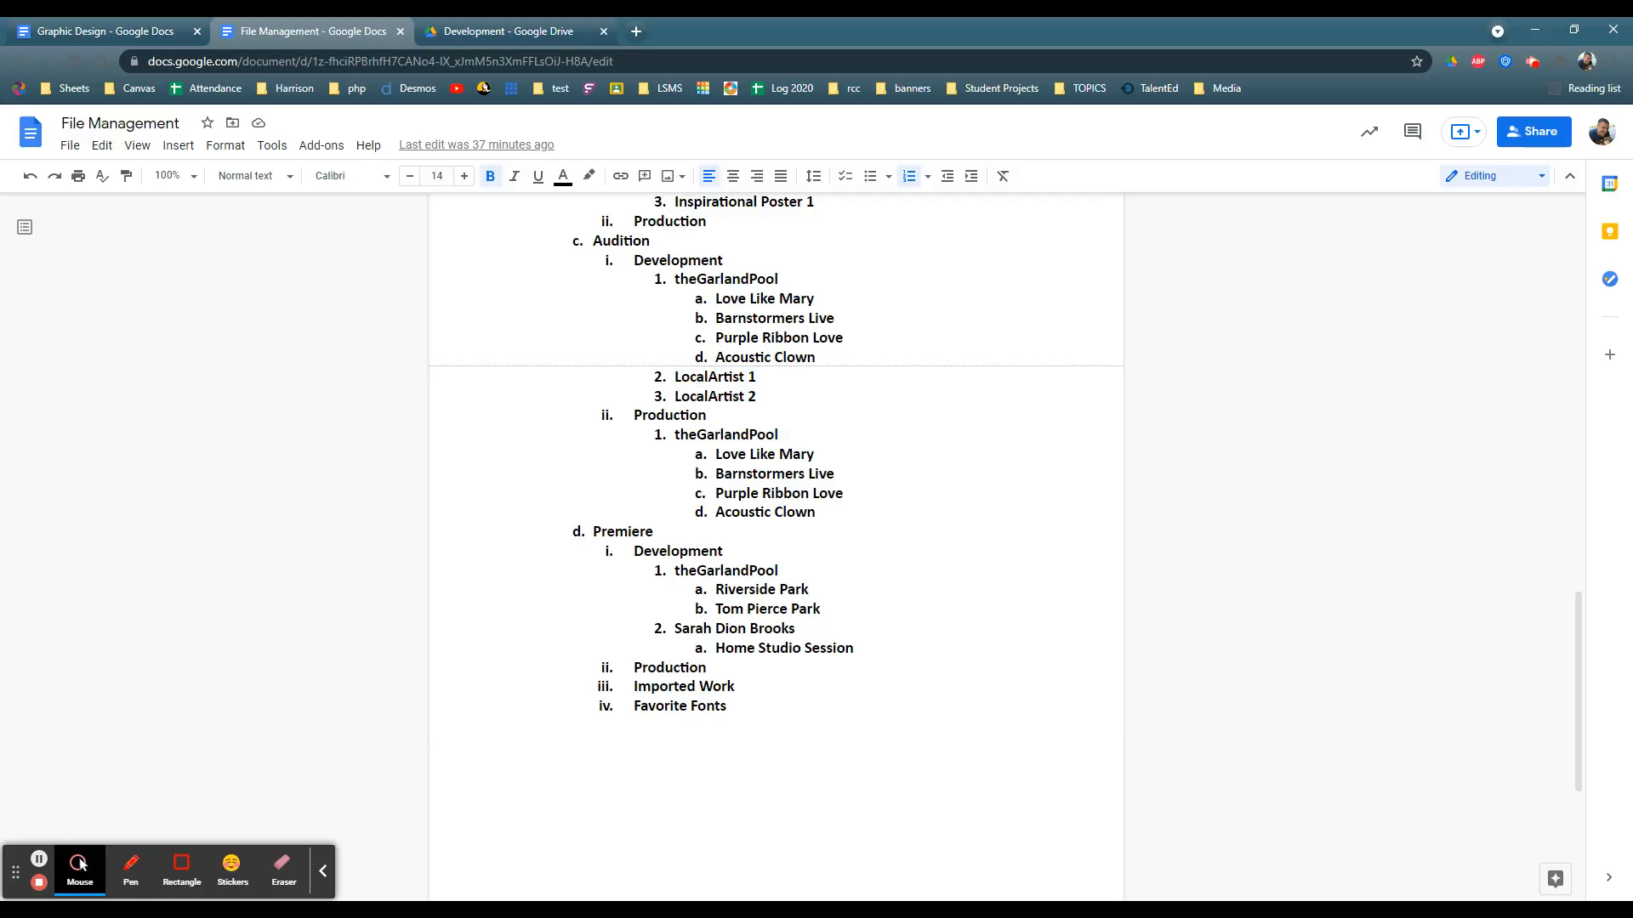
pyautogui.doubleClick(620, 241)
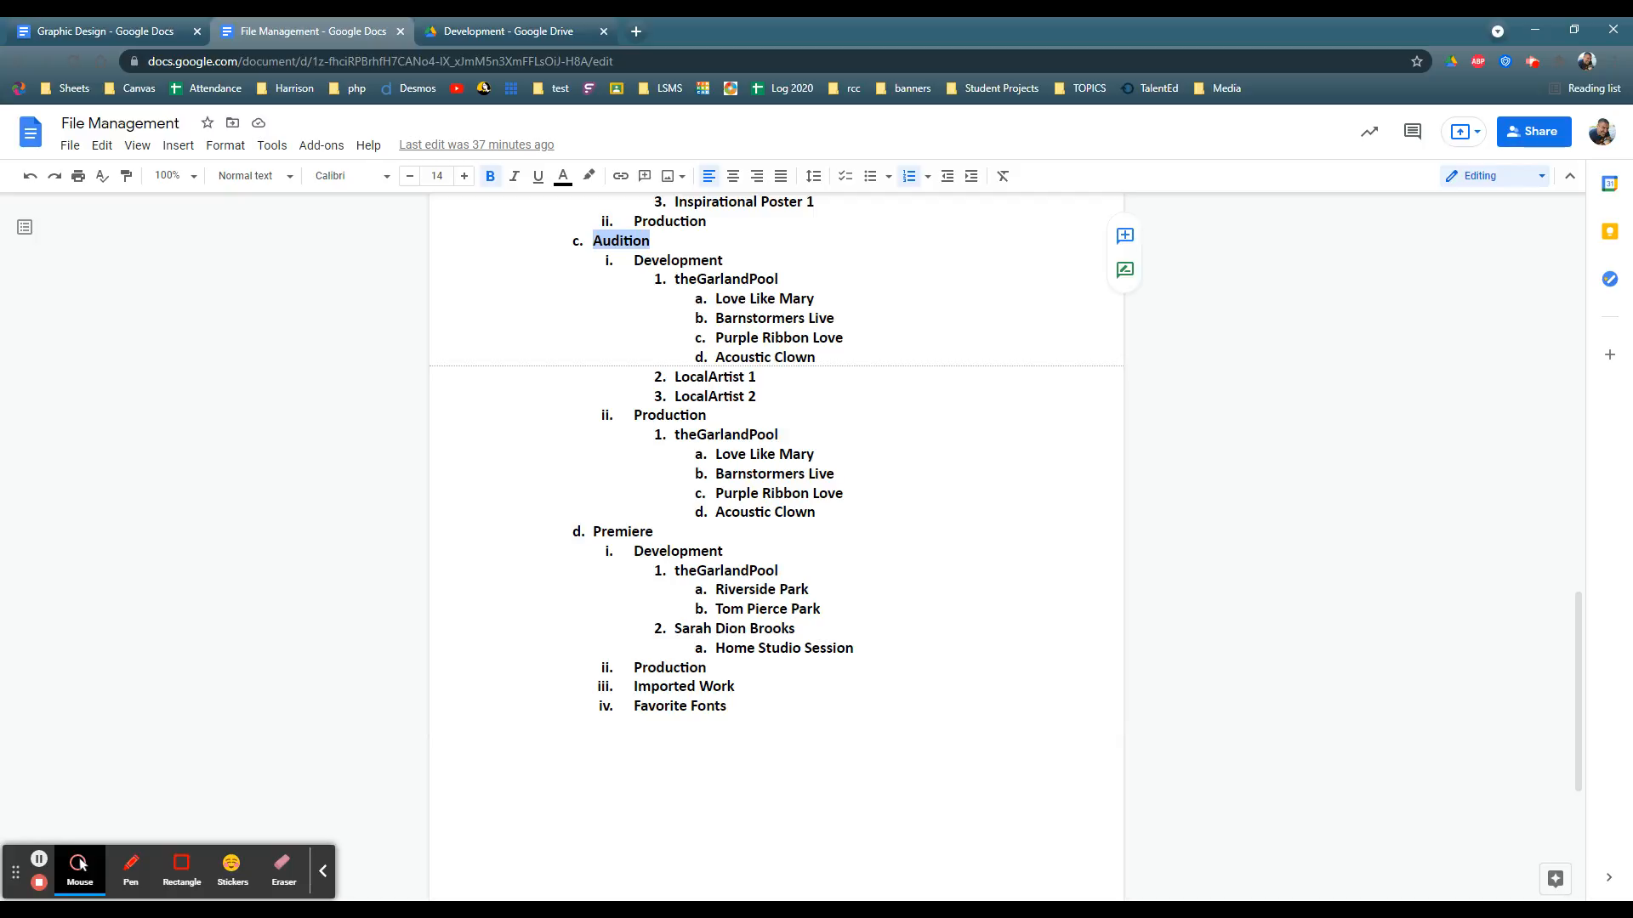
pyautogui.scroll(2, 776, 544)
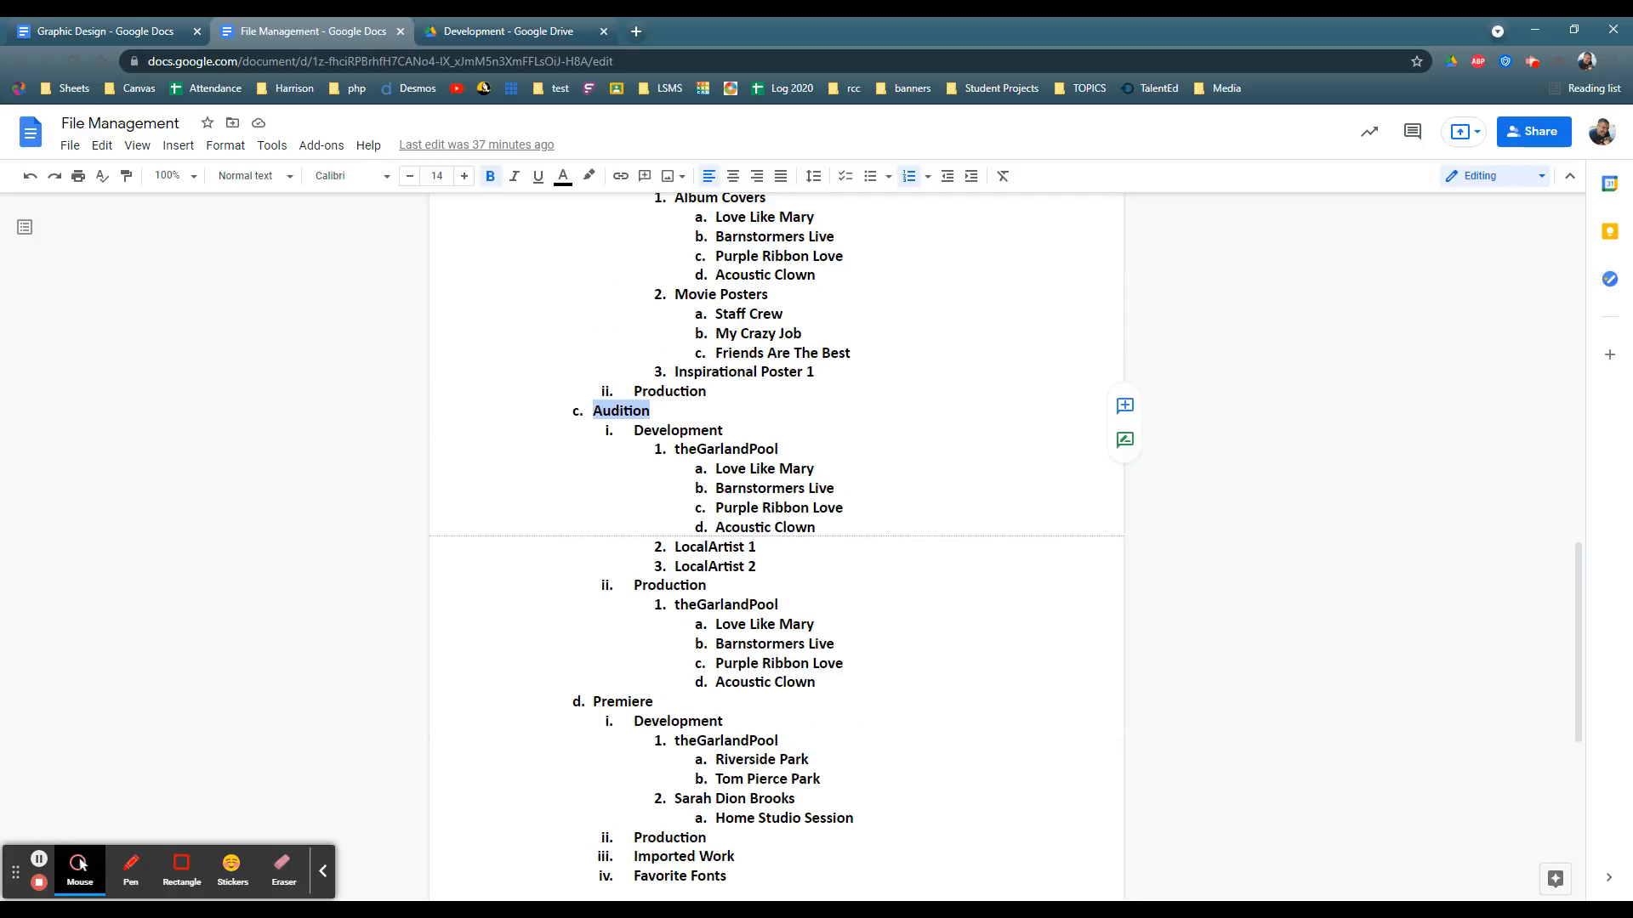
pyautogui.doubleClick(725, 449)
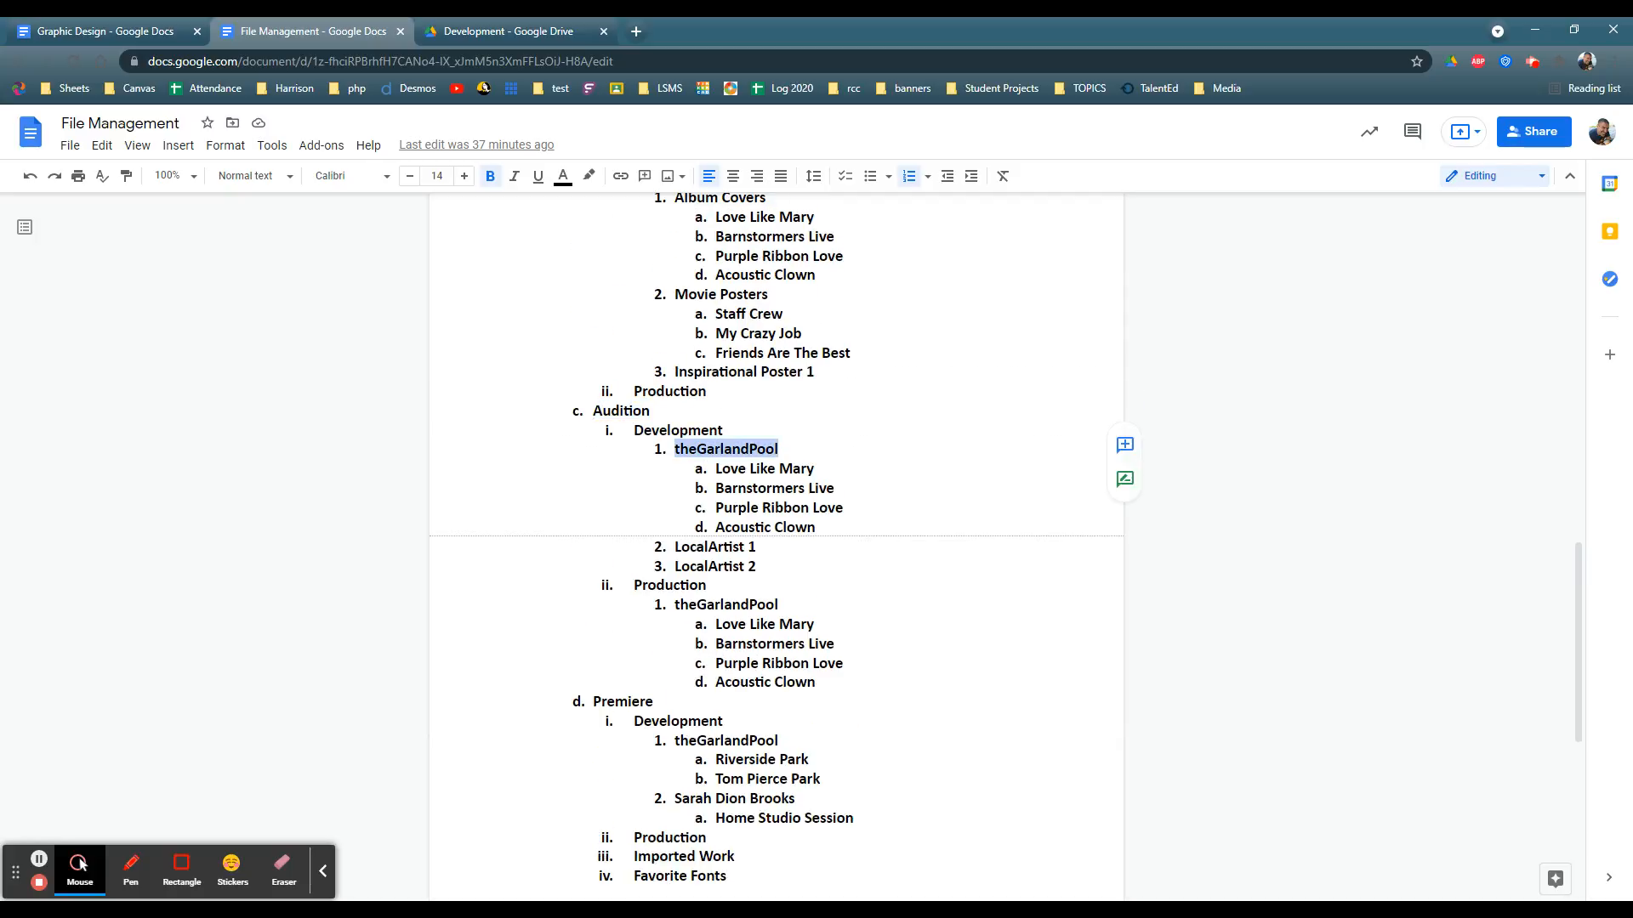
pyautogui.tripleClick(717, 468)
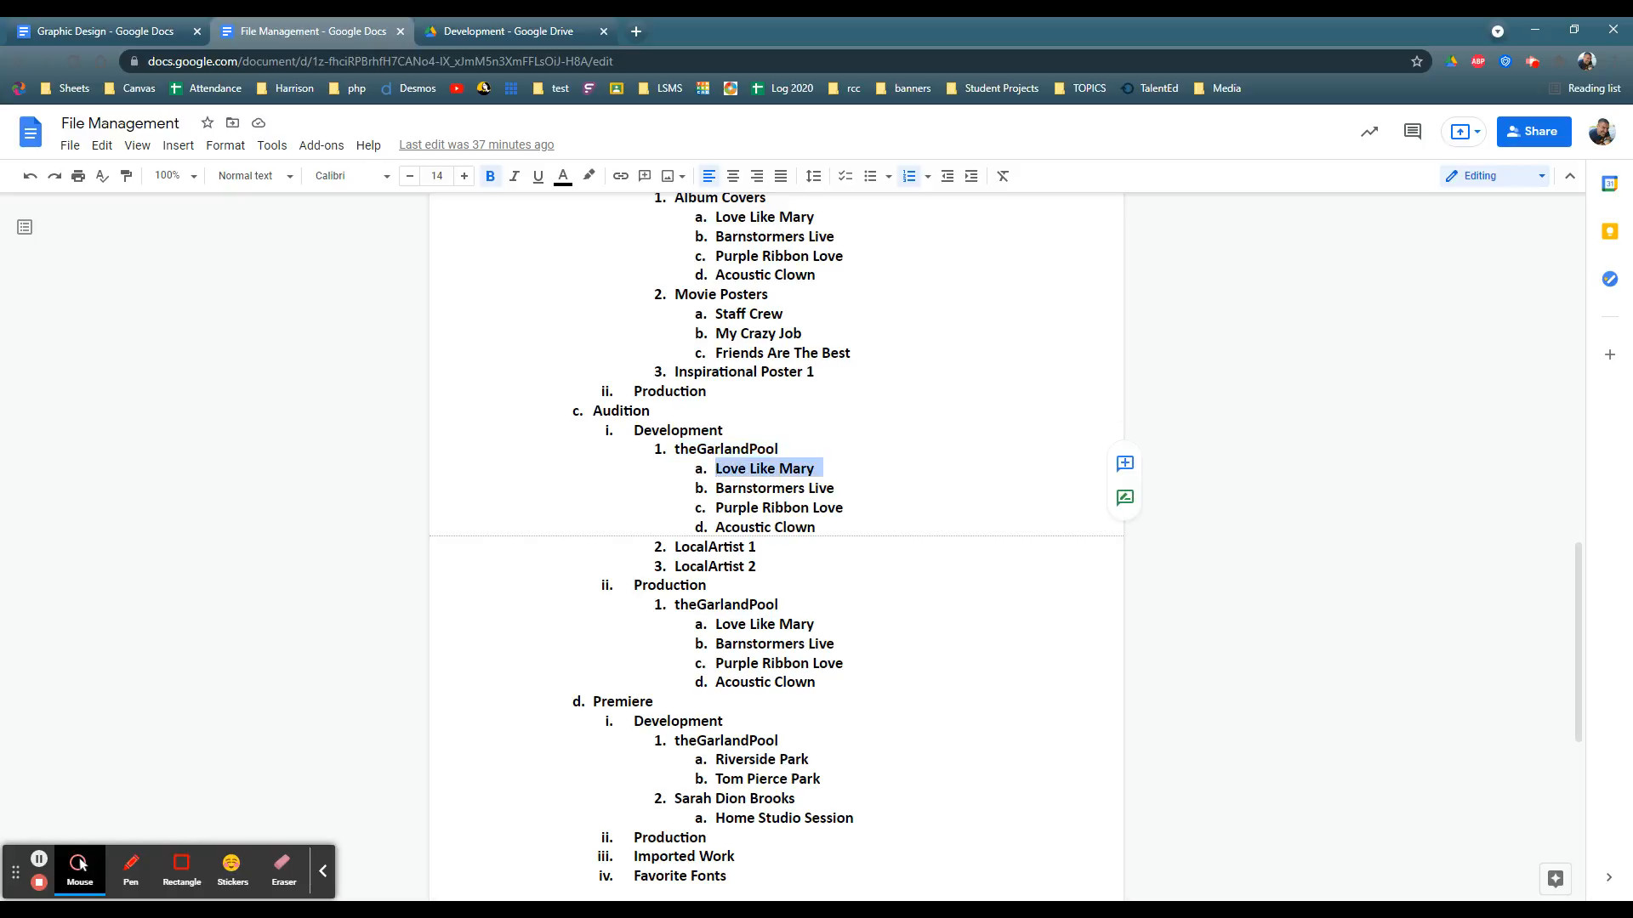
pyautogui.moveTo(716, 489); pyautogui.dragTo(844, 488)
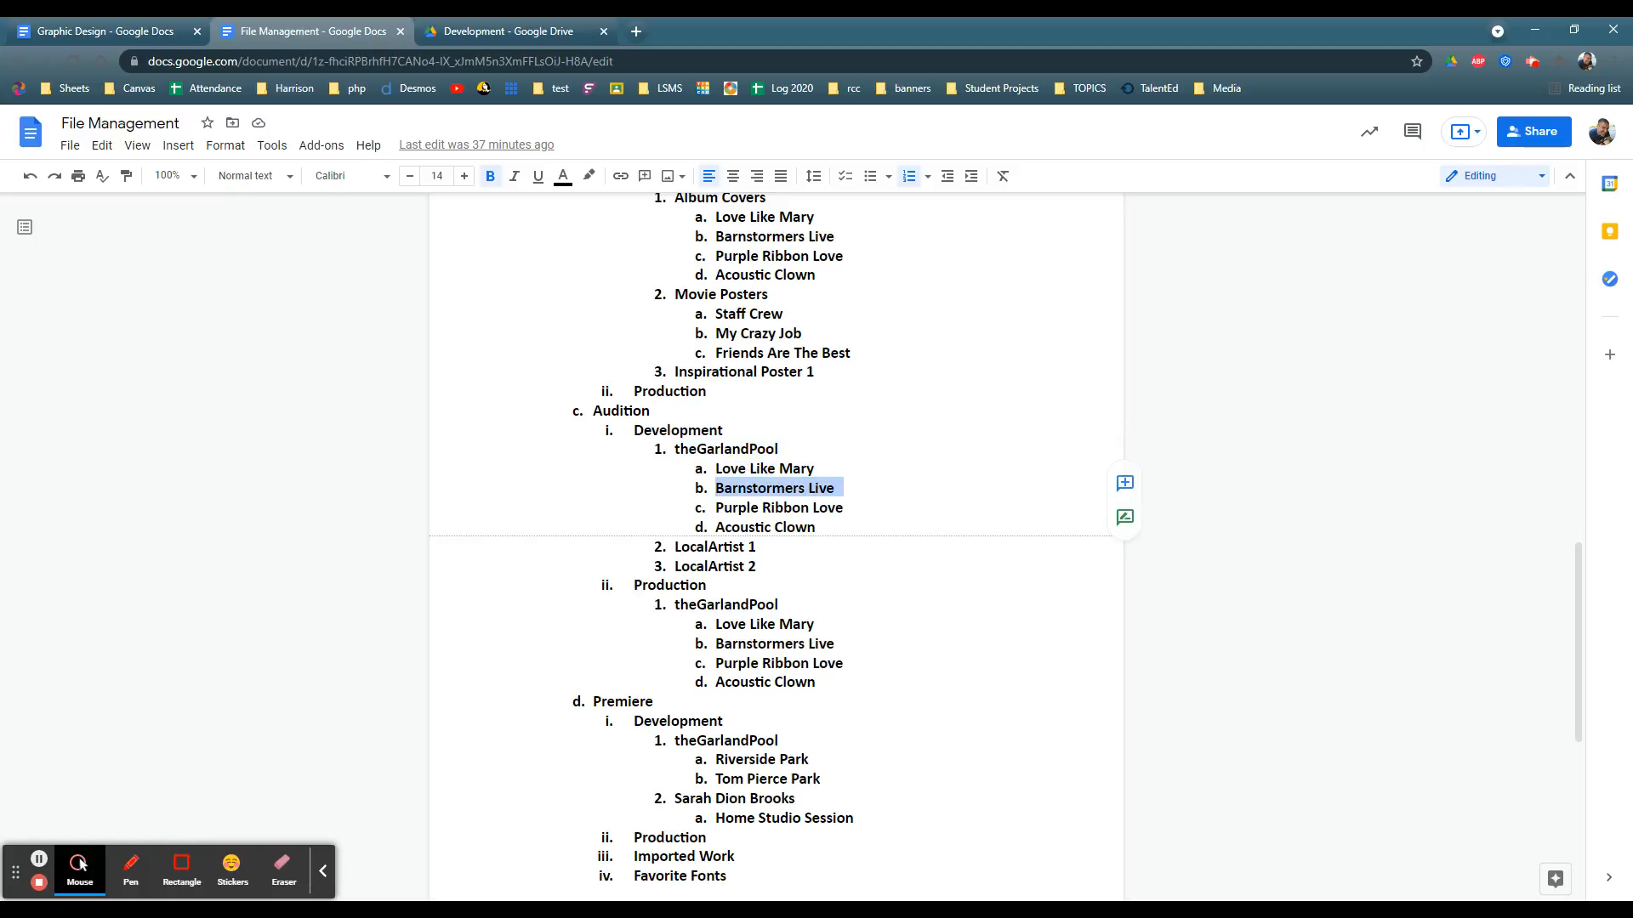
pyautogui.moveTo(674, 449); pyautogui.dragTo(786, 449)
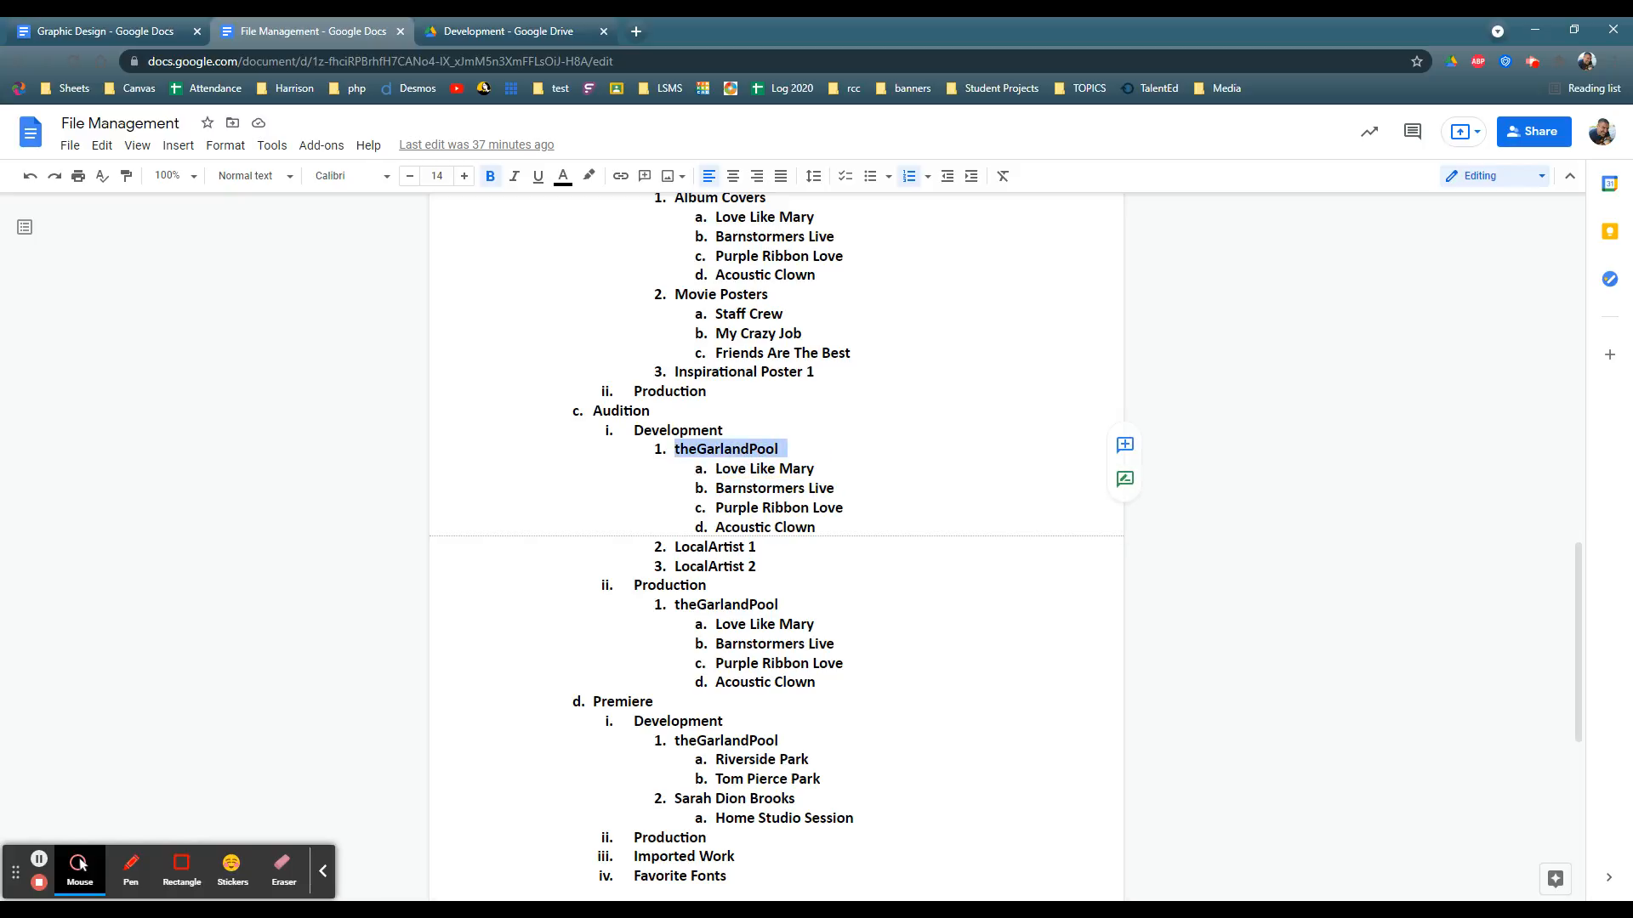
pyautogui.click(758, 547)
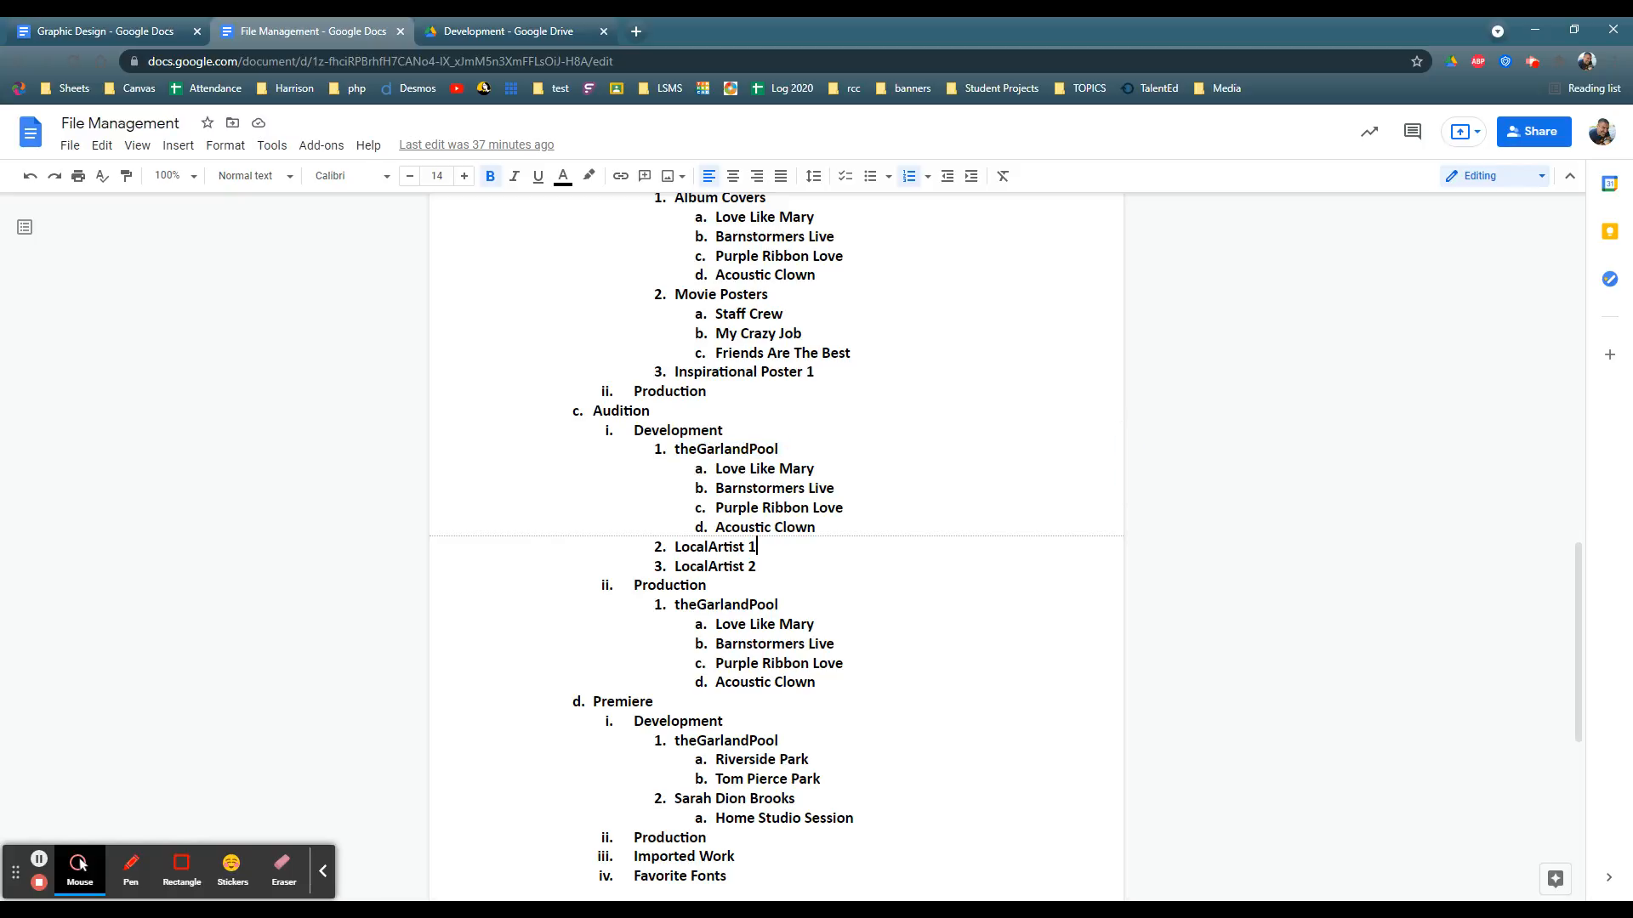
pyautogui.doubleClick(624, 411)
pyautogui.moveTo(756, 547); pyautogui.dragTo(674, 567)
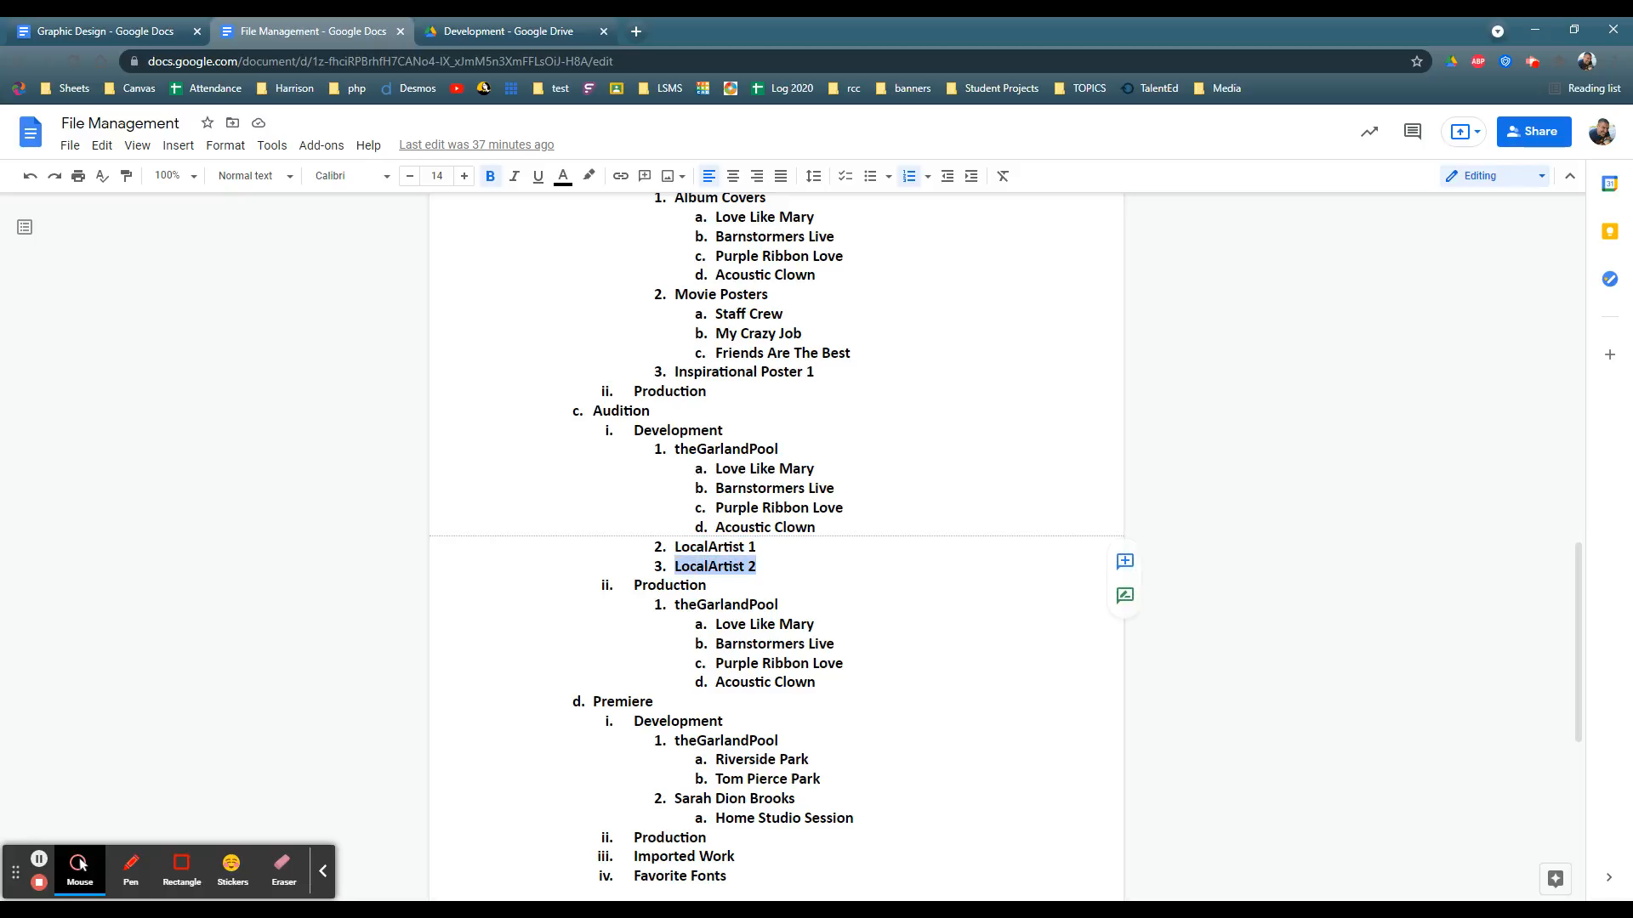
pyautogui.click(707, 586)
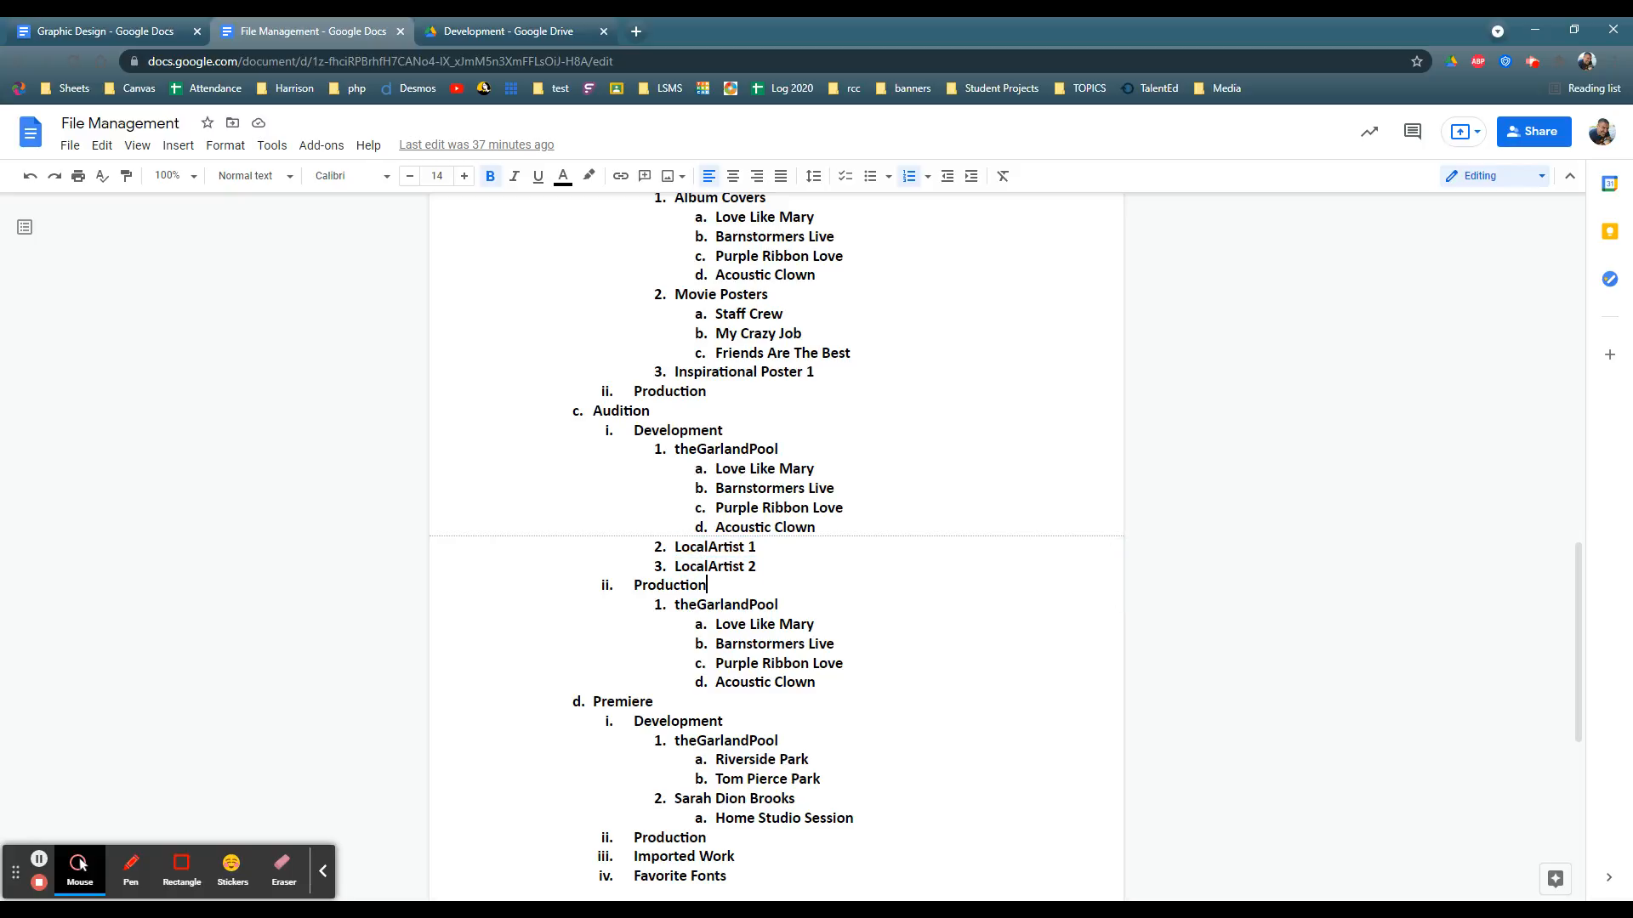
# Step: Compare the theGarlandPool subfolders listed under Audition's Development and Production folders
pyautogui.scroll(-1, 775, 544)
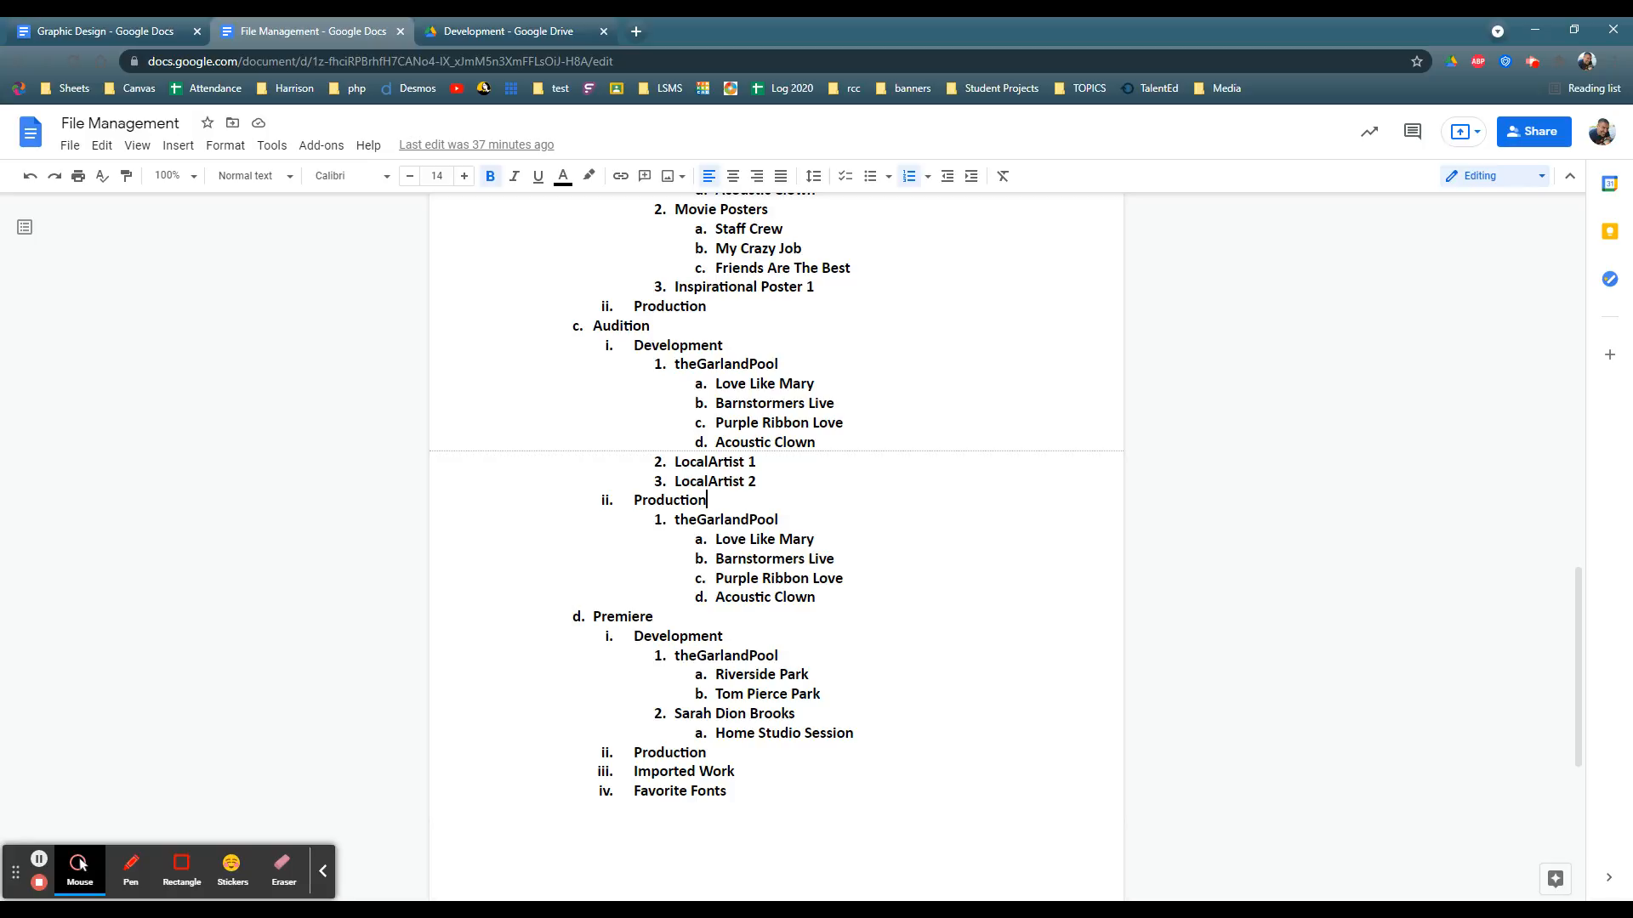
pyautogui.moveTo(716, 384); pyautogui.dragTo(813, 383)
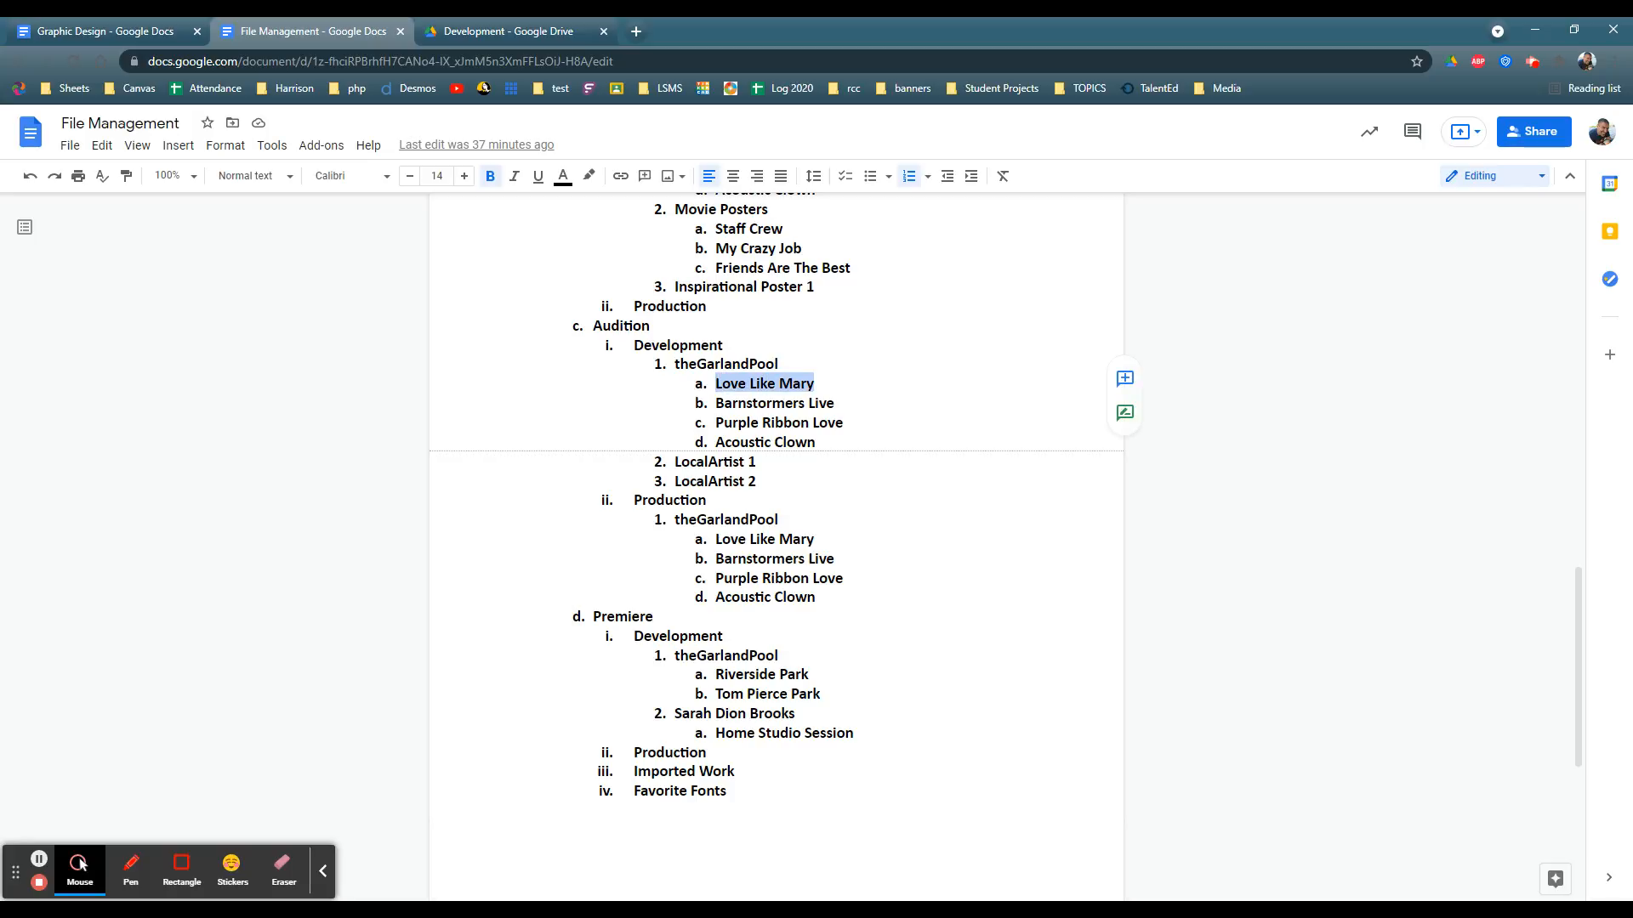
pyautogui.moveTo(675, 520); pyautogui.dragTo(717, 539)
pyautogui.moveTo(716, 558); pyautogui.dragTo(843, 560)
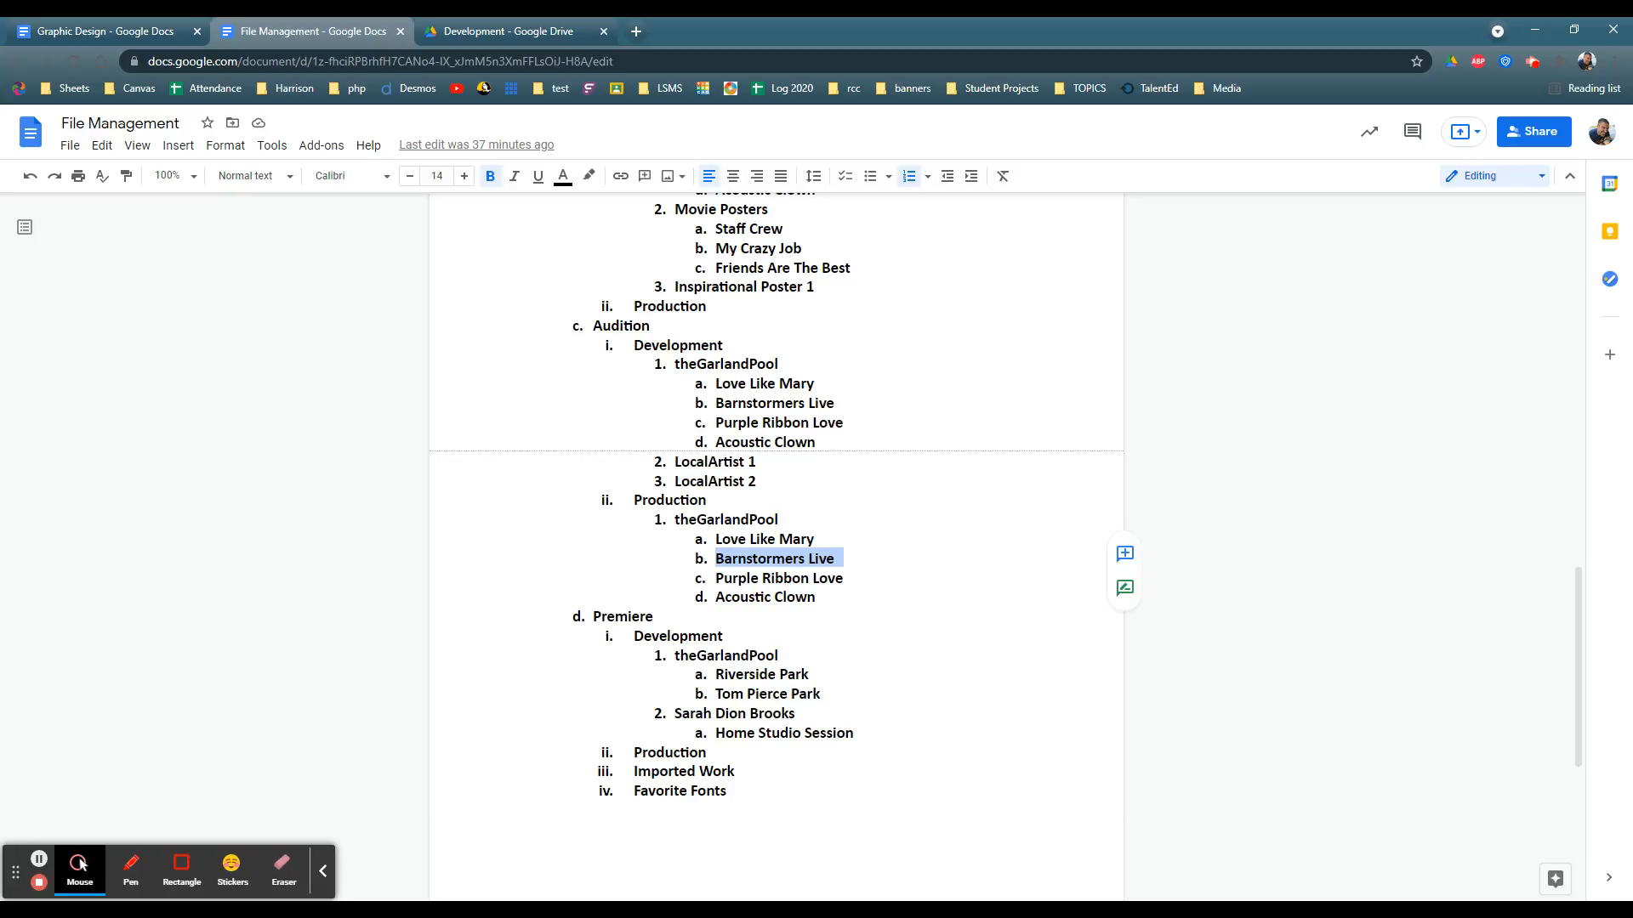
pyautogui.click(816, 597)
# Step: Examine the Premiere section of the outline, covering the Development folder's nested subfolders and the Production folder
pyautogui.scroll(-3, 644, 571)
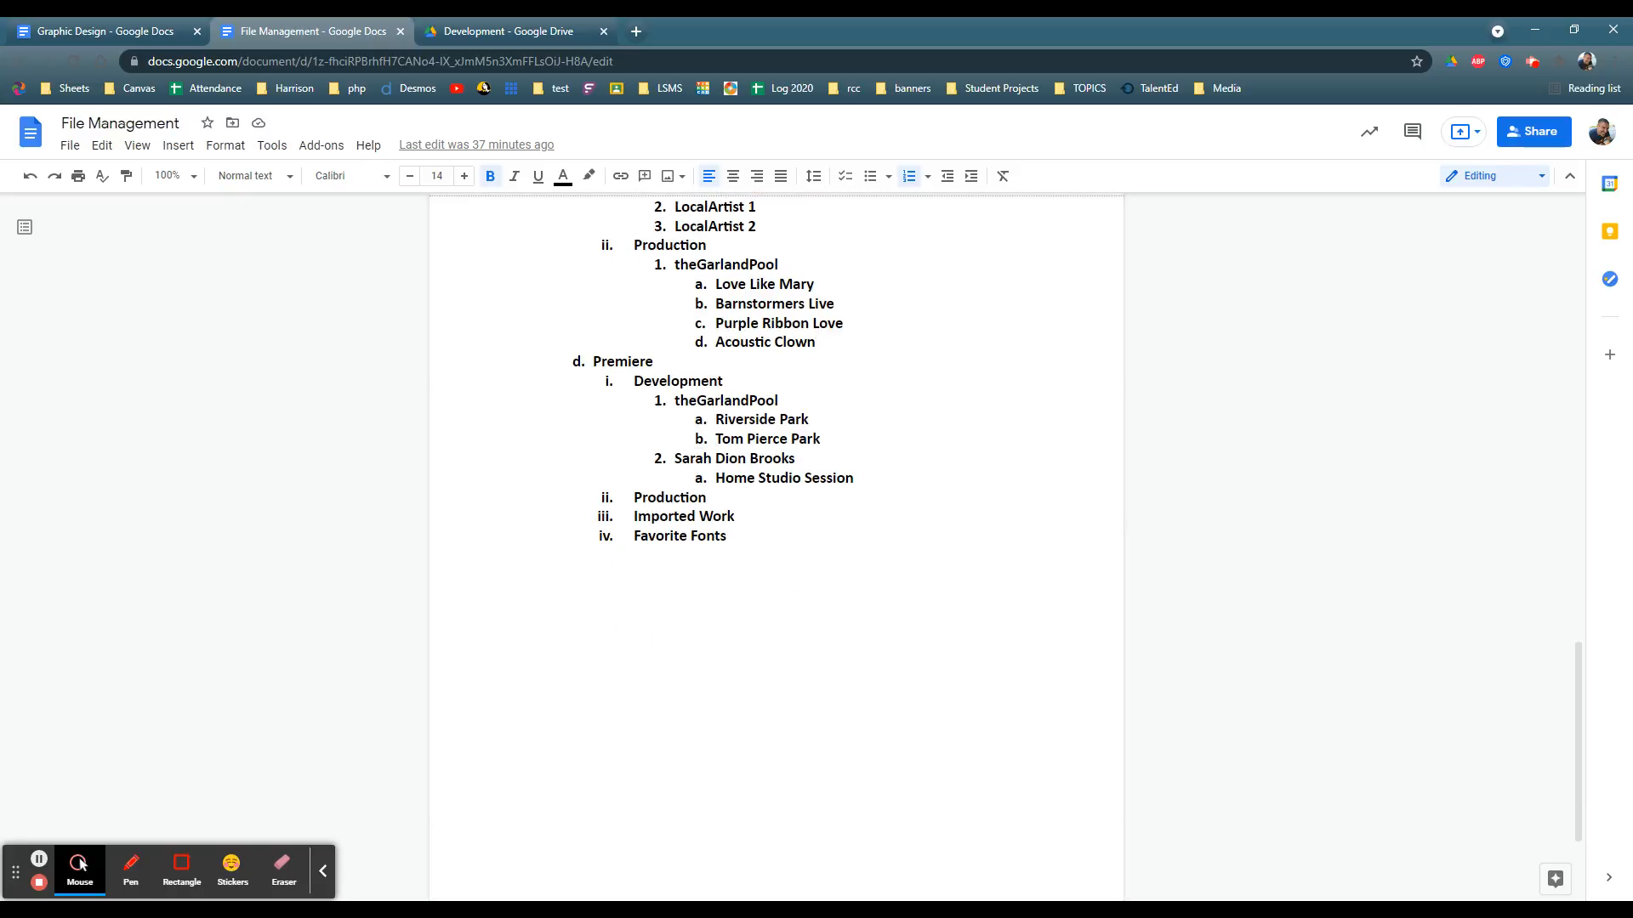
pyautogui.tripleClick(634, 381)
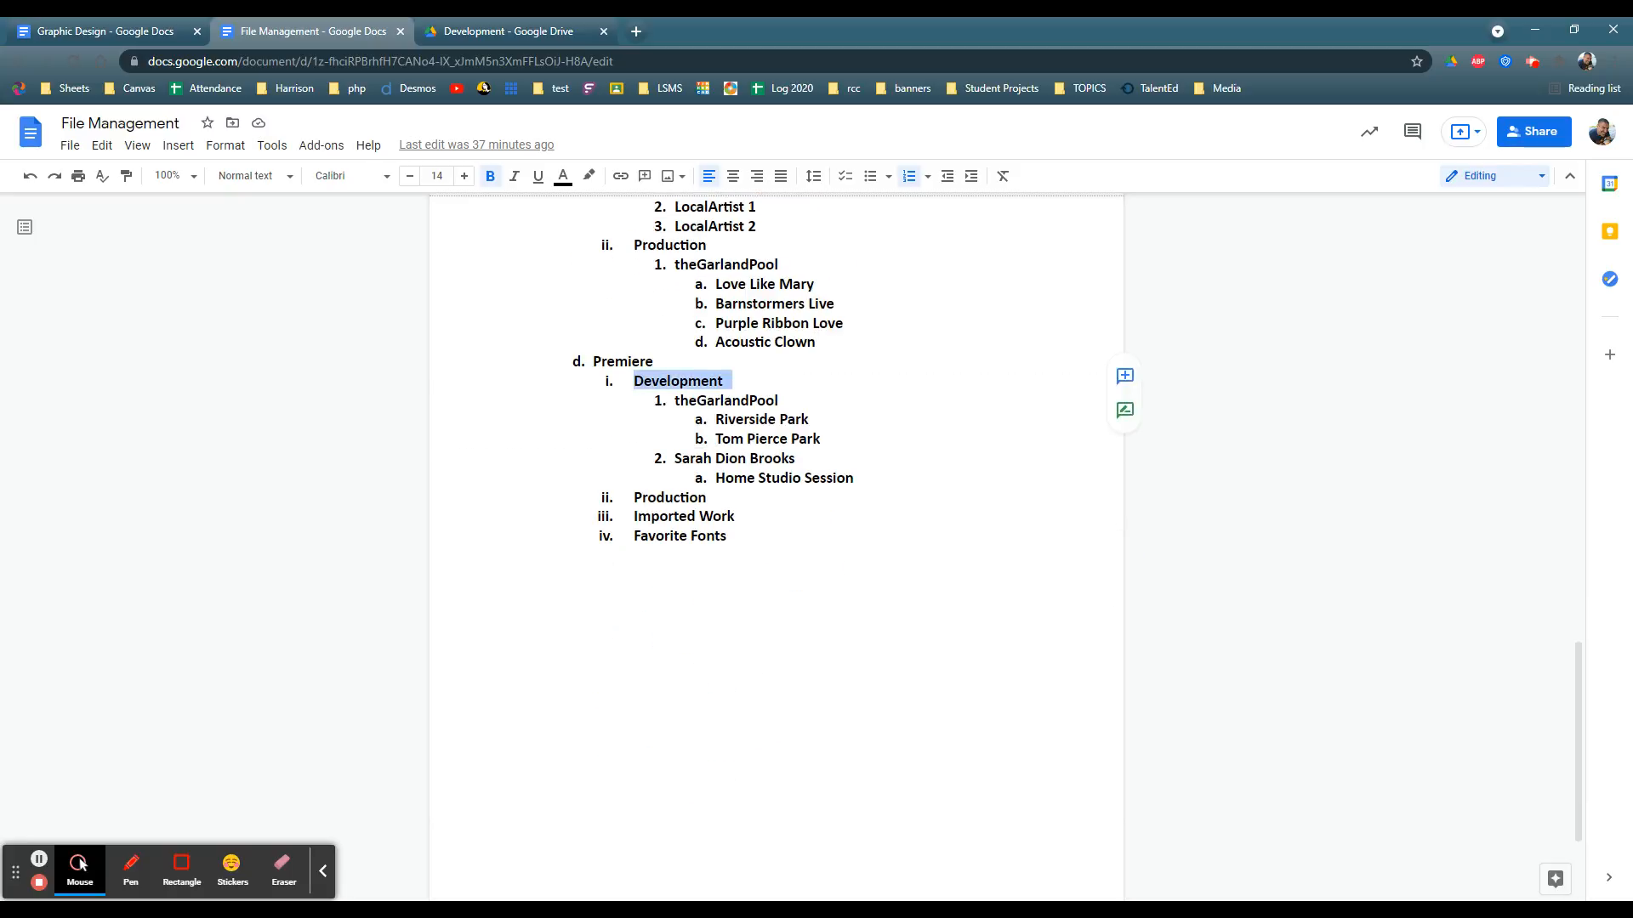
pyautogui.moveTo(674, 400); pyautogui.dragTo(819, 419)
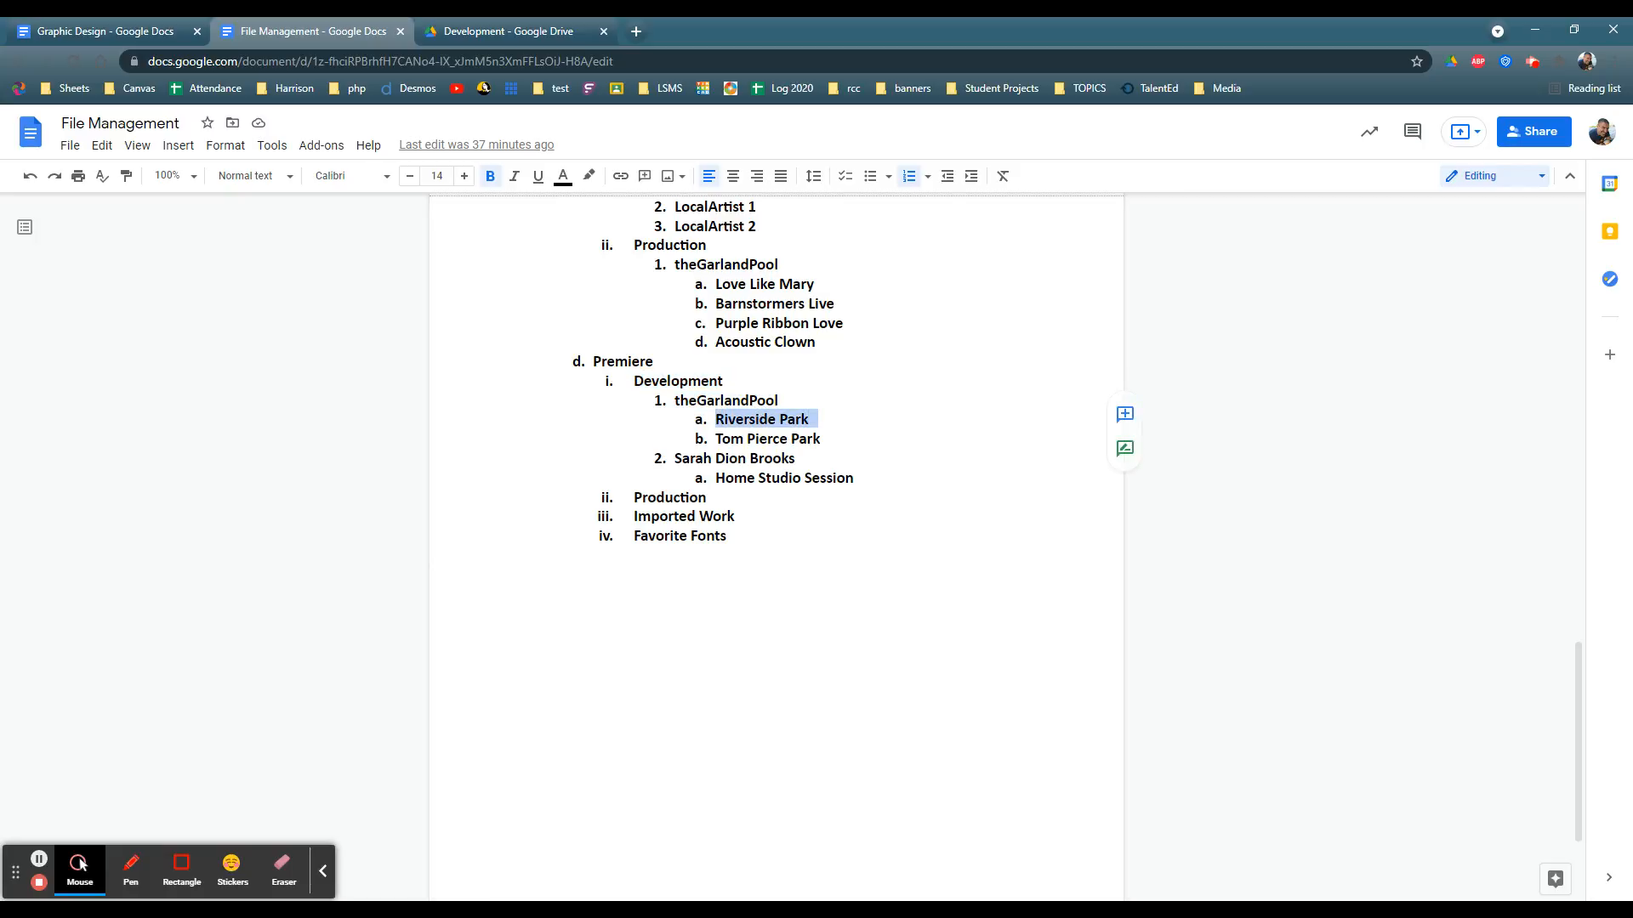
pyautogui.moveTo(716, 439); pyautogui.dragTo(828, 439)
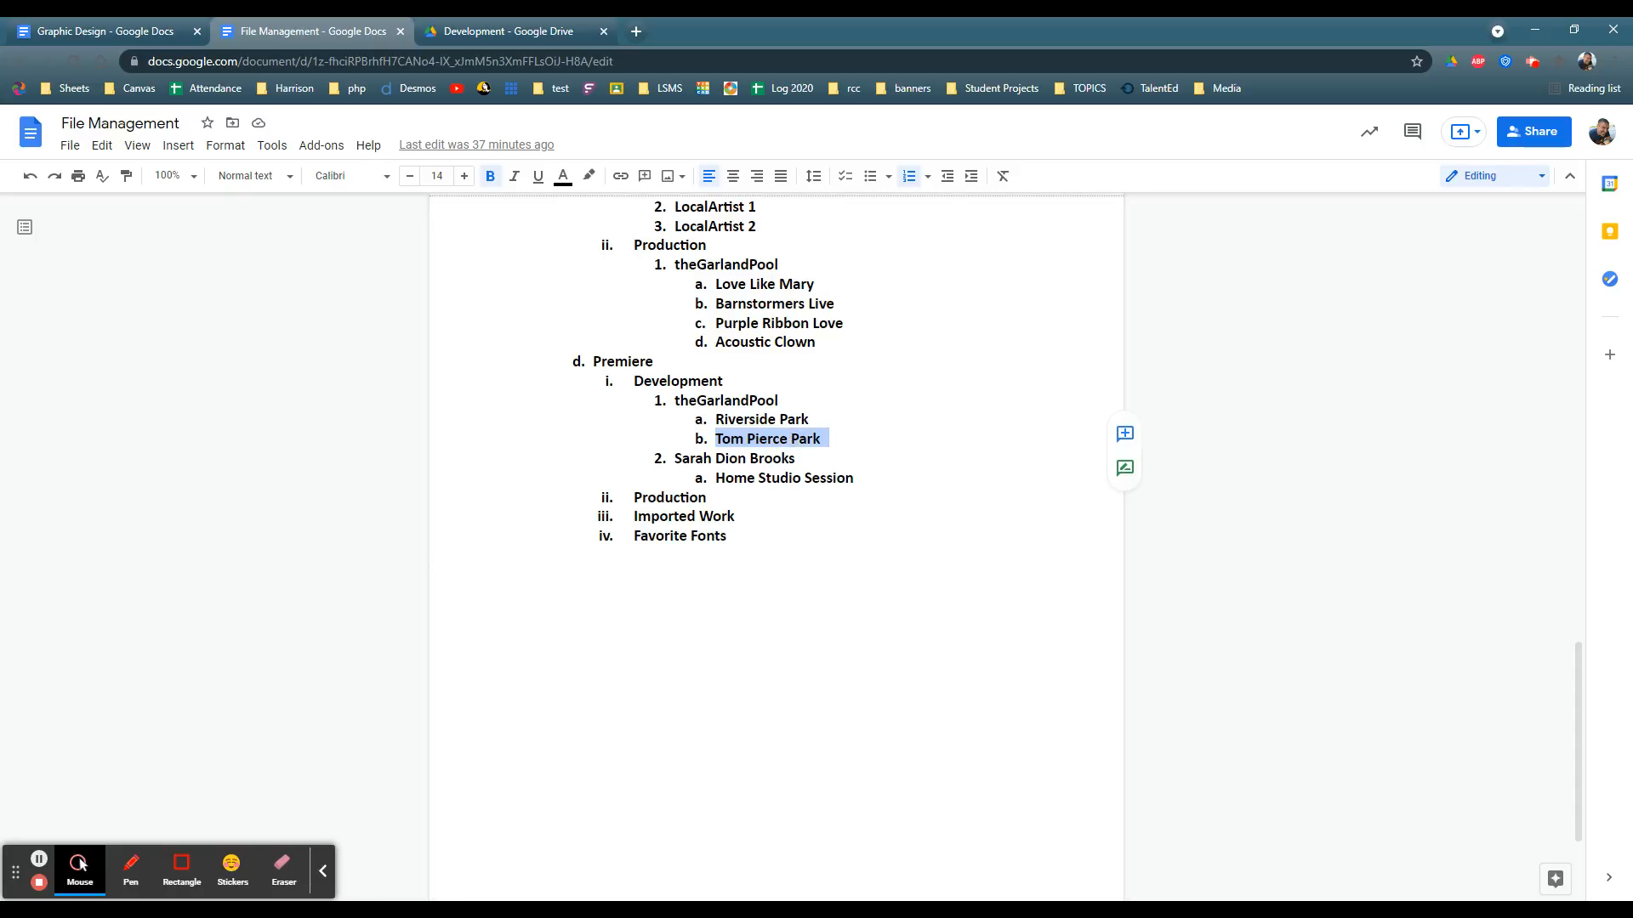
pyautogui.moveTo(674, 459); pyautogui.dragTo(854, 478)
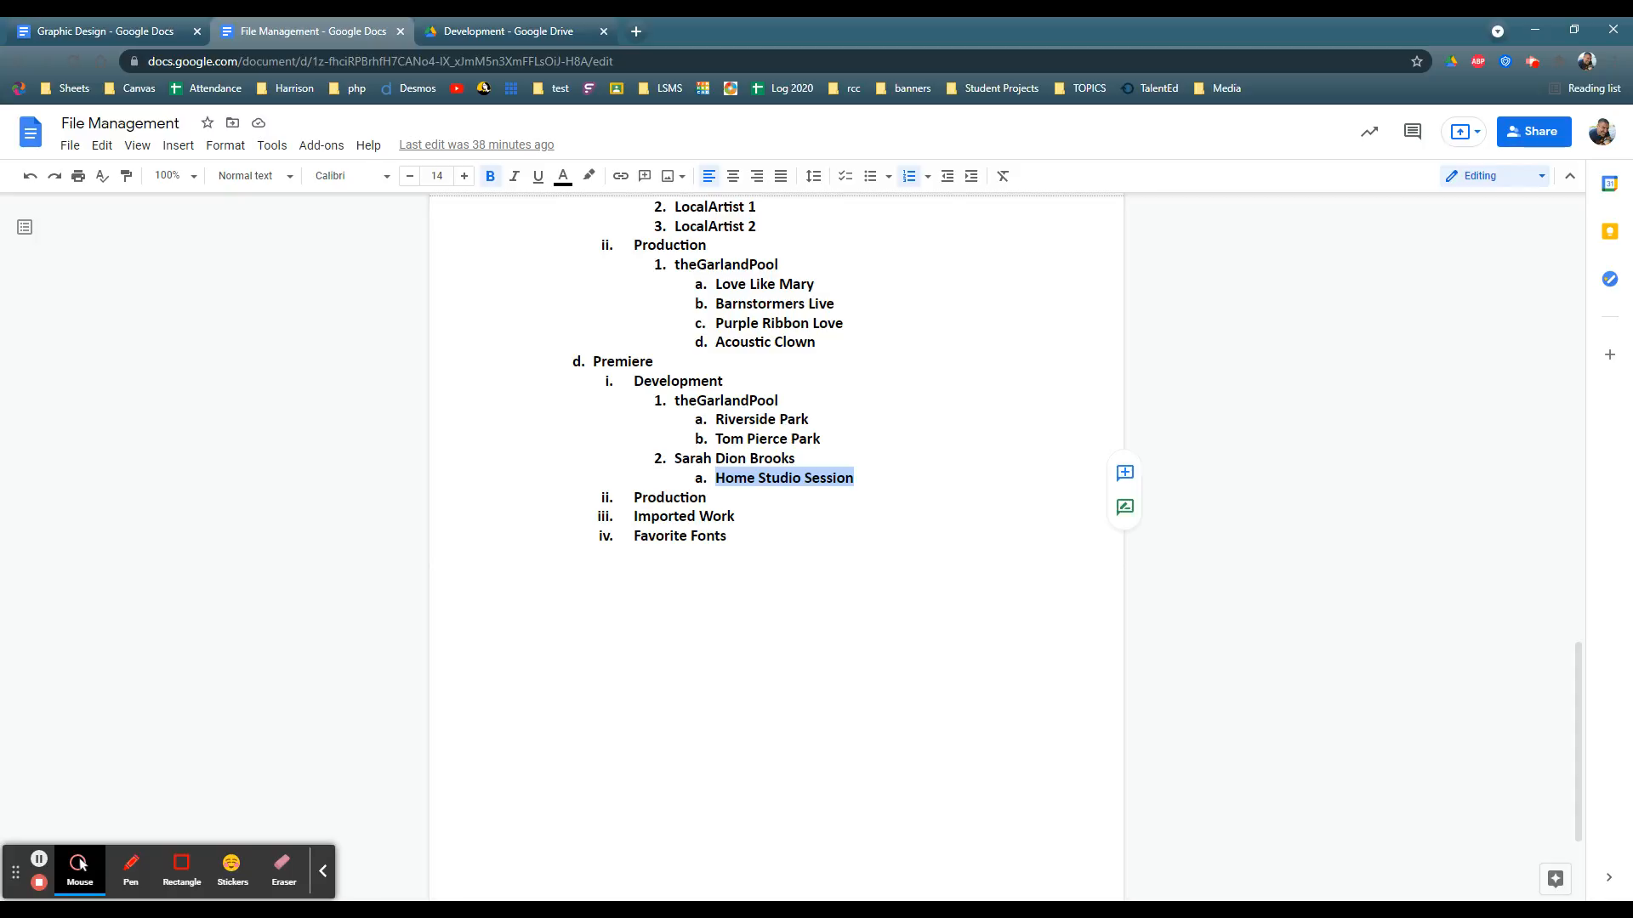
pyautogui.click(688, 381)
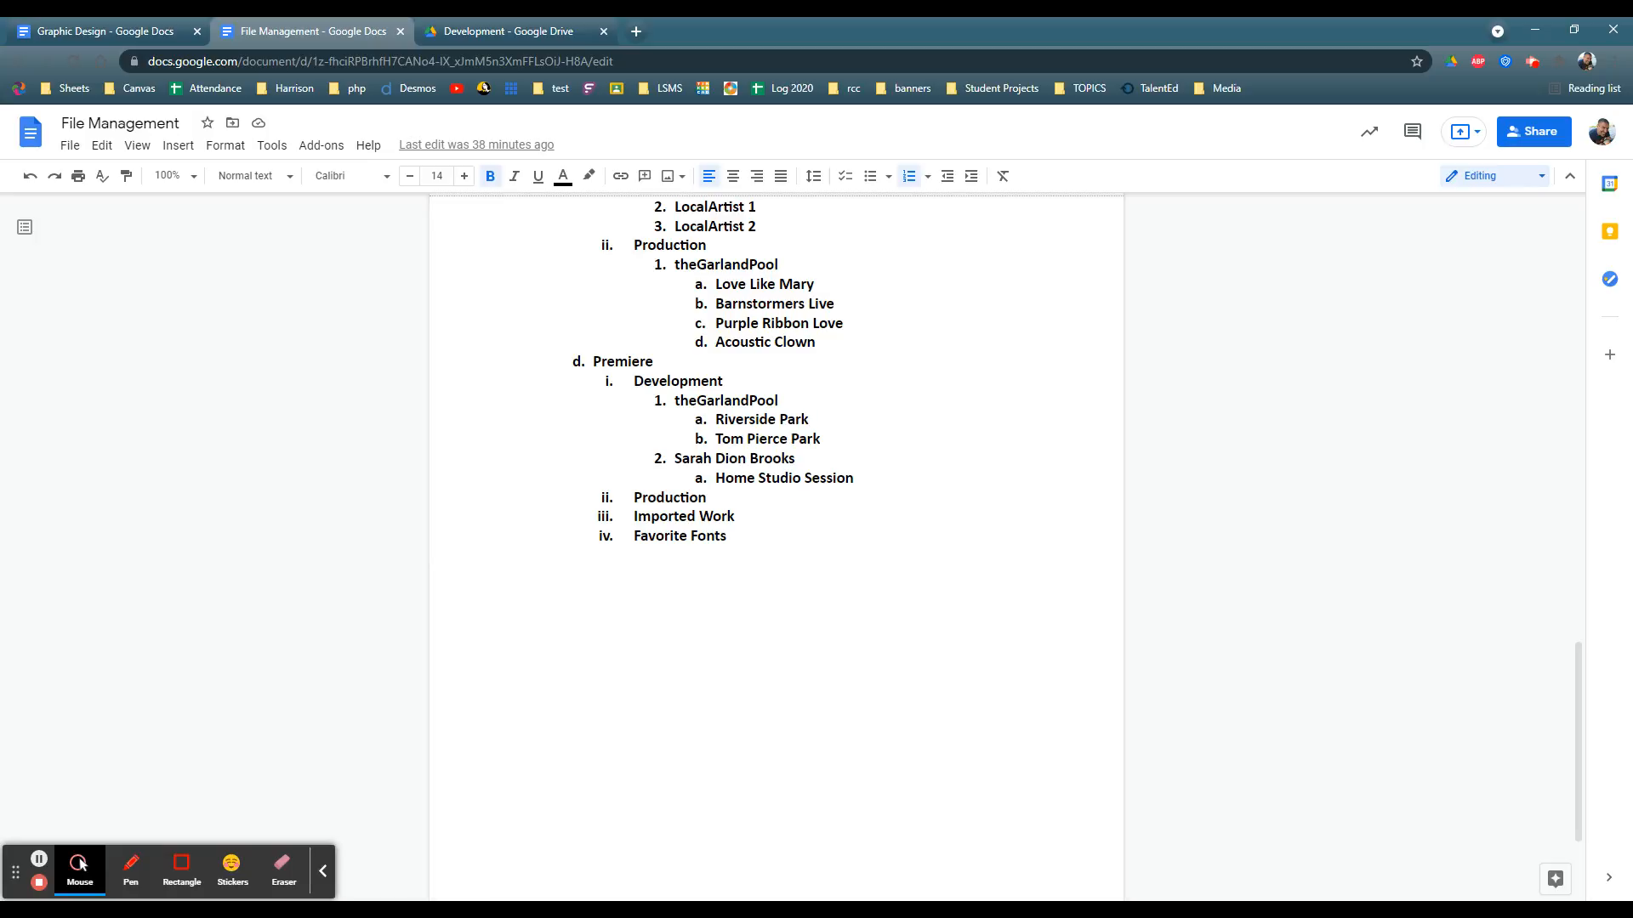
pyautogui.hotkey('shift', 'End')
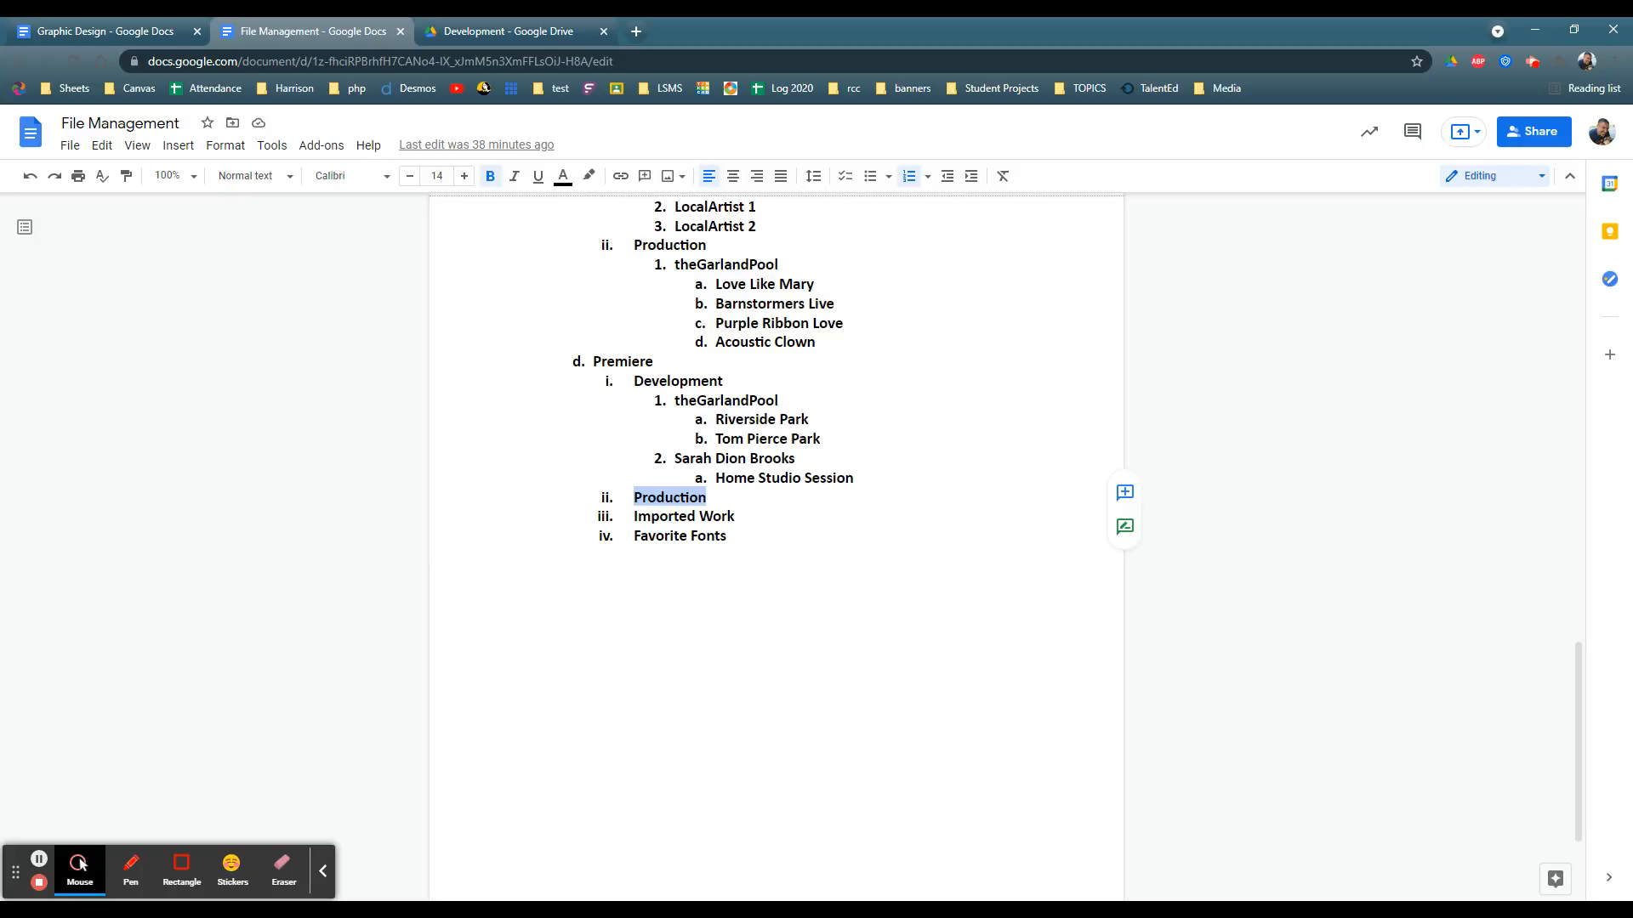
pyautogui.press('Right')
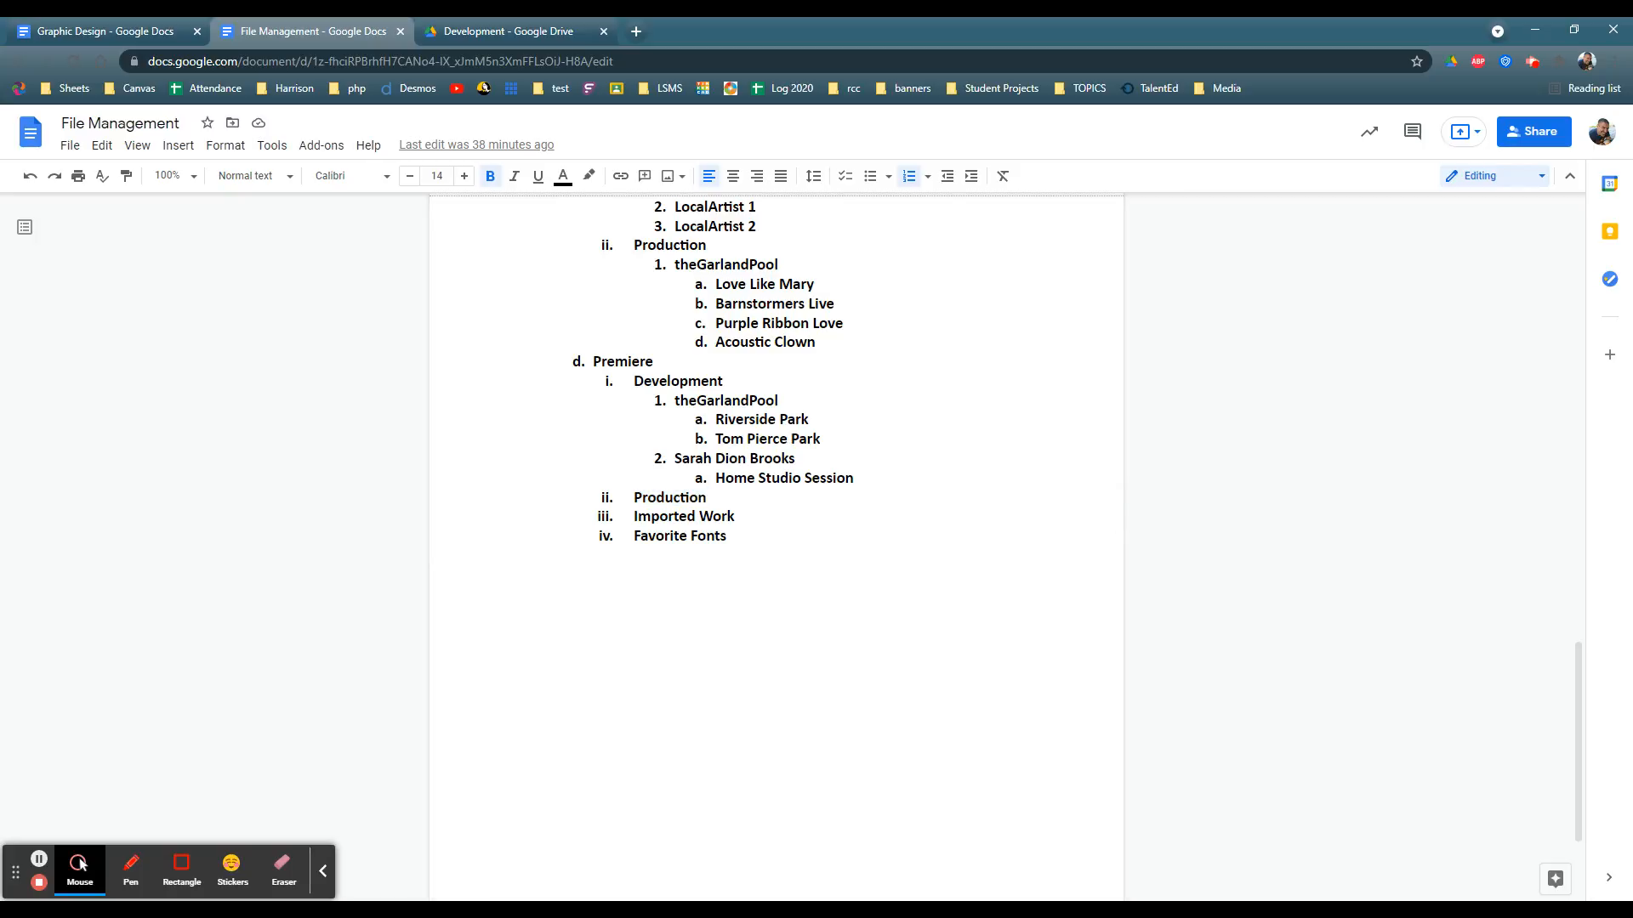
pyautogui.press('Down')
pyautogui.press('Down')
pyautogui.press('Down')
pyautogui.hotkey('shift', 'End')
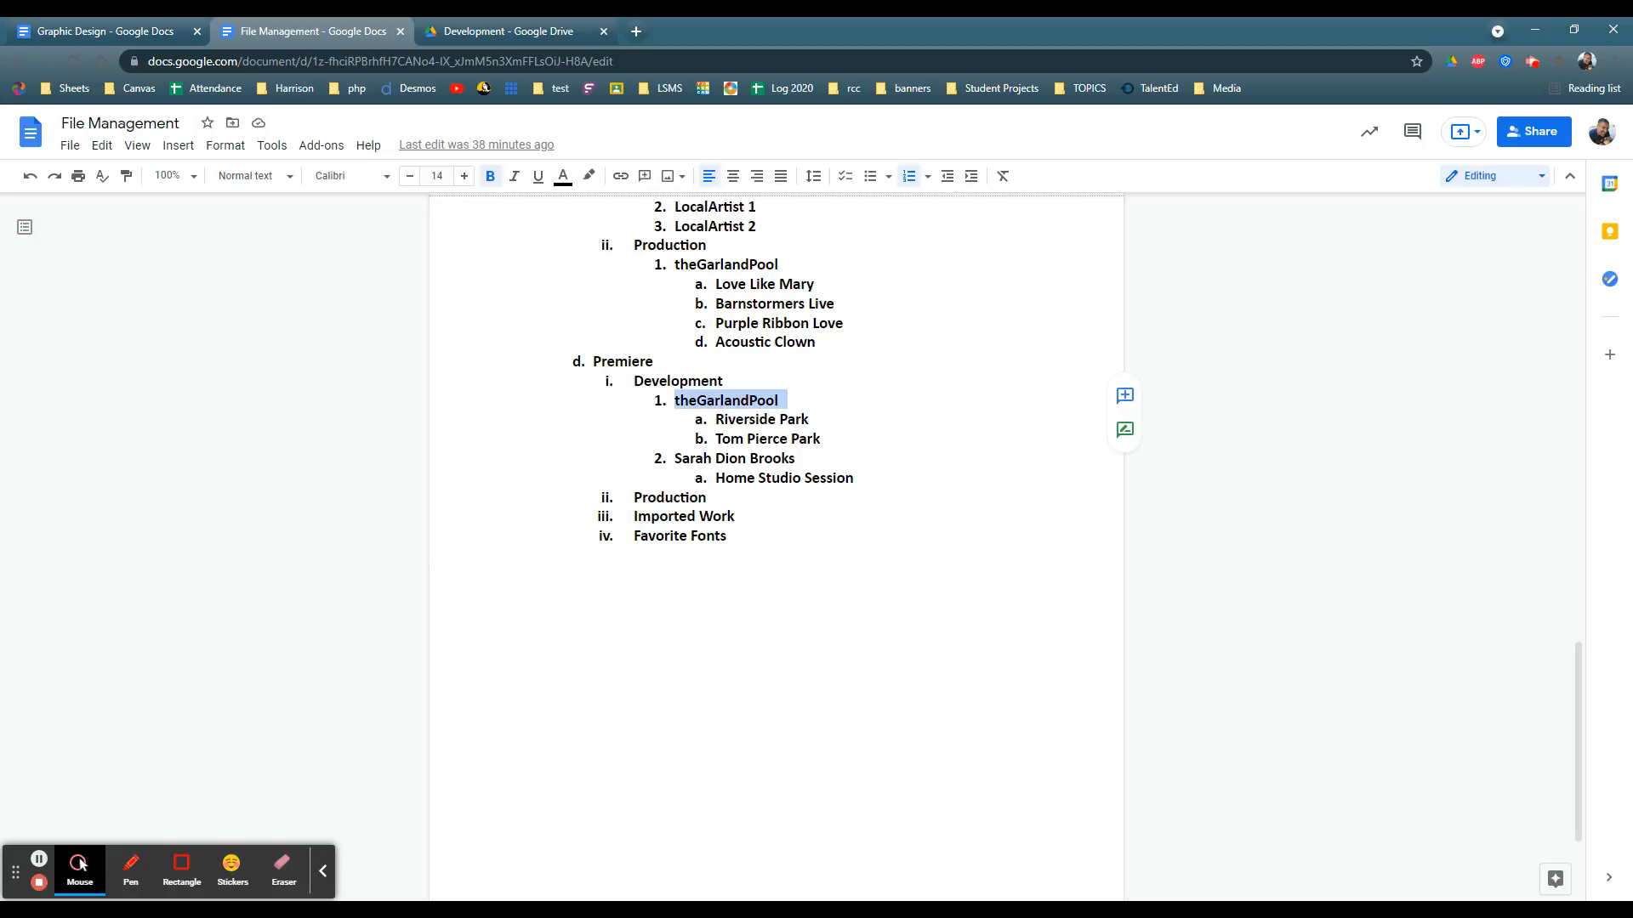
pyautogui.press('Down')
pyautogui.press('Down')
pyautogui.press('Down')
pyautogui.press('Down')
pyautogui.press('Down')
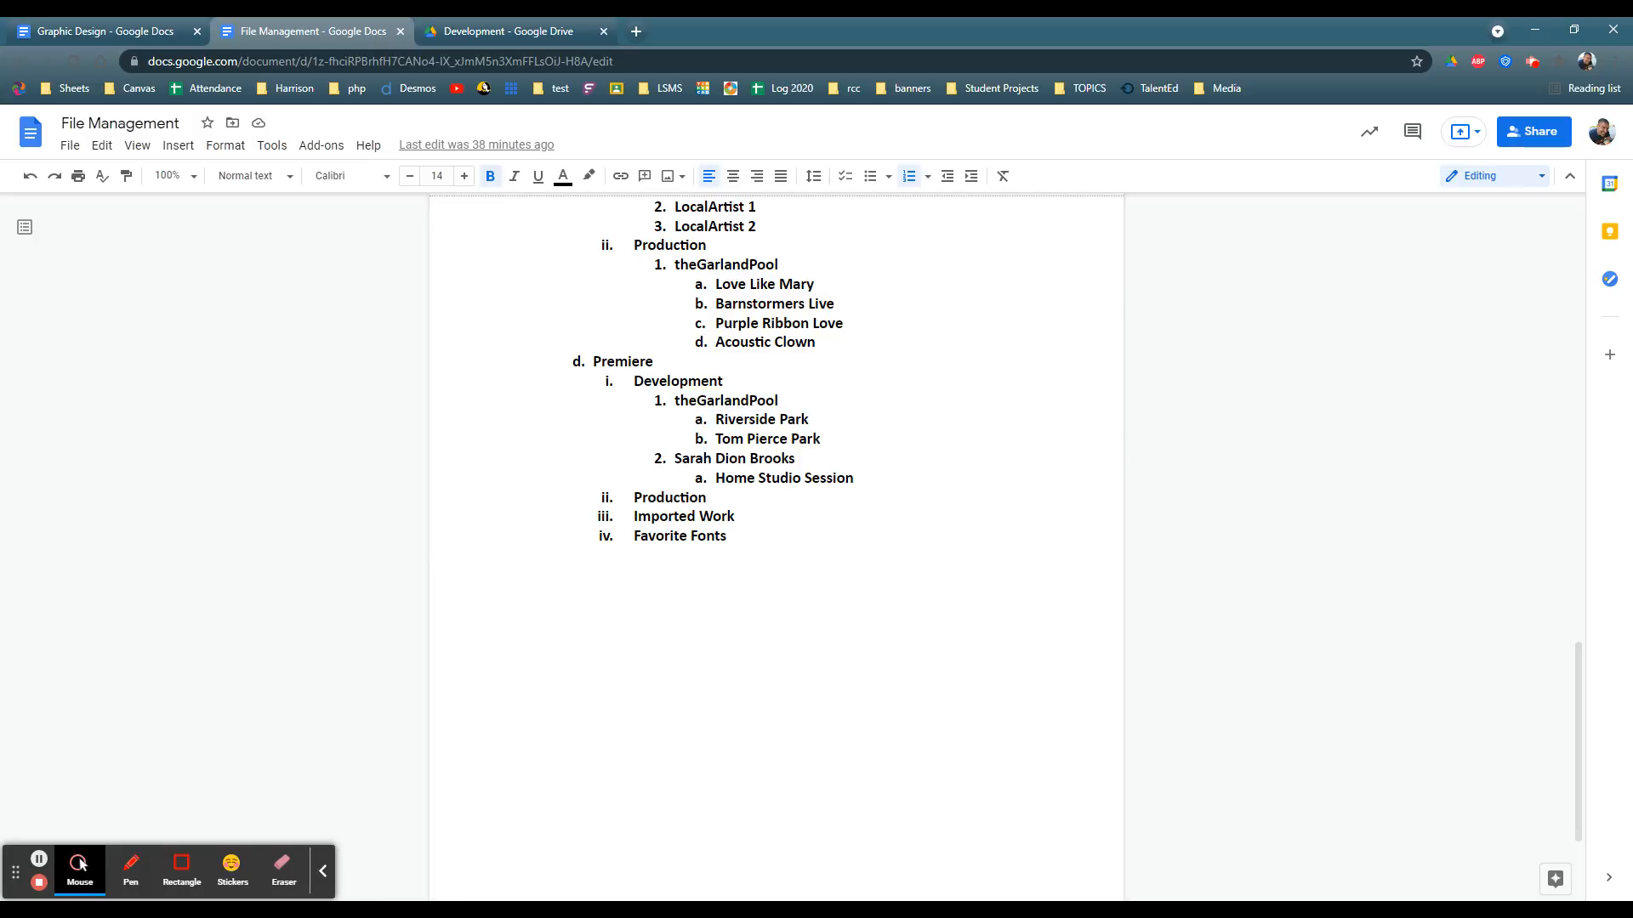
# Step: Add a nested theGarlandPool entry under Premiere's Production folder in the outline, followed by a second numbered line
pyautogui.press('Return')
pyautogui.press('Tab')
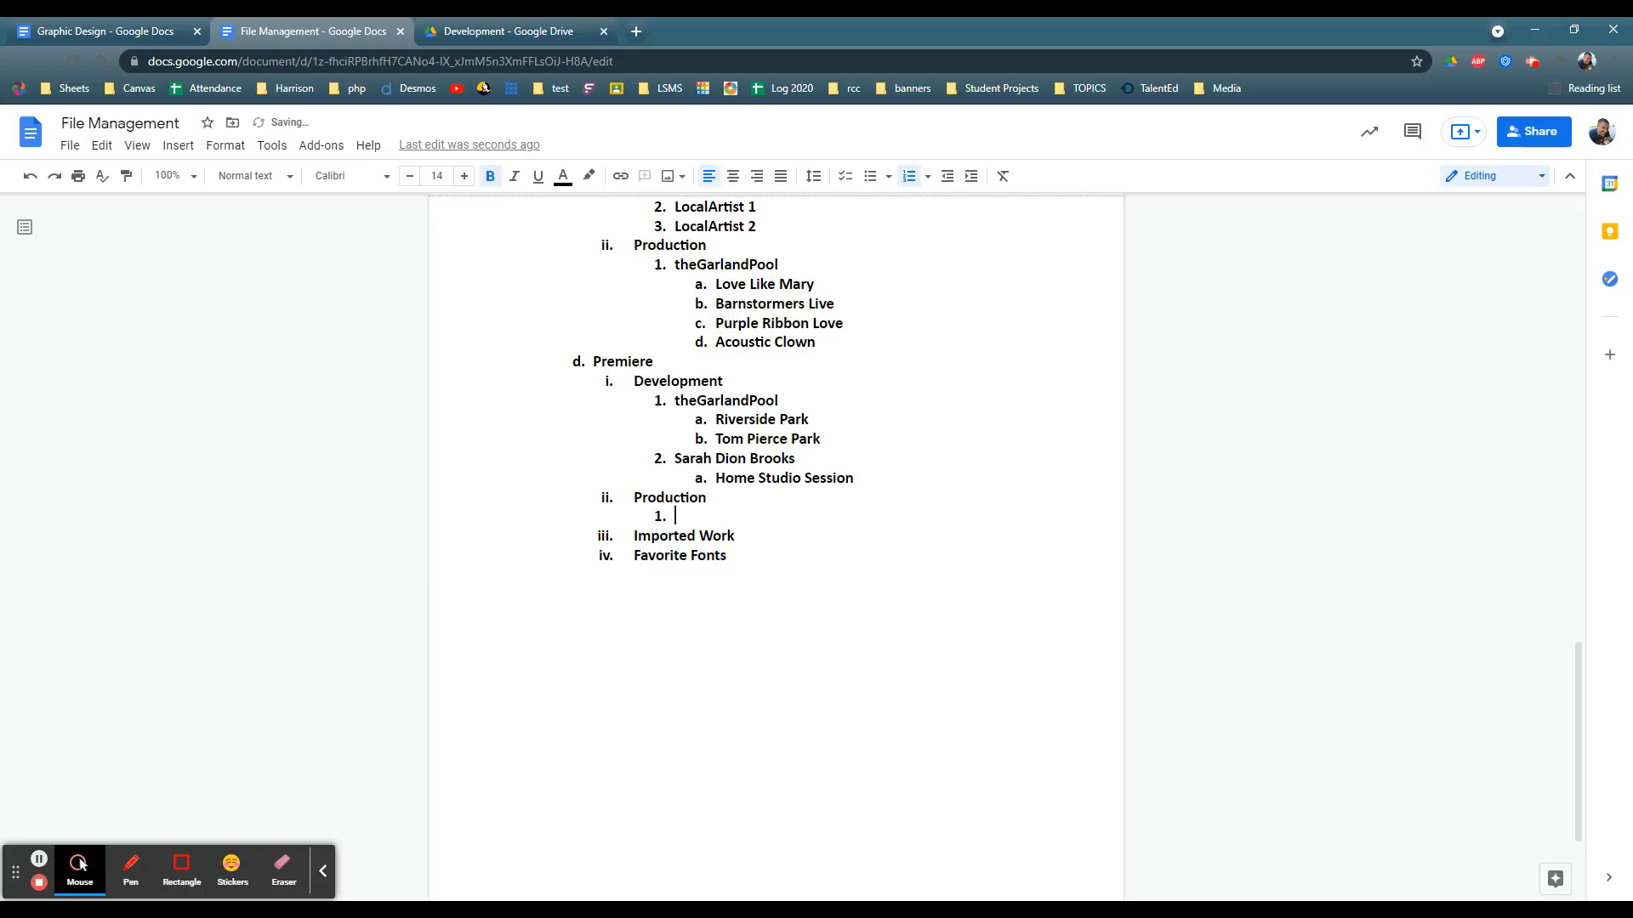
pyautogui.write('theGarlandPool')
pyautogui.press('Return')
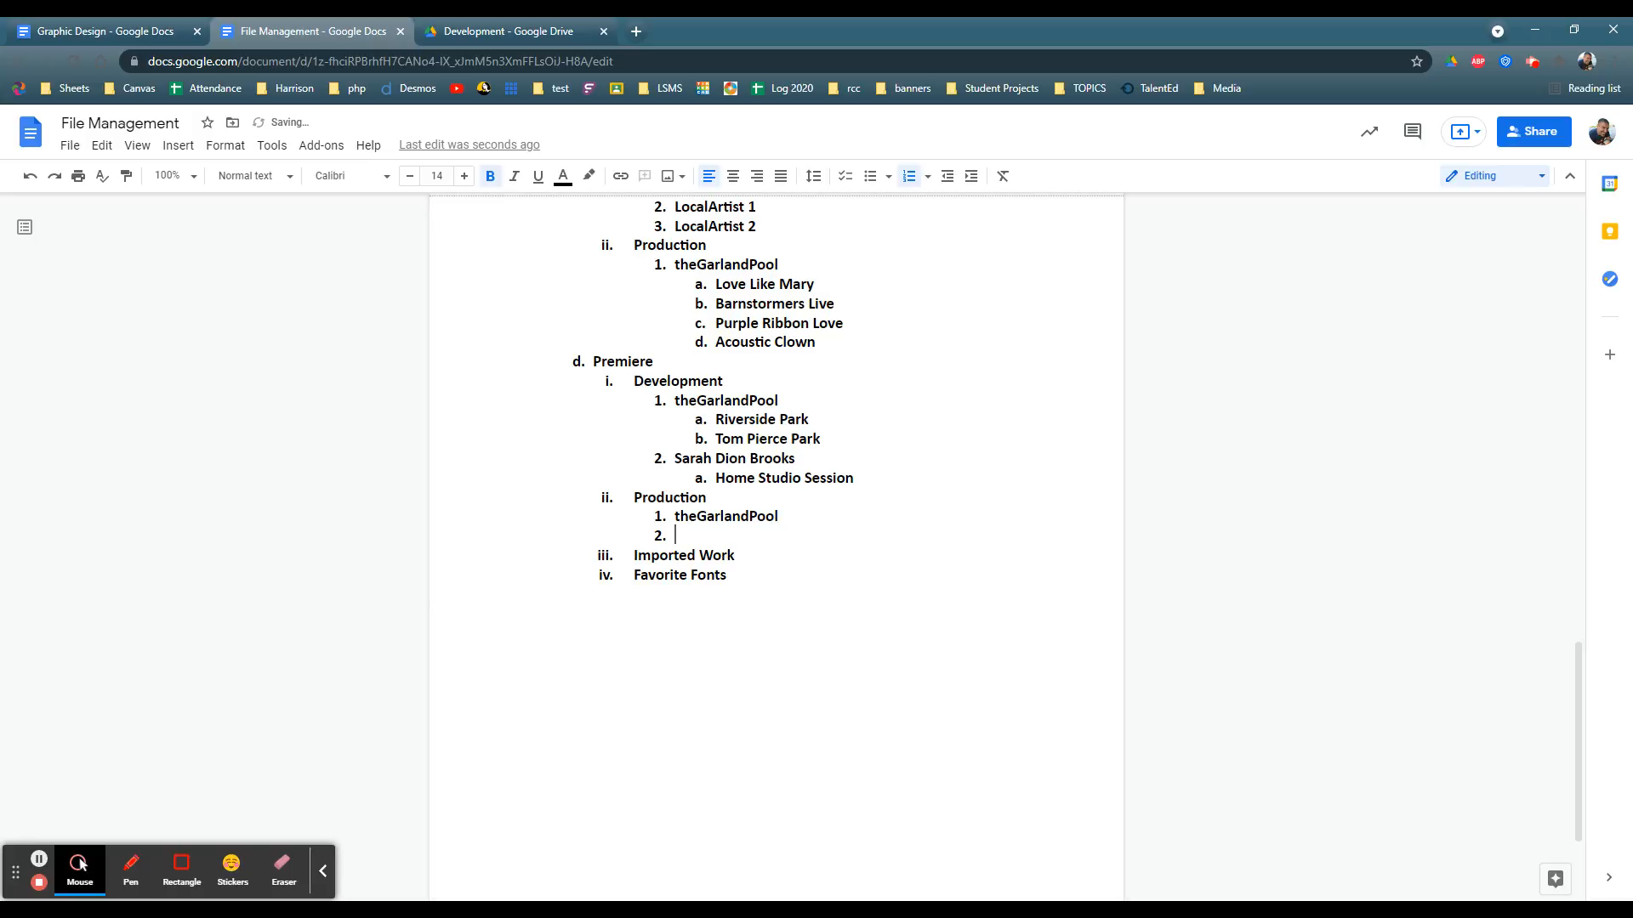
# Step: Copy the second artist's folder name from Premiere's Development list into item 2 under Premiere's Production
pyautogui.click(675, 458)
pyautogui.moveTo(675, 458); pyautogui.dragTo(795, 460)
pyautogui.hotkey('ctrl', 'c')
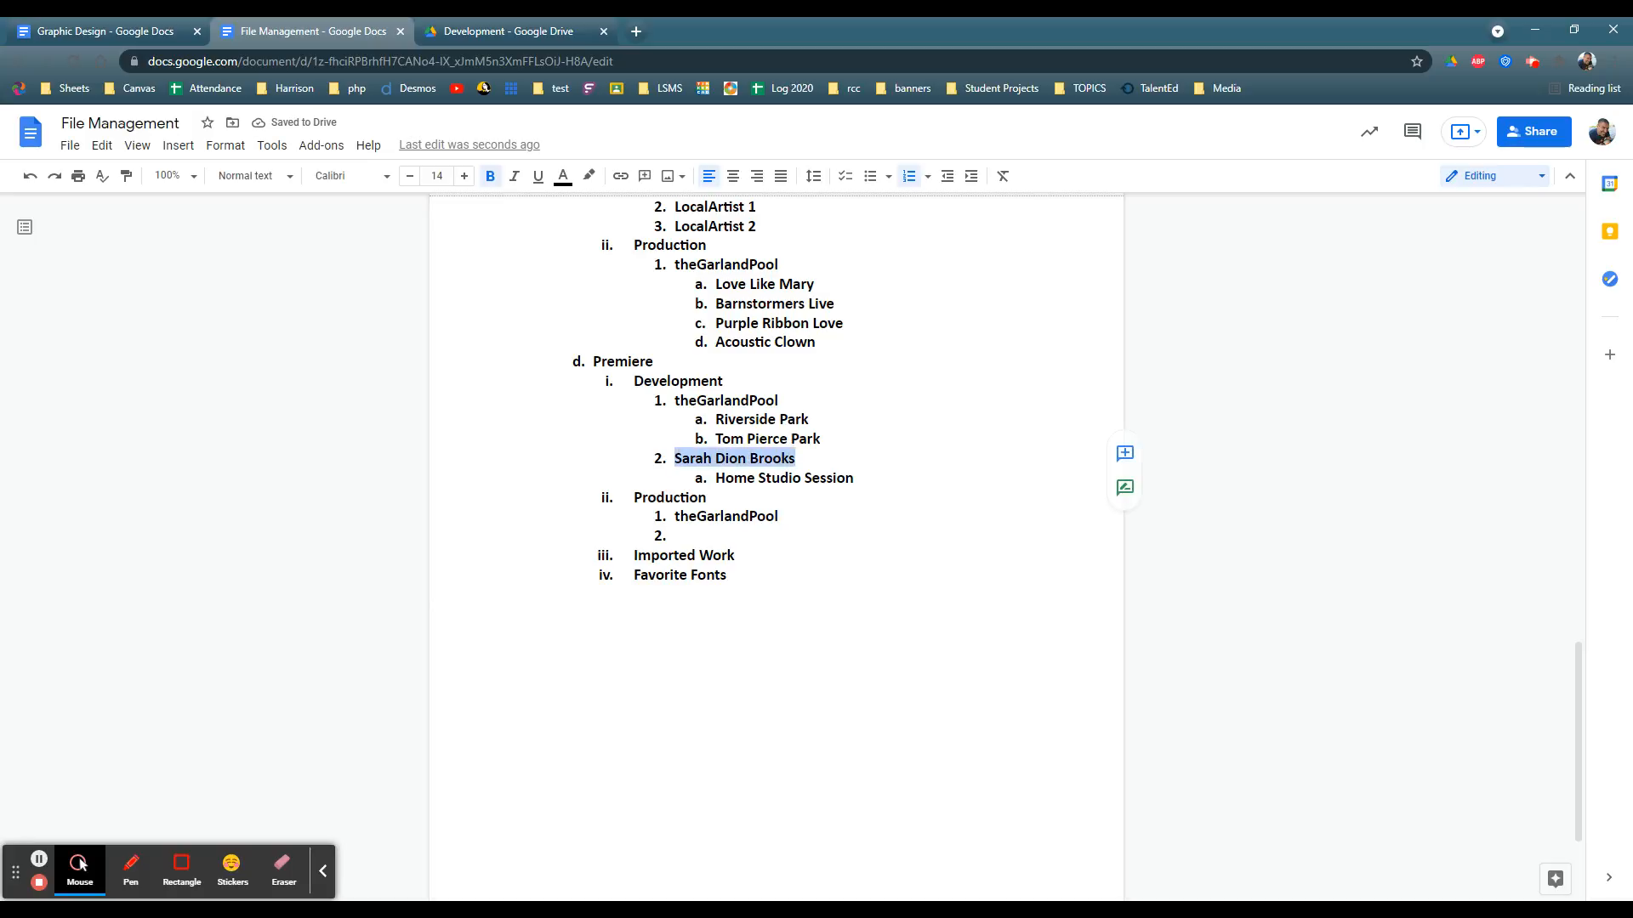
pyautogui.click(676, 536)
pyautogui.hotkey('ctrl', 'v')
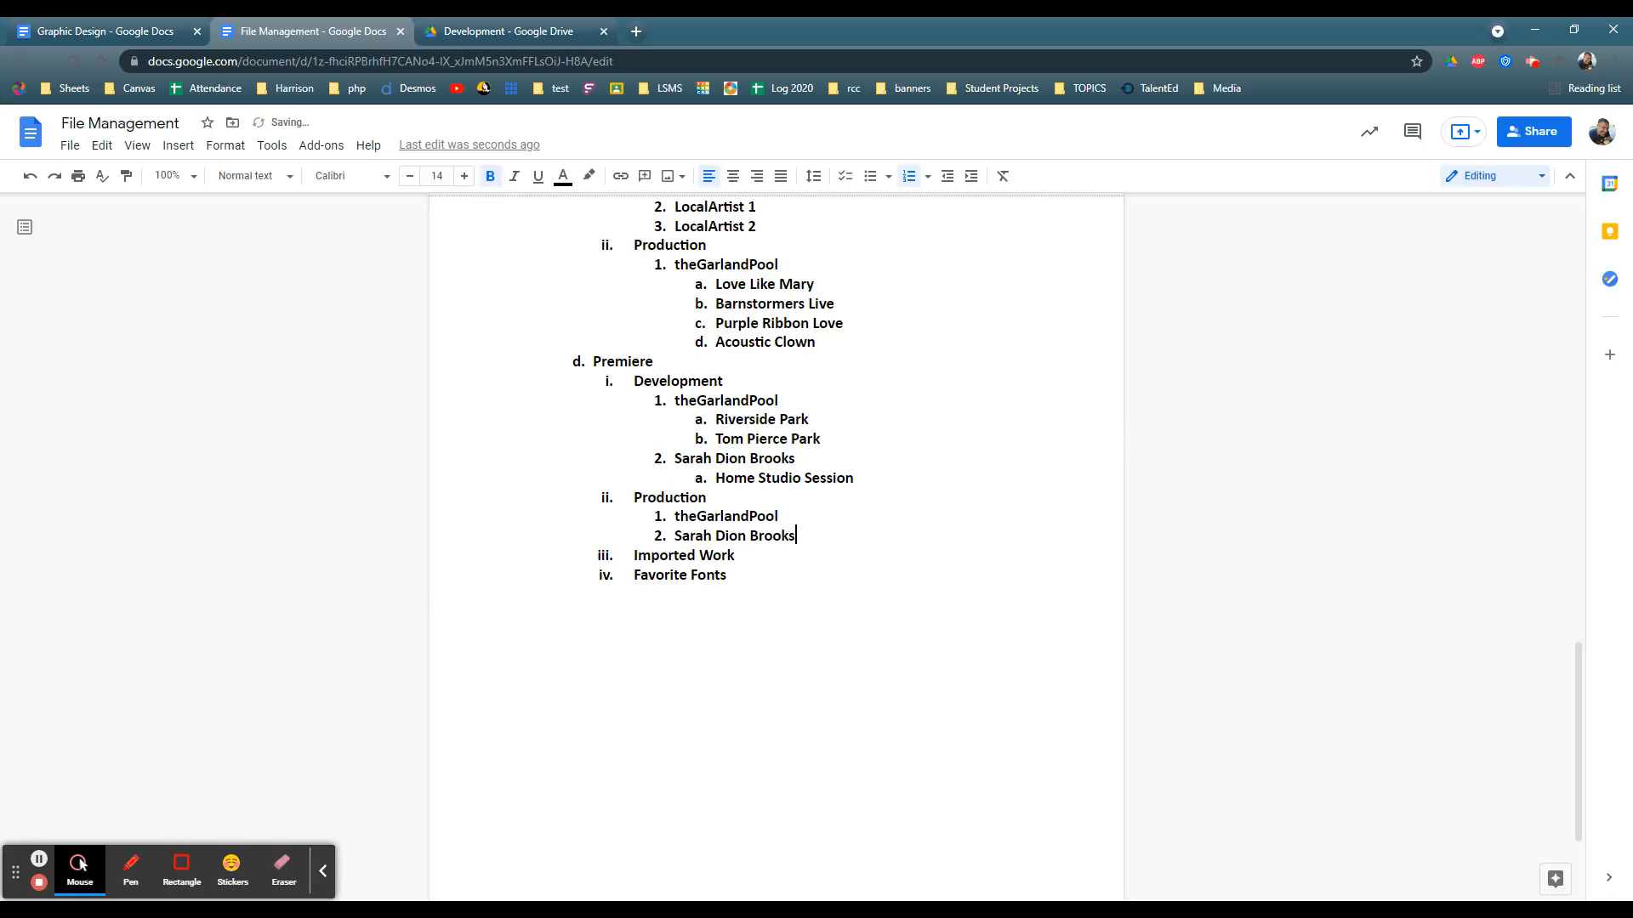
# Step: Delete the Imported Work and Favorite Fonts entries from the Premiere section, including their leftover list numbering
pyautogui.doubleClick(688, 516)
pyautogui.click(797, 536)
pyautogui.click(779, 516)
pyautogui.moveTo(635, 555)
pyautogui.mouseDown()
pyautogui.moveTo(738, 556)
pyautogui.moveTo(634, 555)
pyautogui.mouseUp()
pyautogui.click(738, 555)
pyautogui.press('BackSpace')
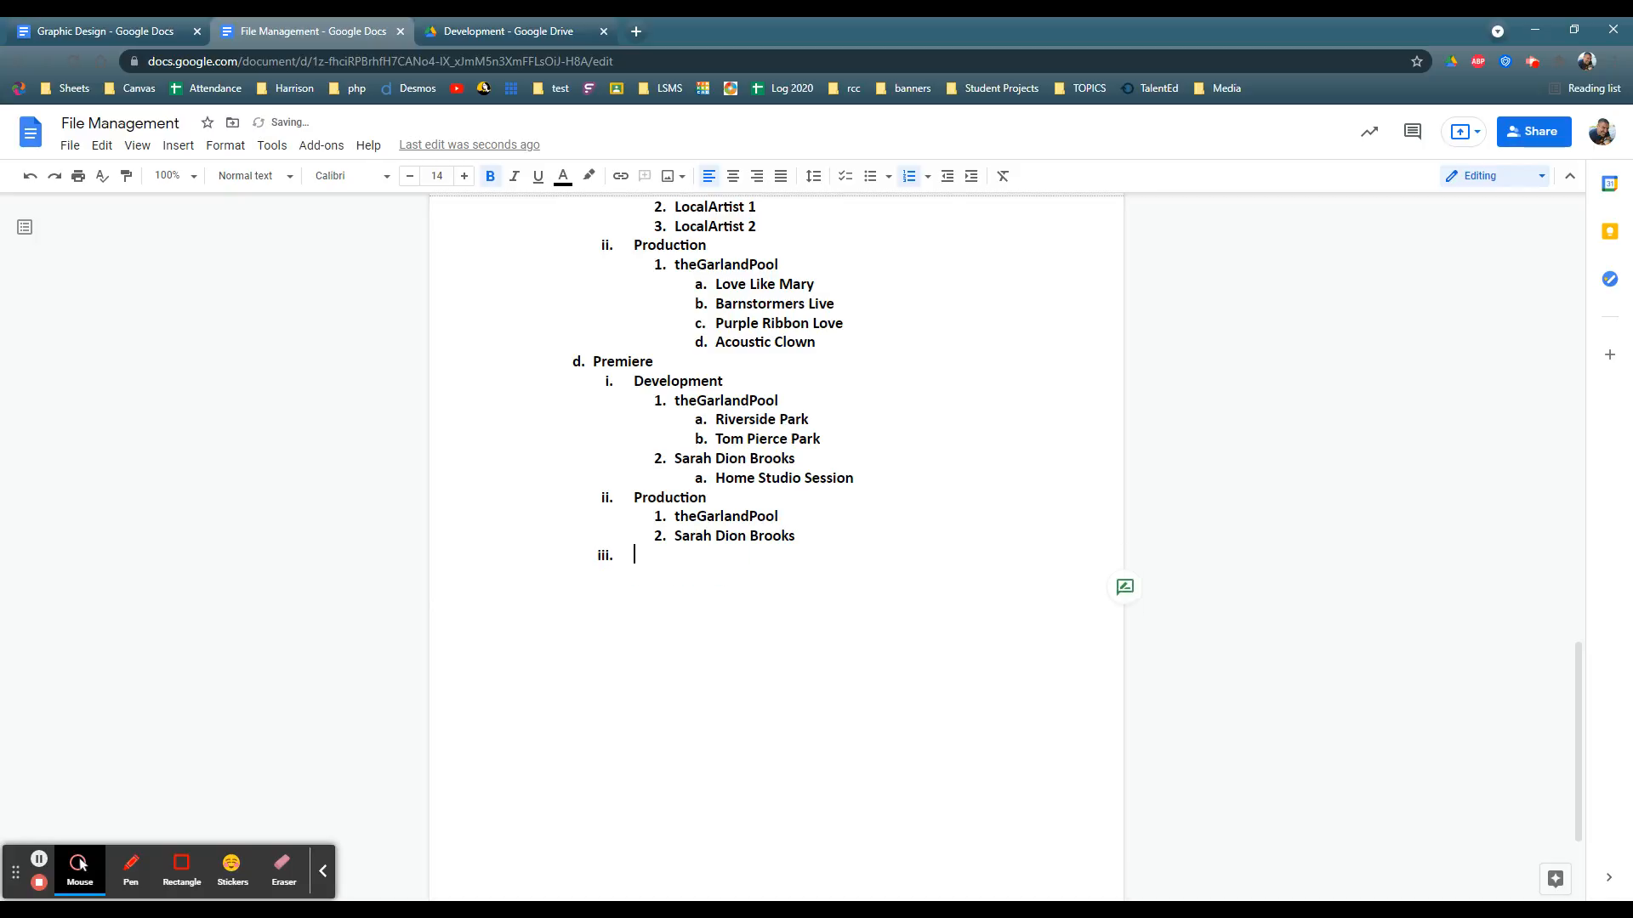
pyautogui.press('BackSpace')
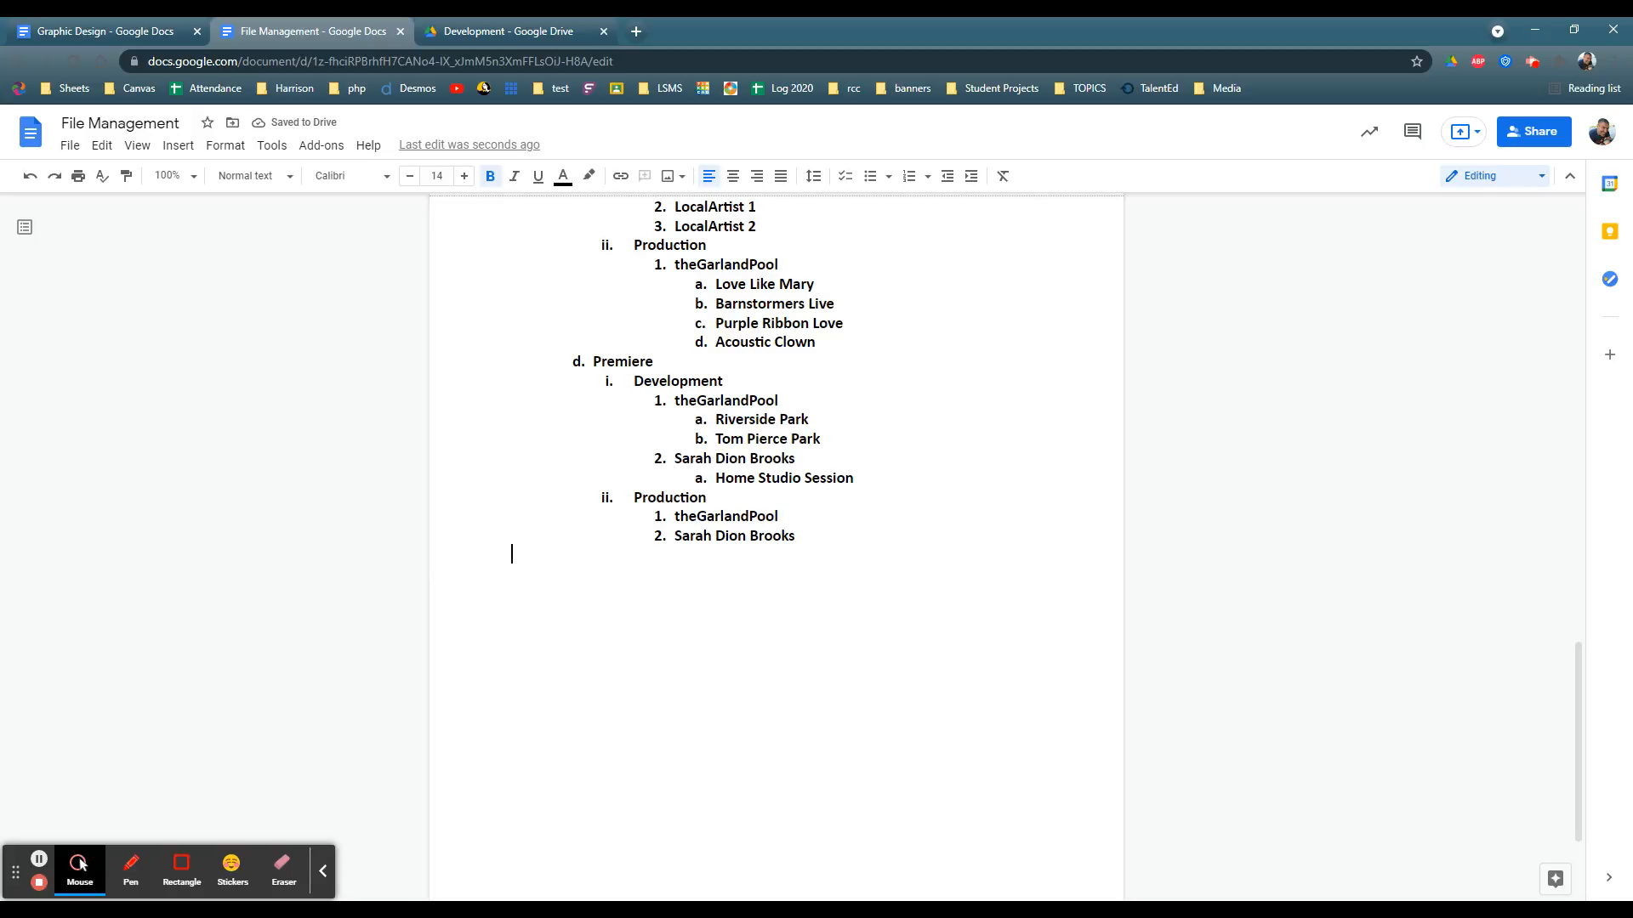
pyautogui.scroll(7, 776, 544)
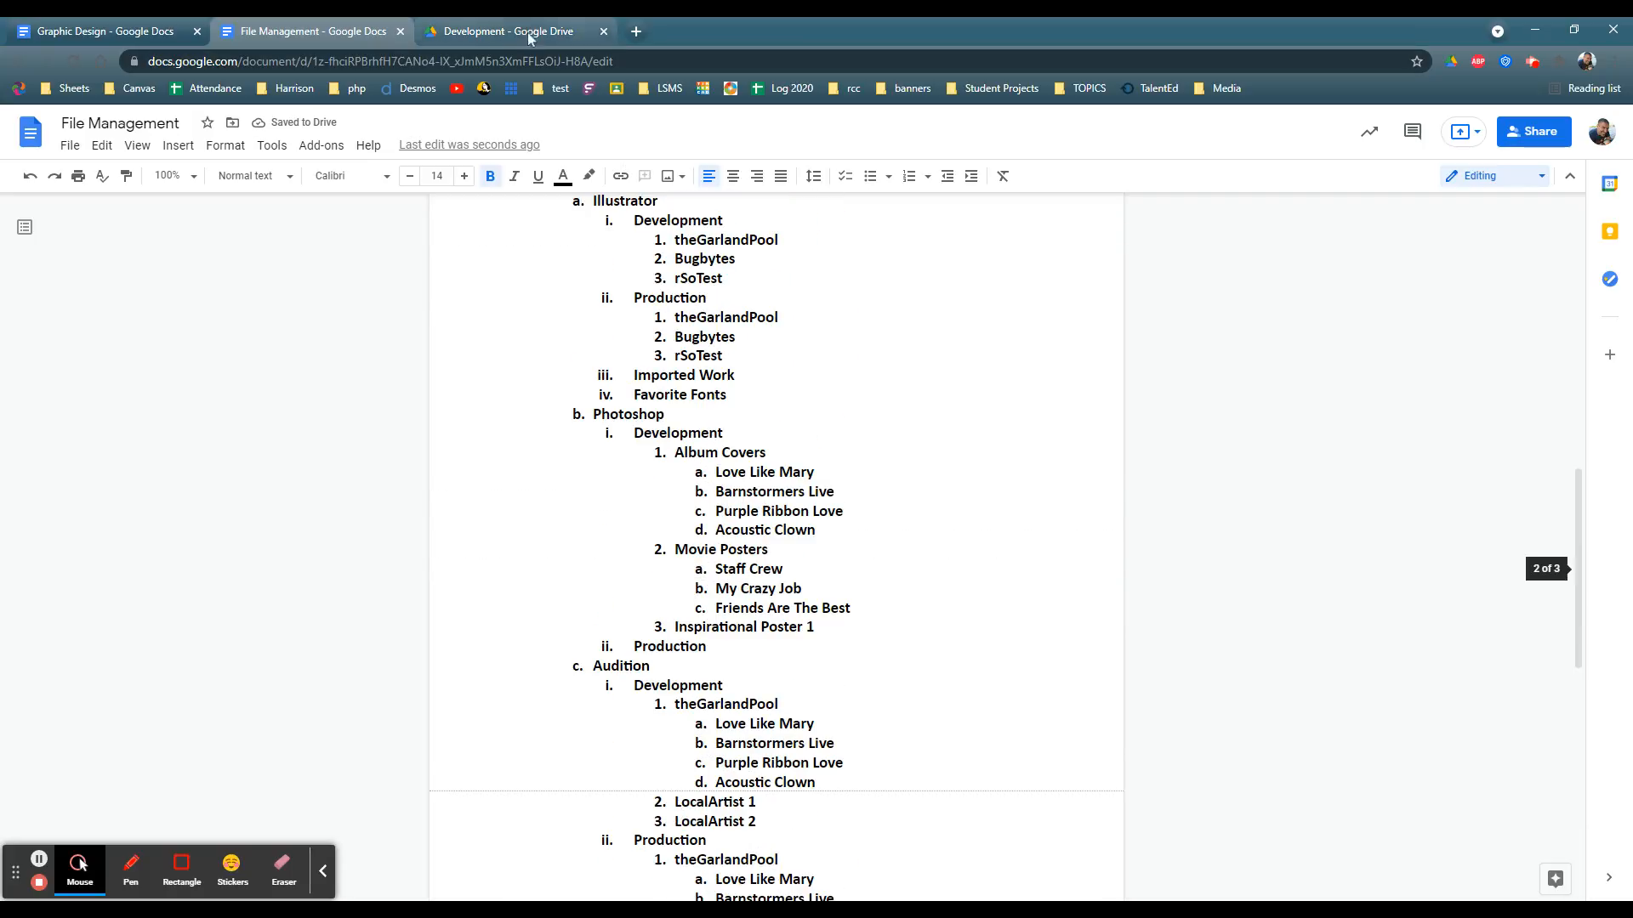
pyautogui.scroll(2, 775, 544)
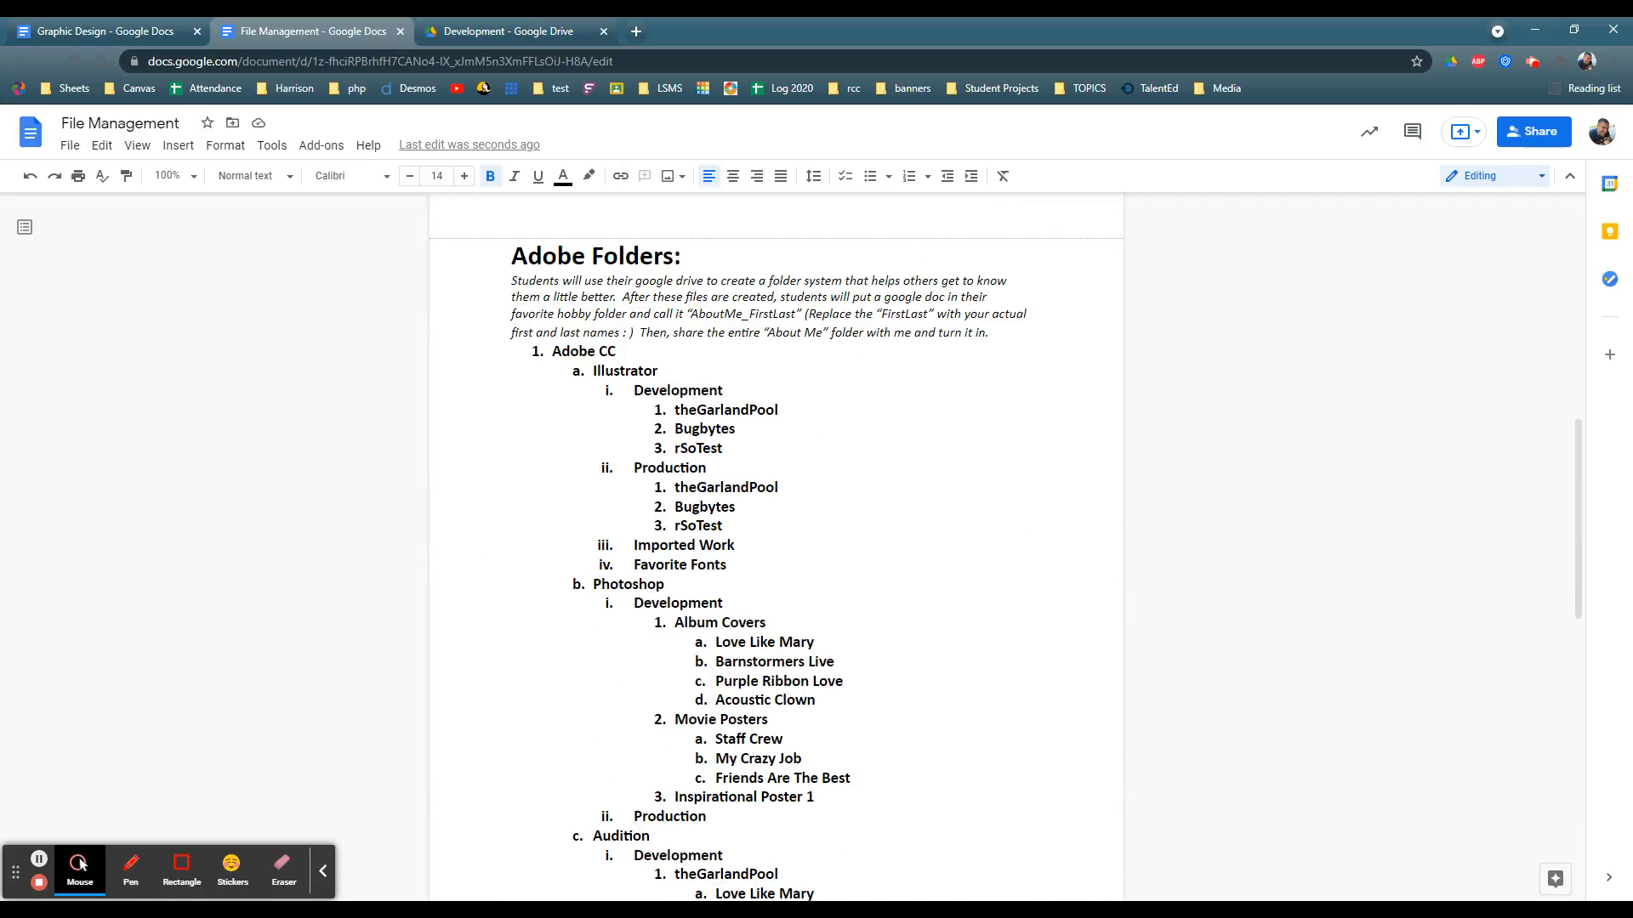
pyautogui.scroll(-3, 776, 545)
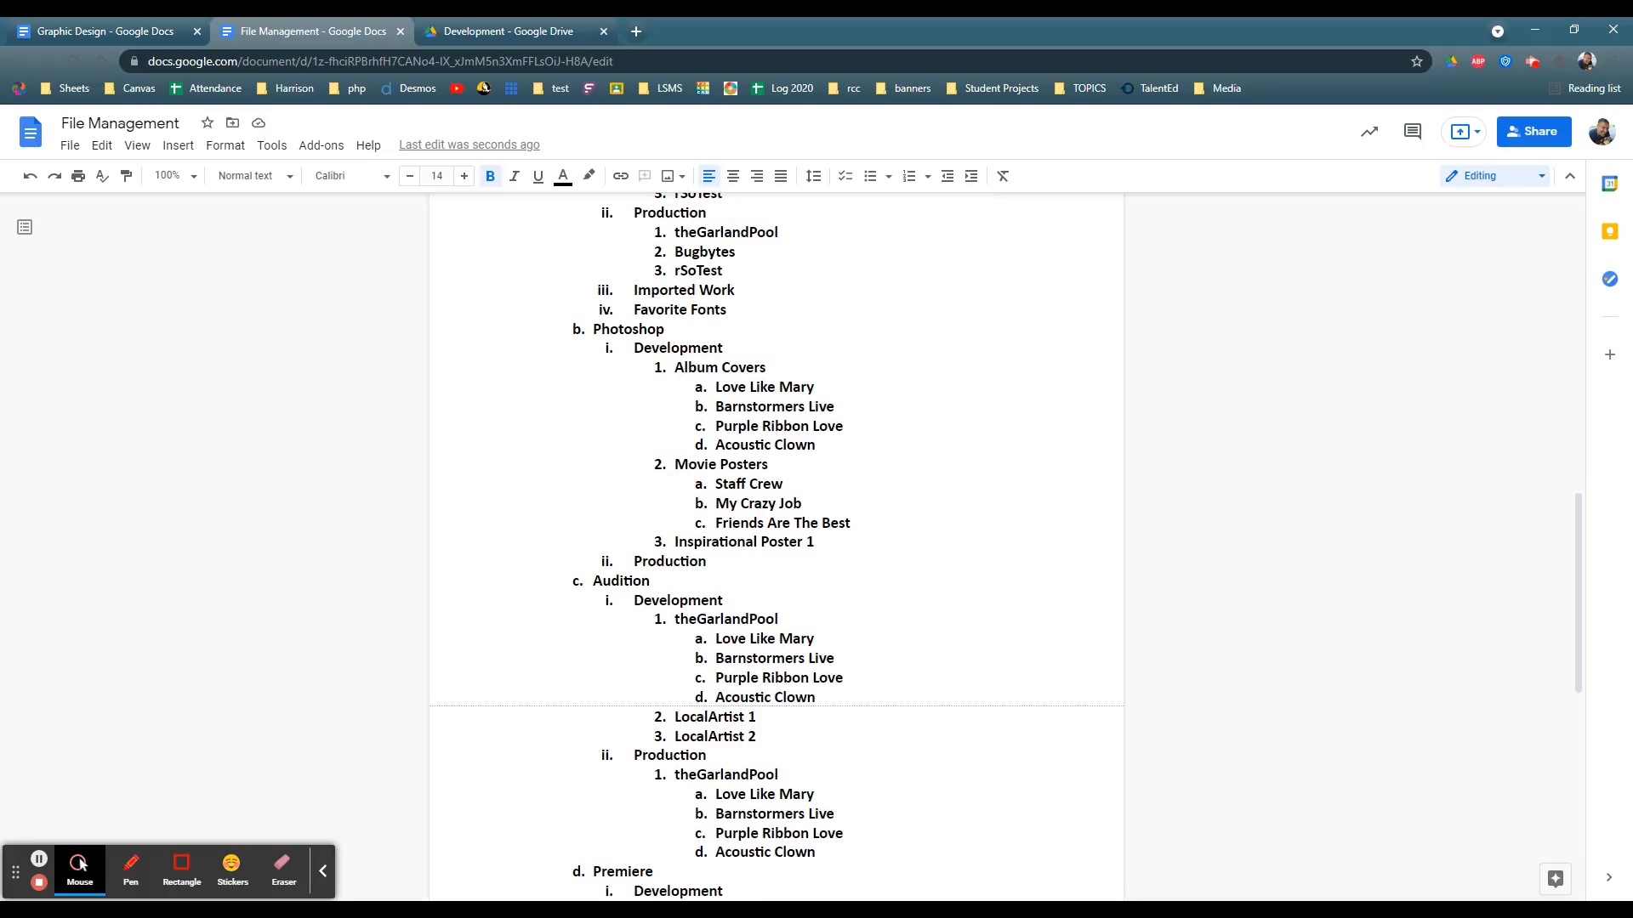
pyautogui.scroll(-3, 775, 545)
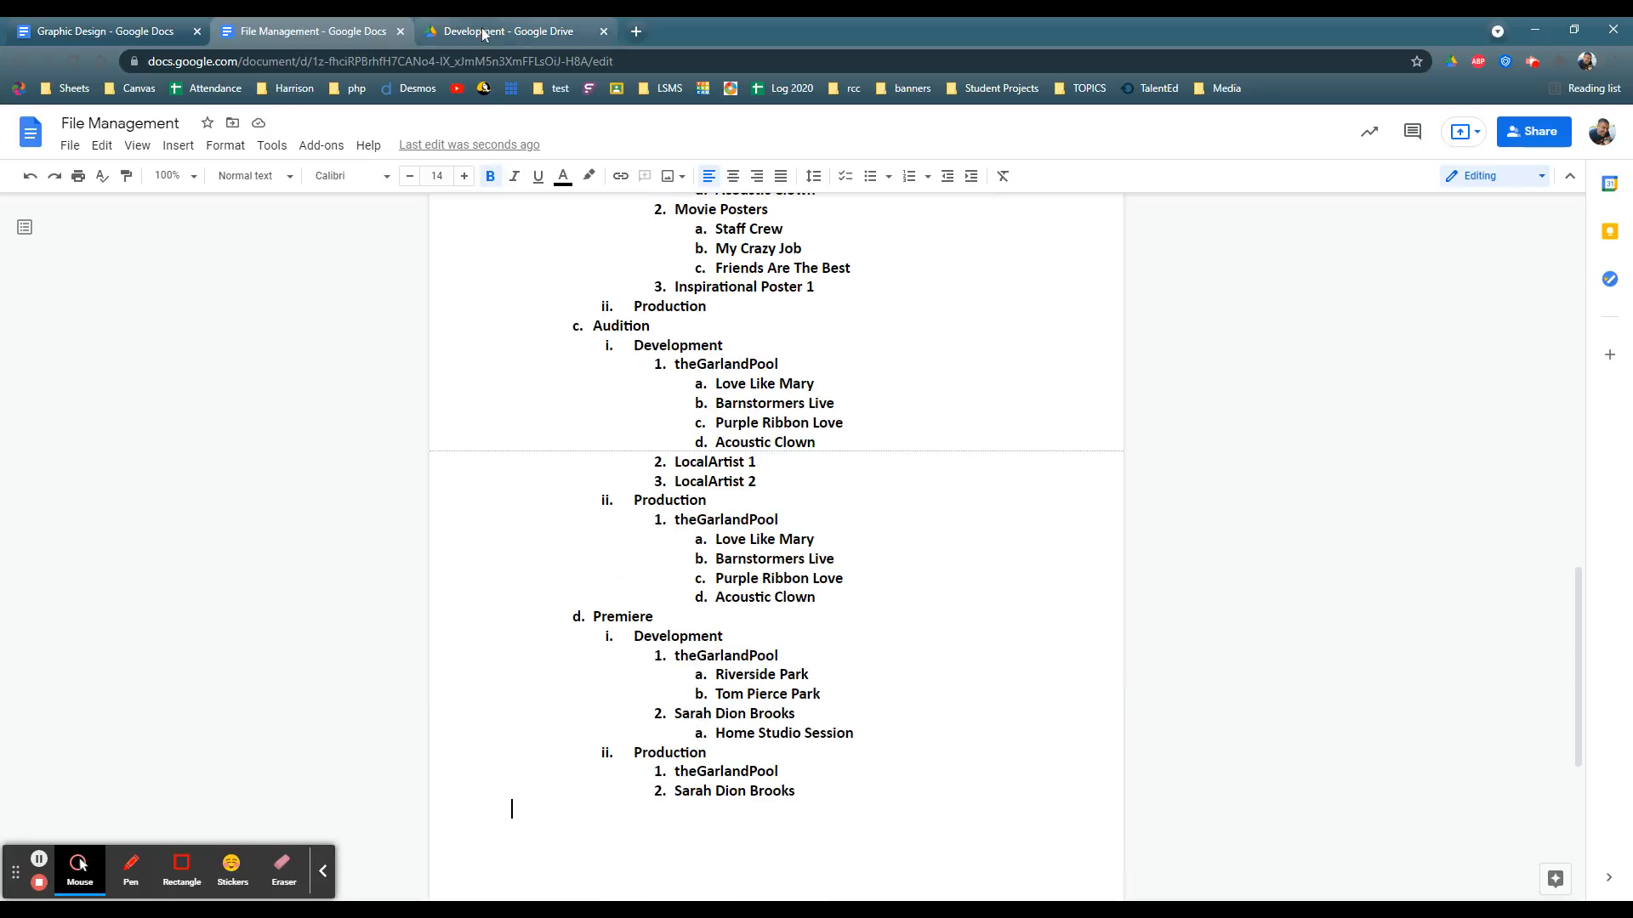